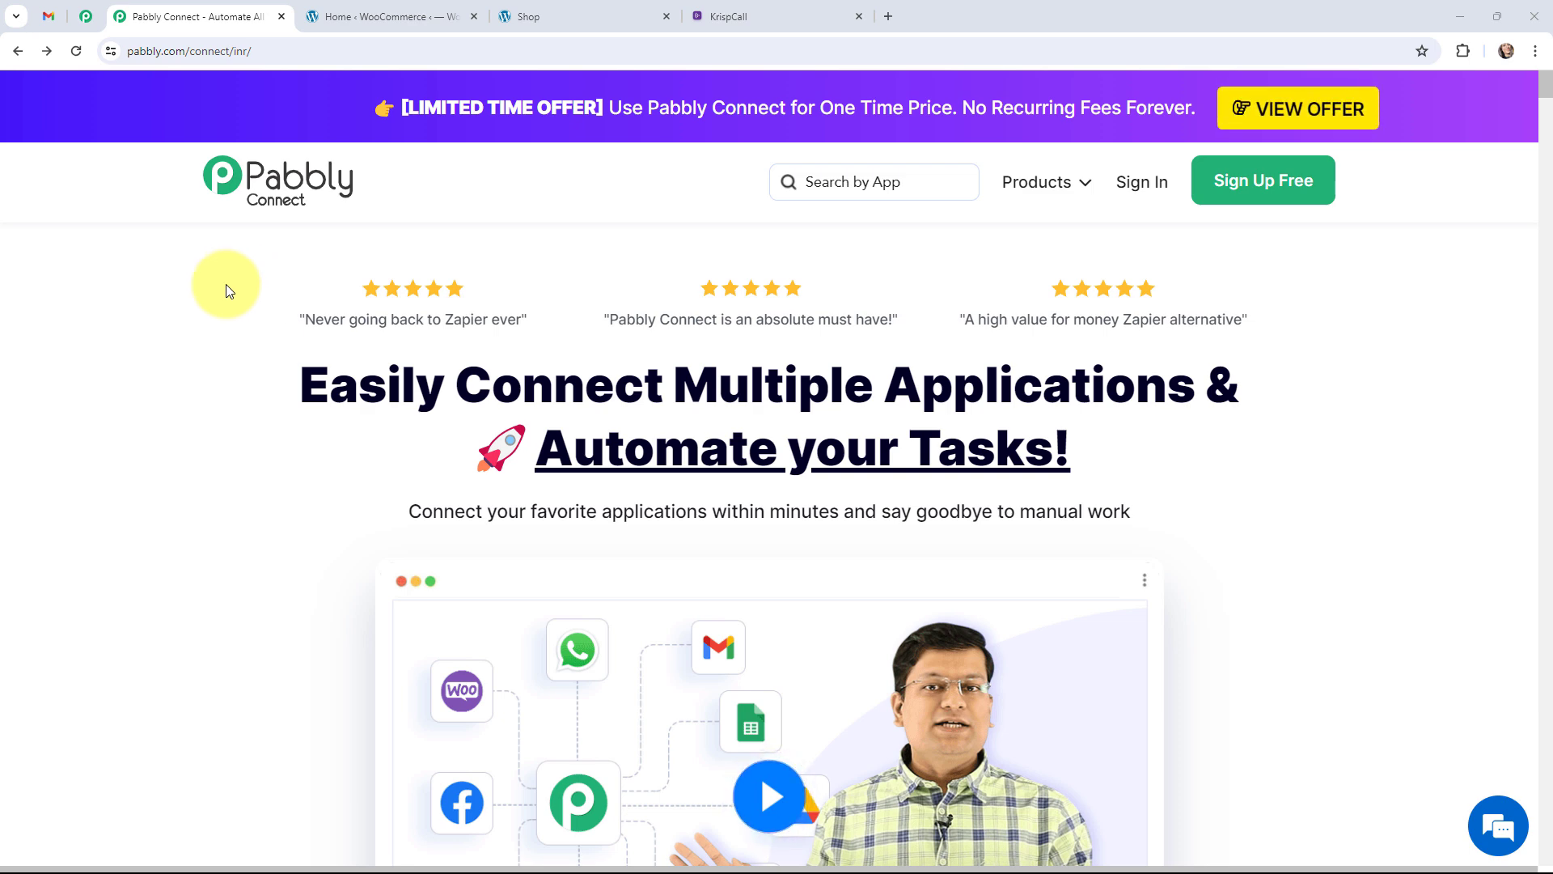
View the store's shop page, then the Gmail screenshot of the Blue Round Neck Tshirt order SMS at 2100.
{"action": "left_click", "coordinate": [512, 17]}
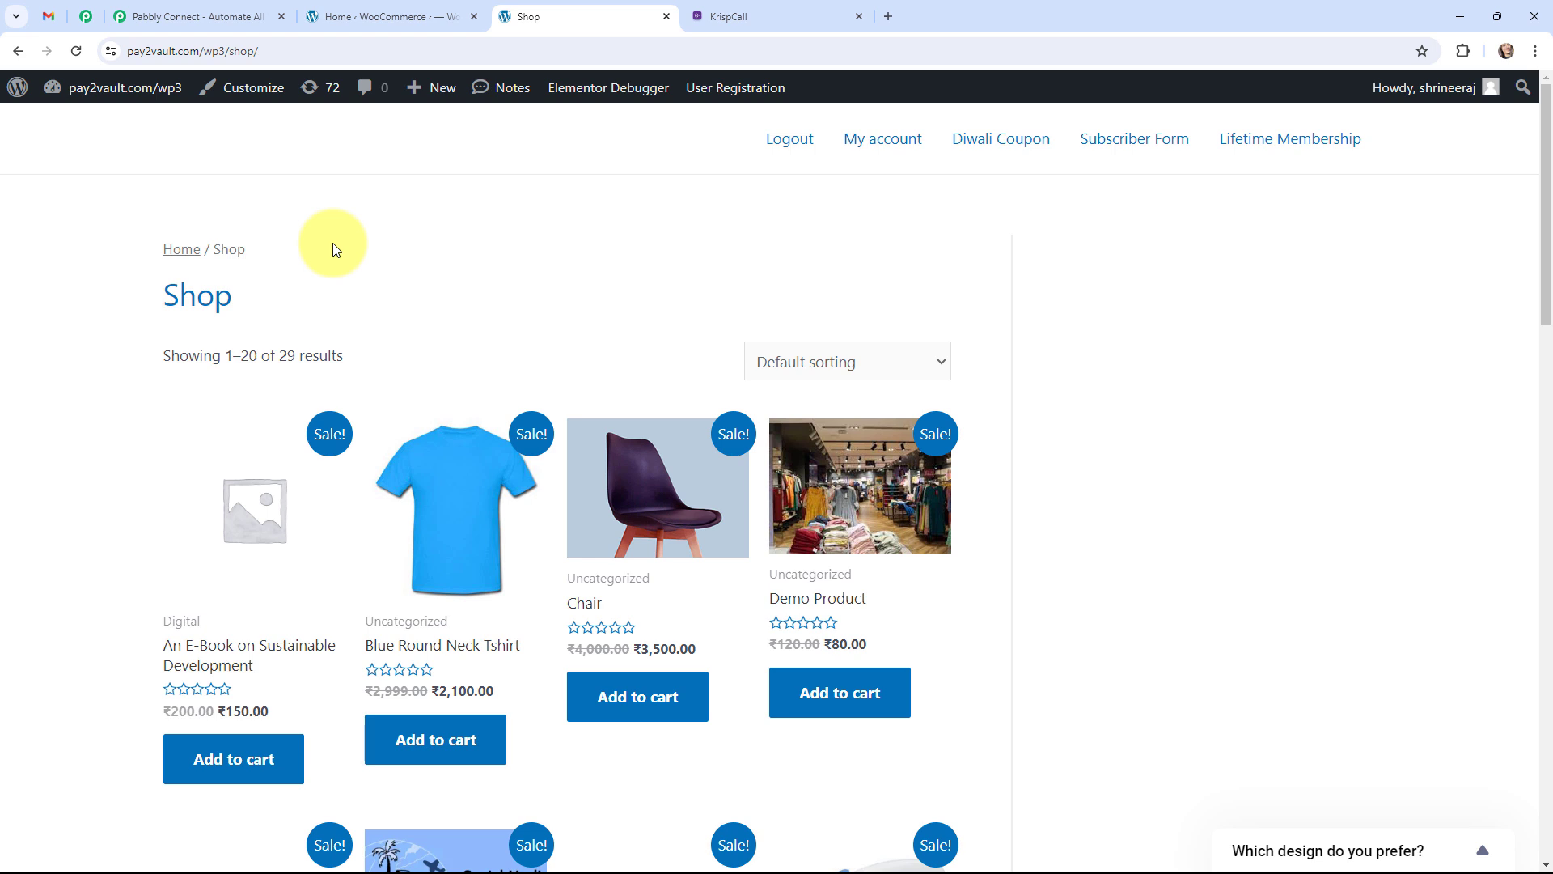
{"action": "left_click", "coordinate": [49, 16]}
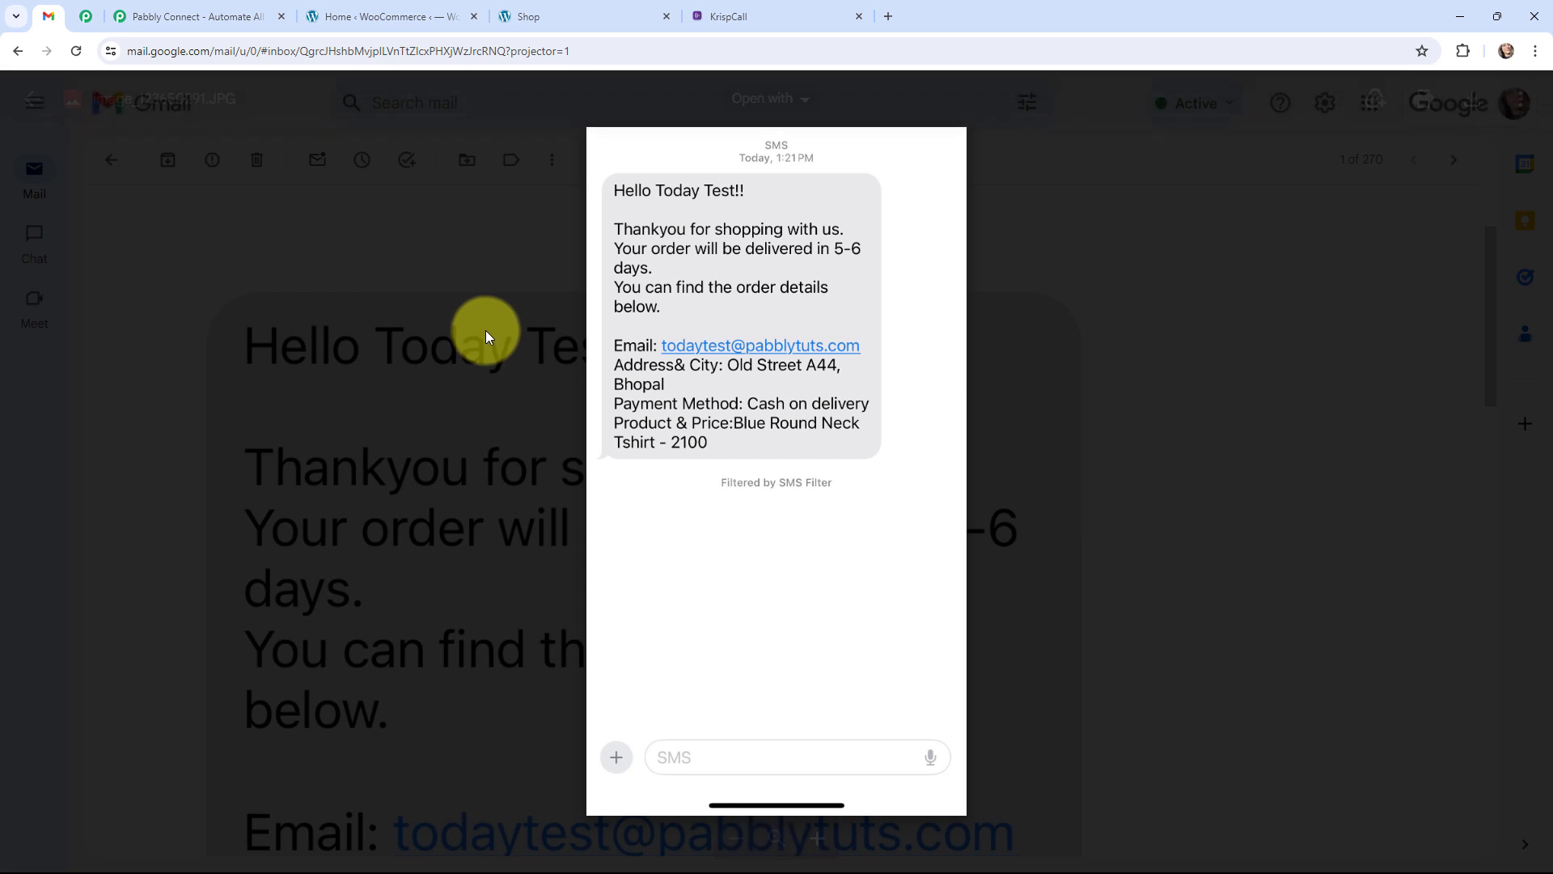
Go back to the Pabbly Connect homepage after reviewing the order SMS image.
{"action": "left_click", "coordinate": [156, 10]}
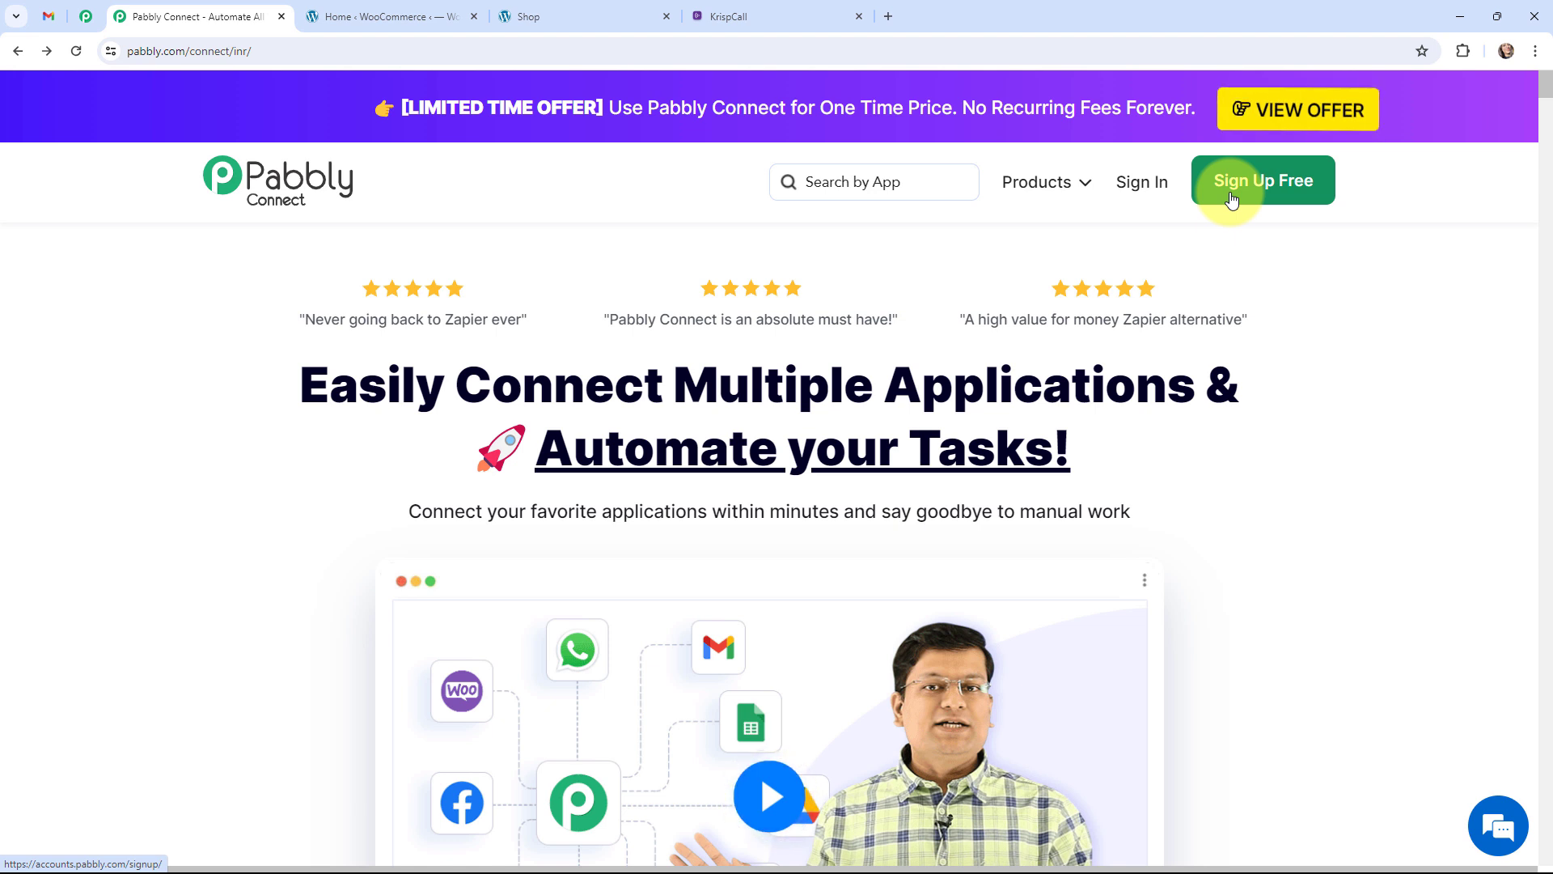
Sign in and launch Pabbly Connect from the All Pabbly Apps page.
{"action": "left_click", "coordinate": [1141, 181]}
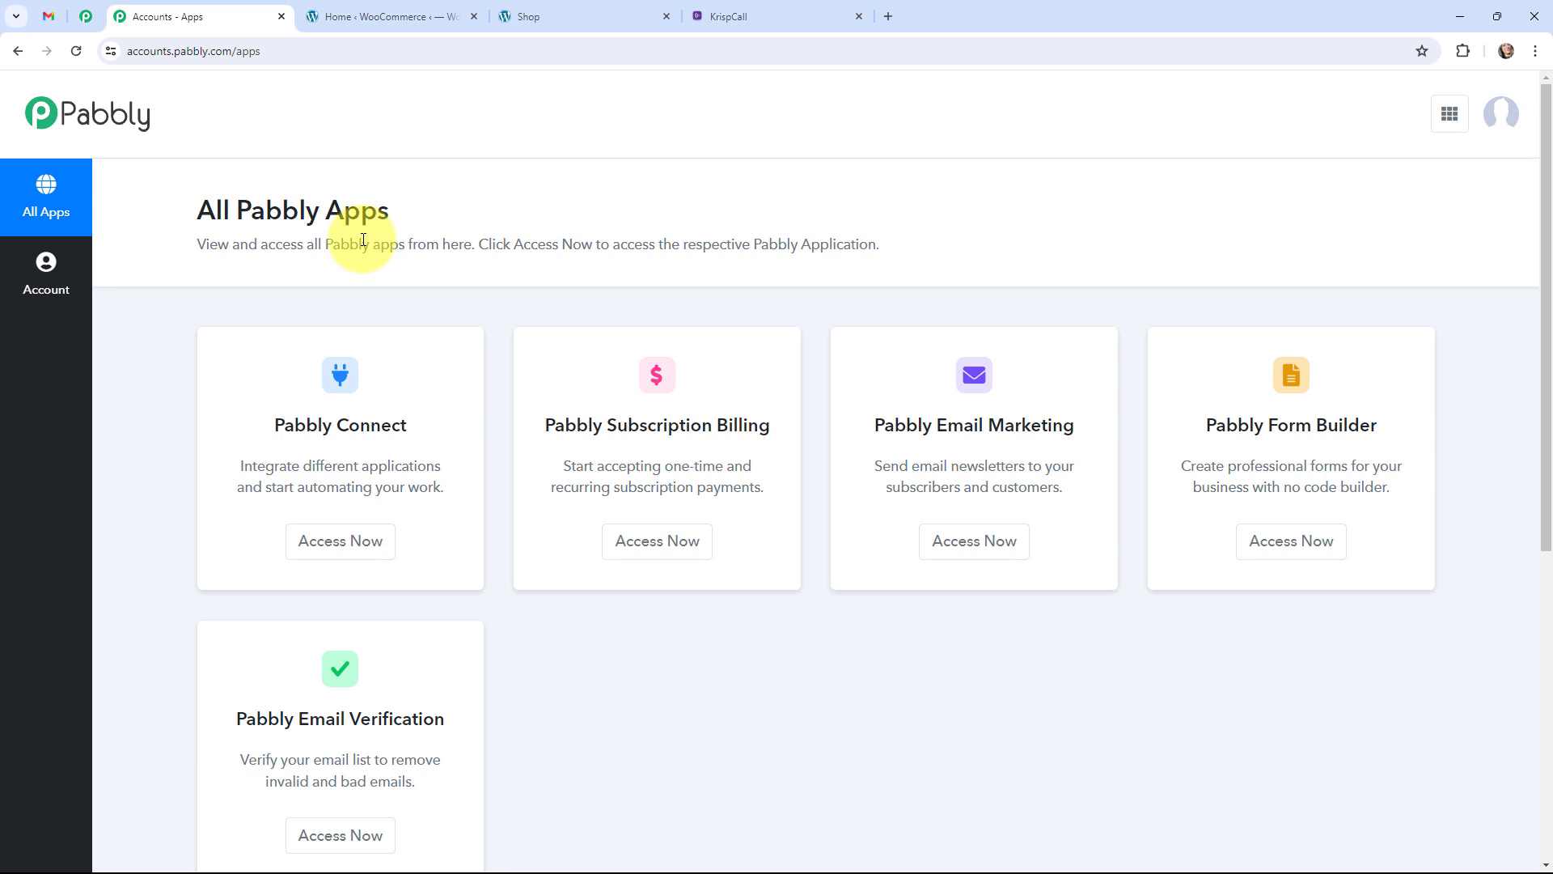
{"action": "left_click", "coordinate": [339, 541]}
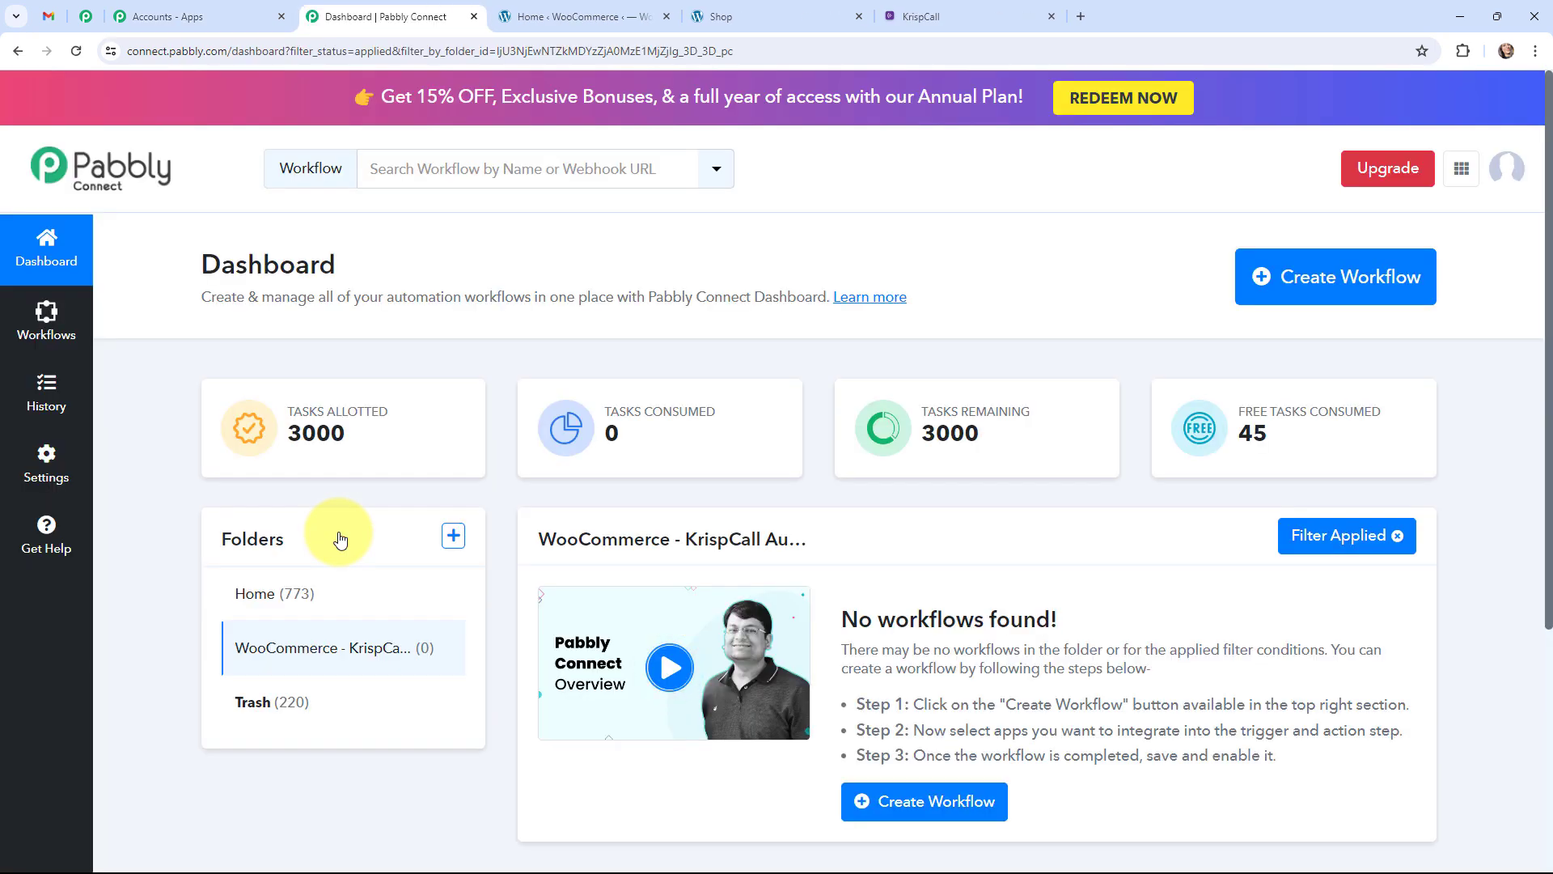
Create a workflow named 'Send WooCommerce Order Confirmation SMS using KrispCall' in the KrispCall Automation folder.
{"action": "left_click", "coordinate": [1301, 288]}
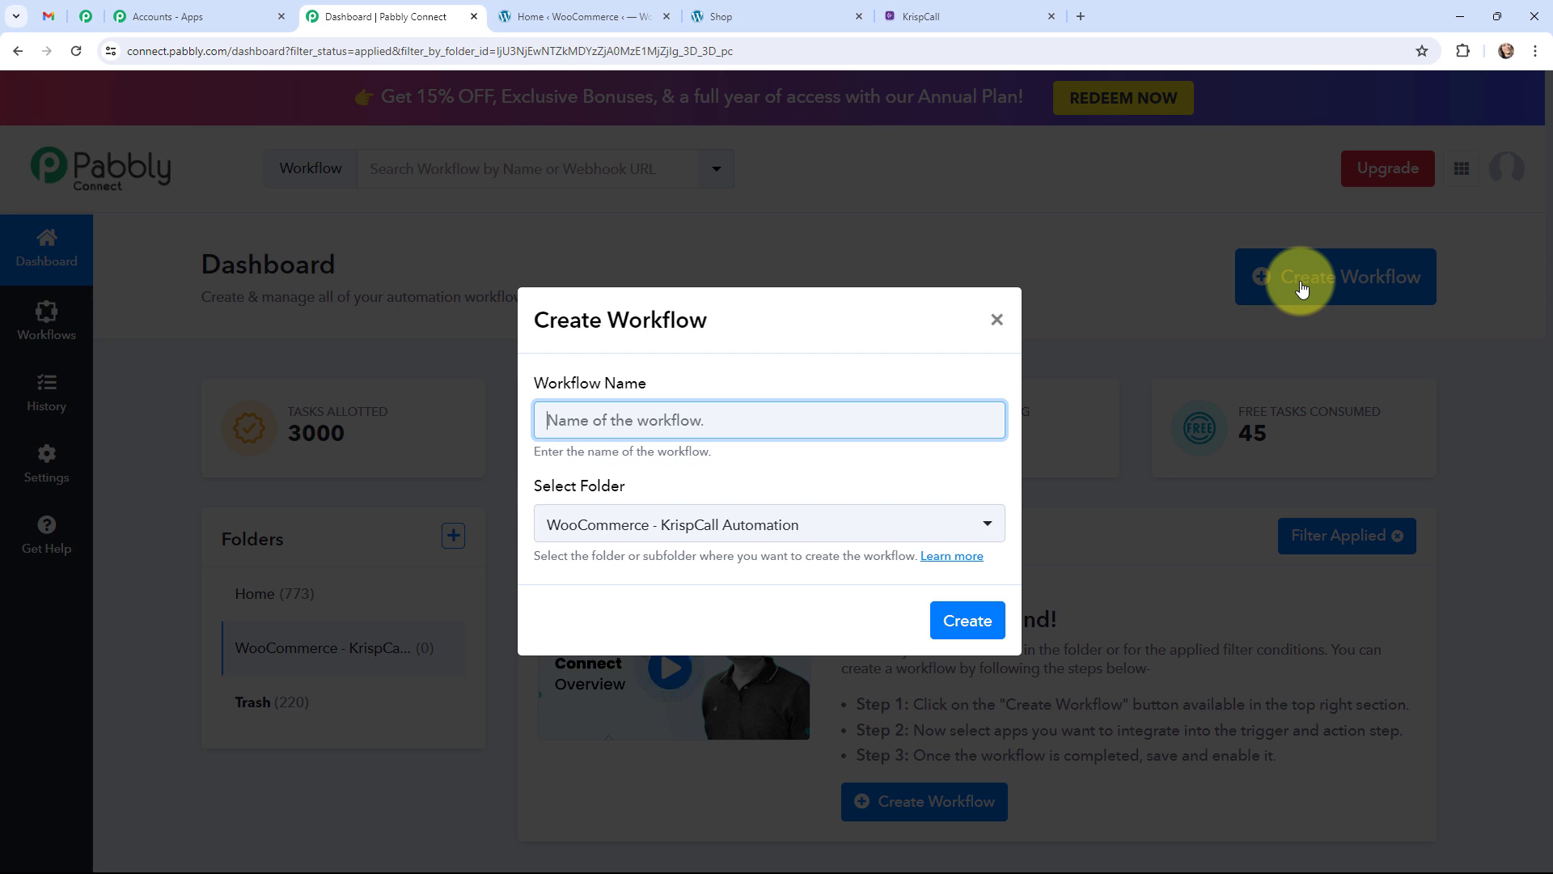
{"action": "type", "text": "Send WooCommerce Order Confirmation SMS using KrispCall"}
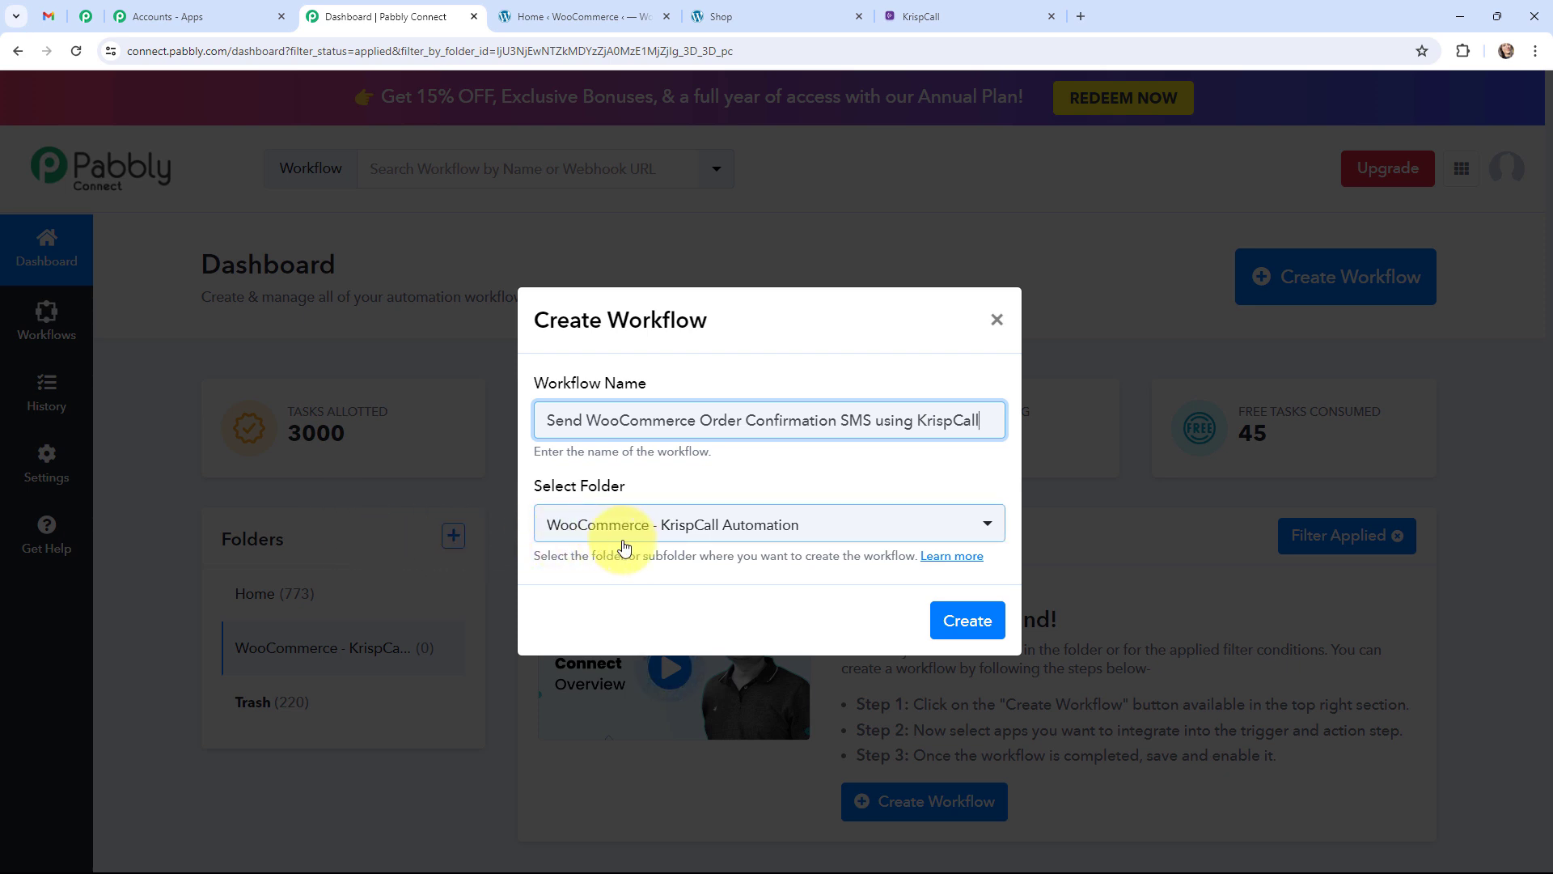
{"action": "left_click", "coordinate": [961, 623]}
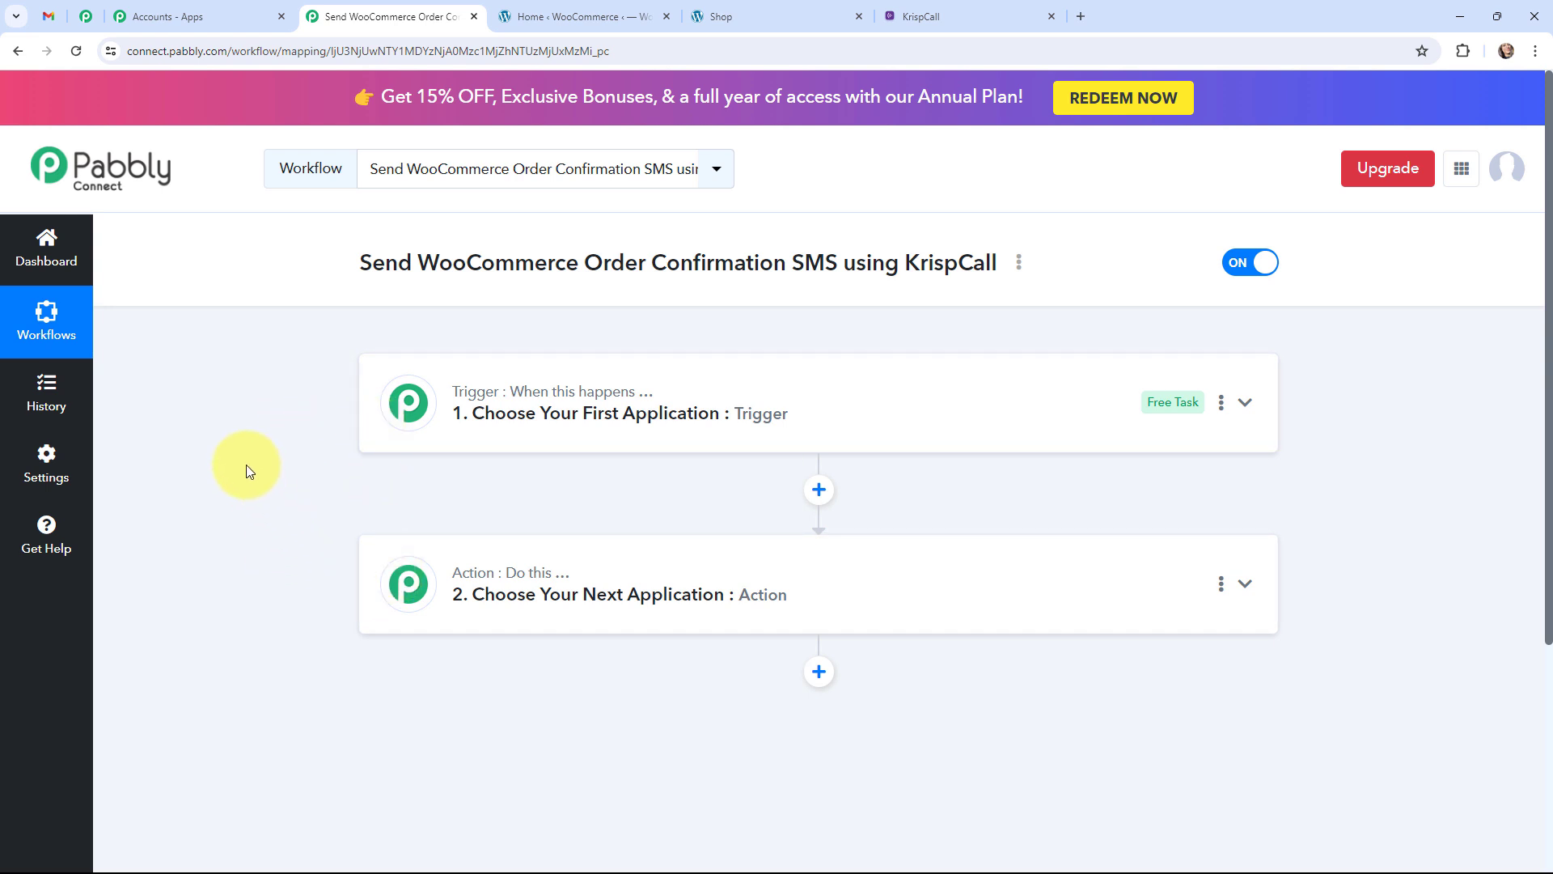
Set the trigger to WooCommerce with the New Order Created event, generating its webhook URL.
{"action": "left_click", "coordinate": [54, 15]}
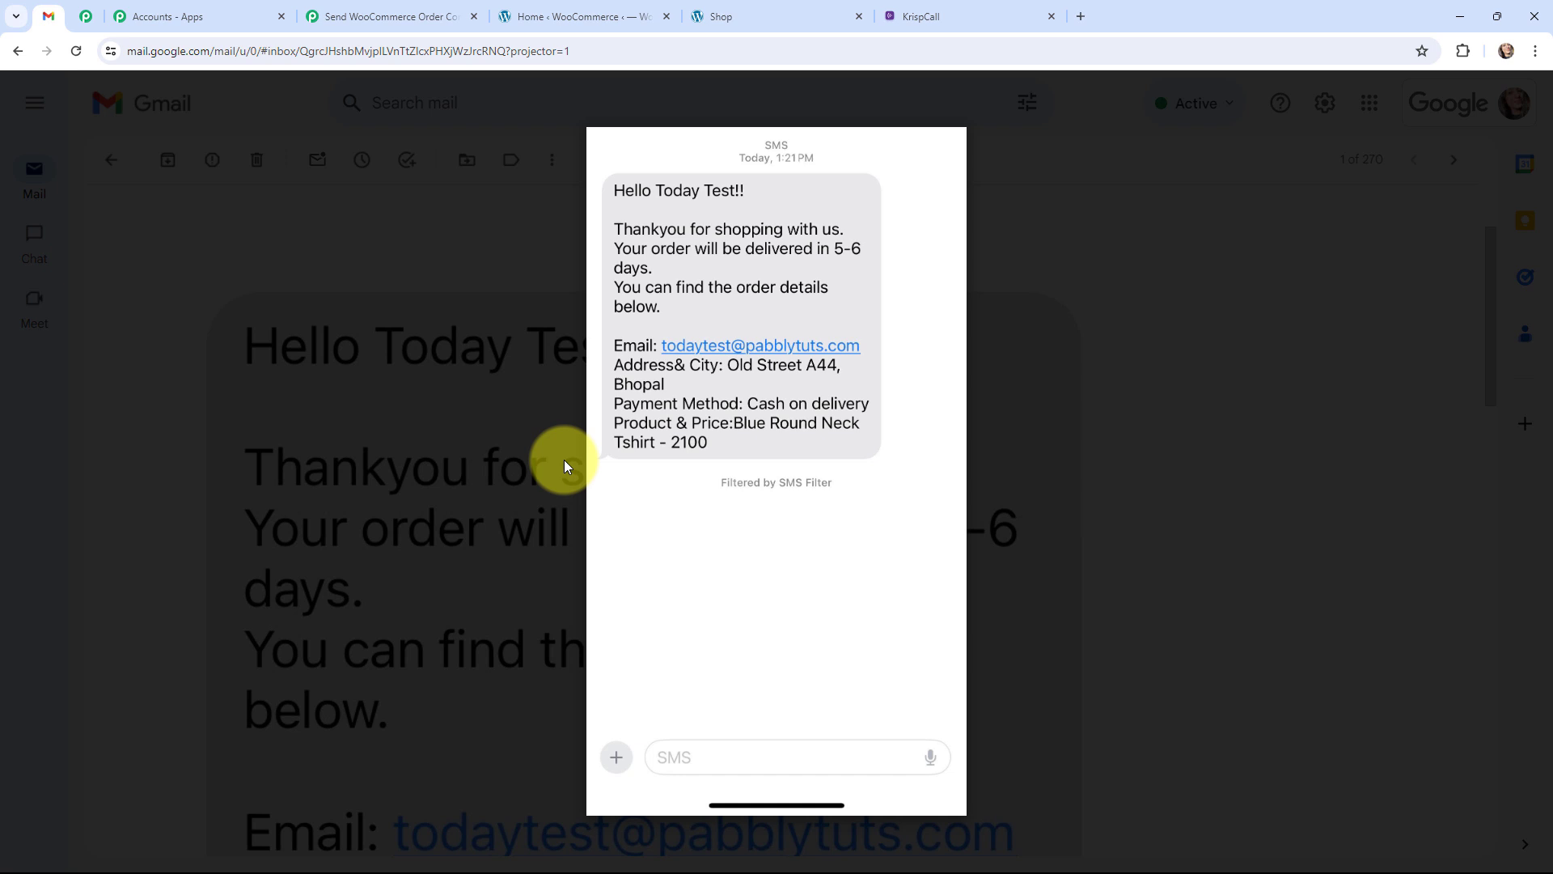
{"action": "left_click", "coordinate": [388, 16]}
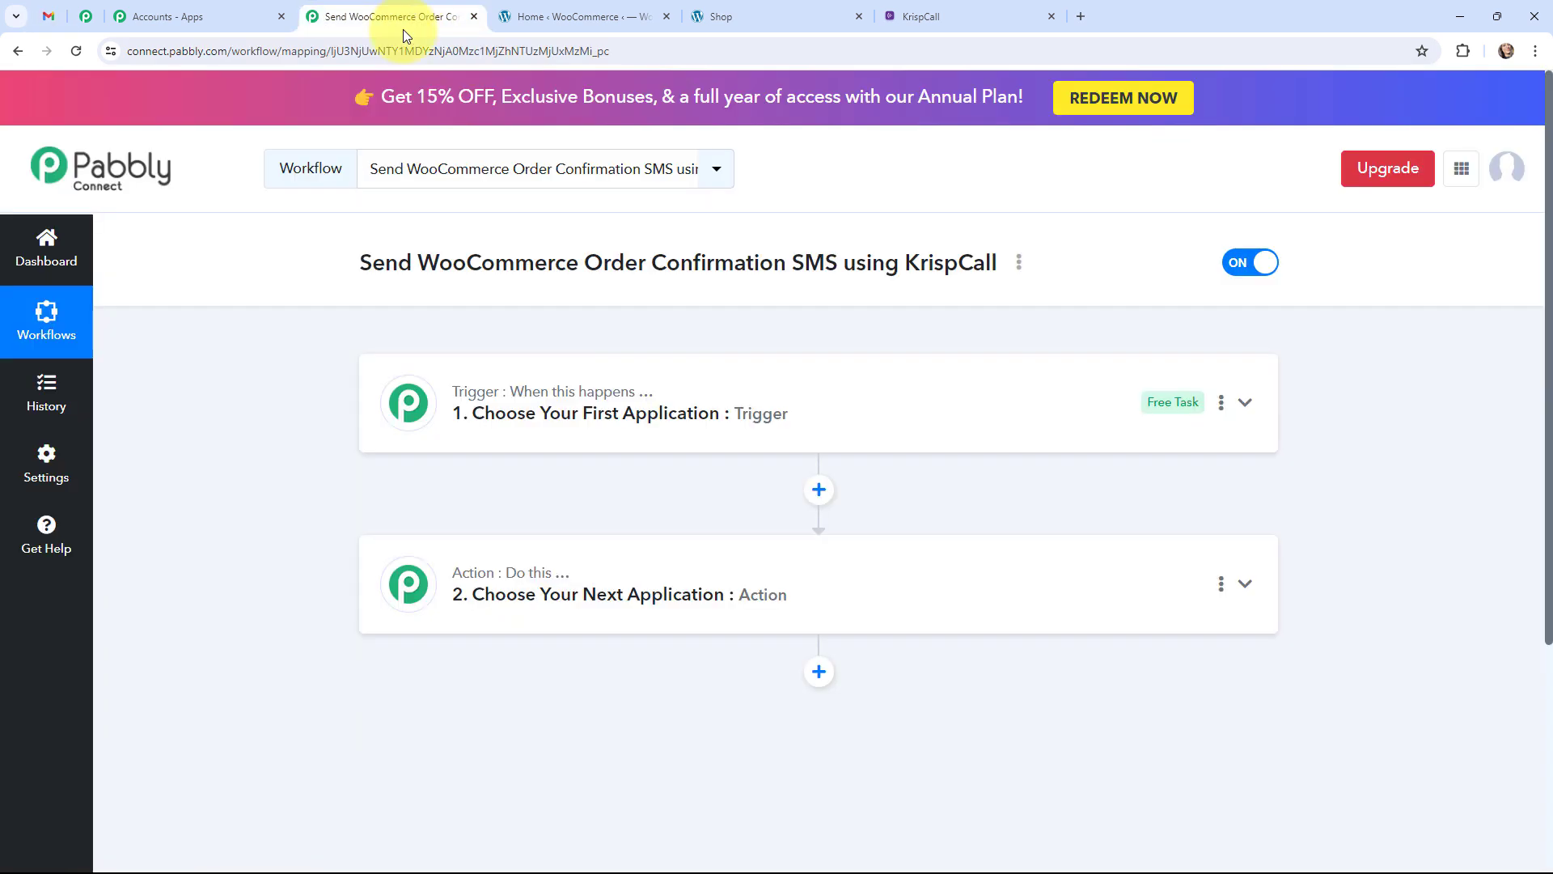
{"action": "left_click", "coordinate": [396, 415]}
{"action": "left_click", "coordinate": [444, 506]}
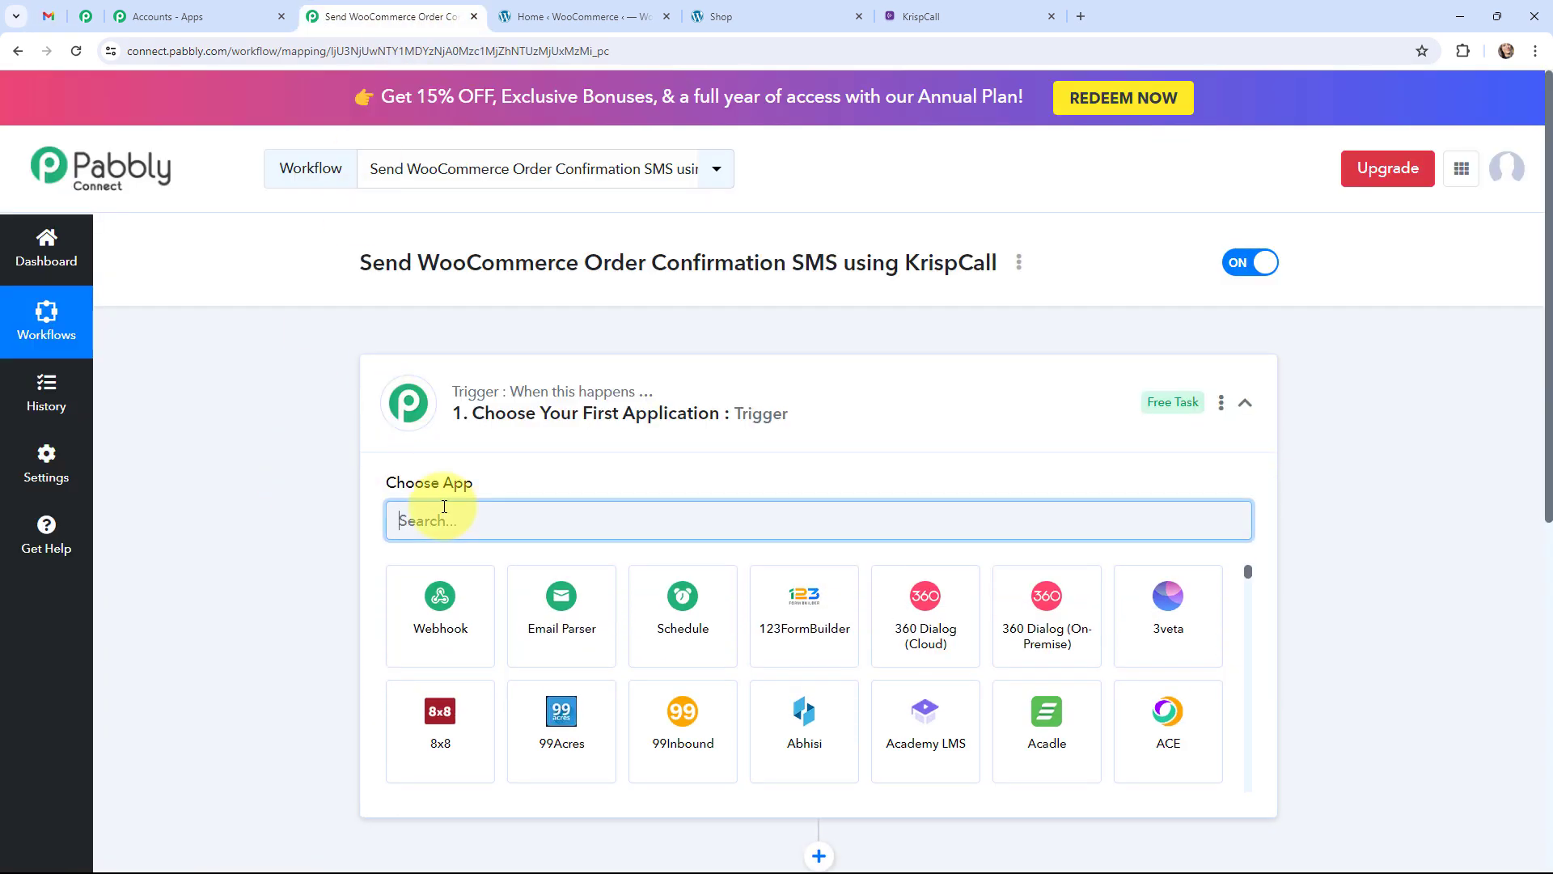
{"action": "type", "text": "wooc"}
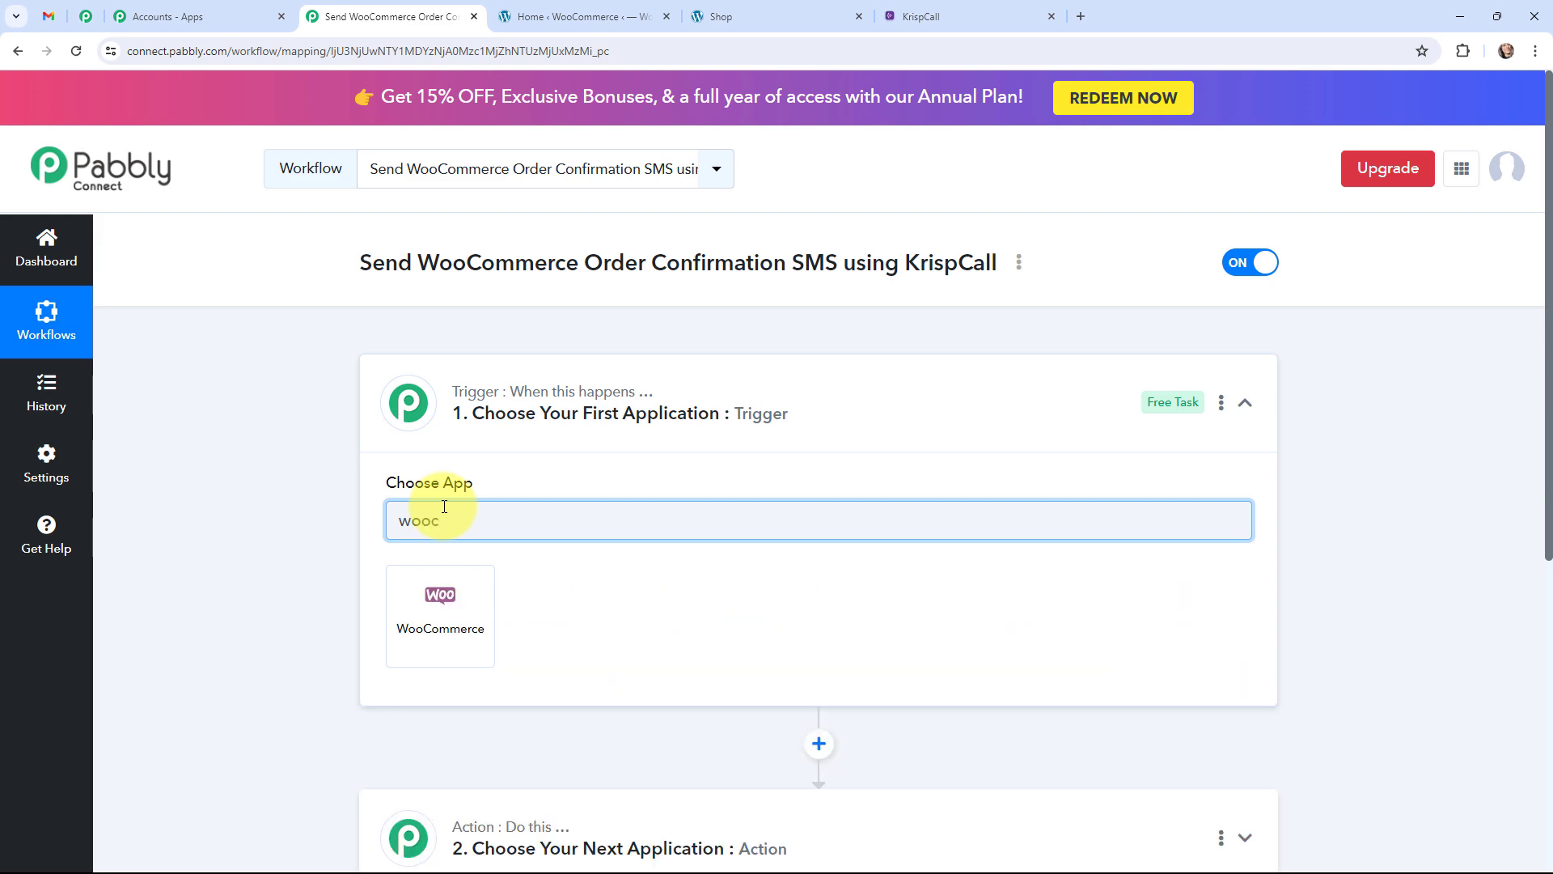
{"action": "left_click", "coordinate": [462, 652]}
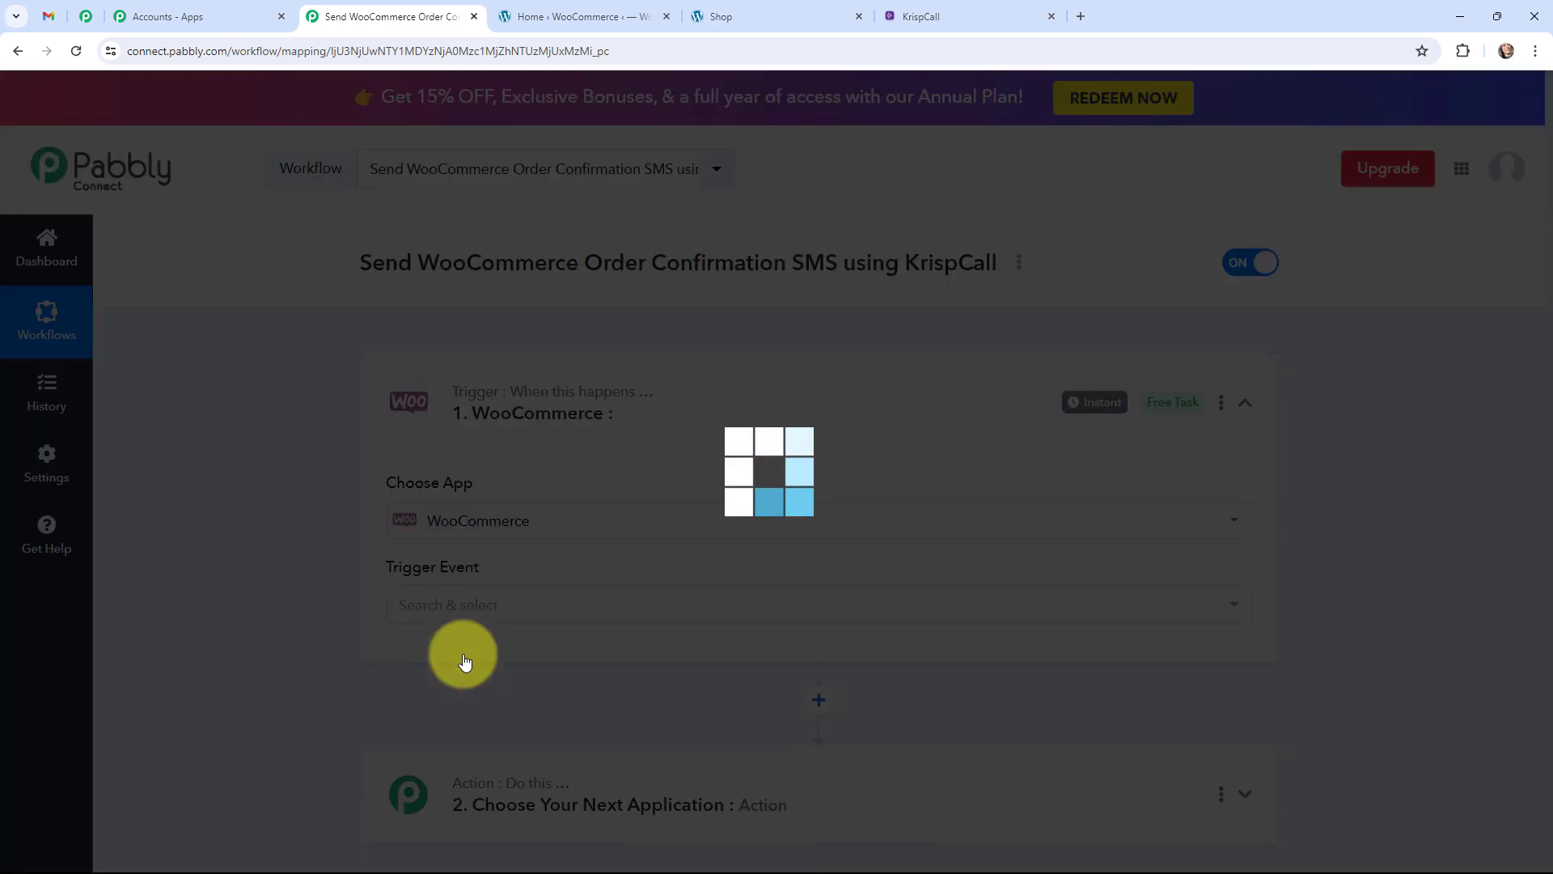
{"action": "left_click", "coordinate": [399, 607]}
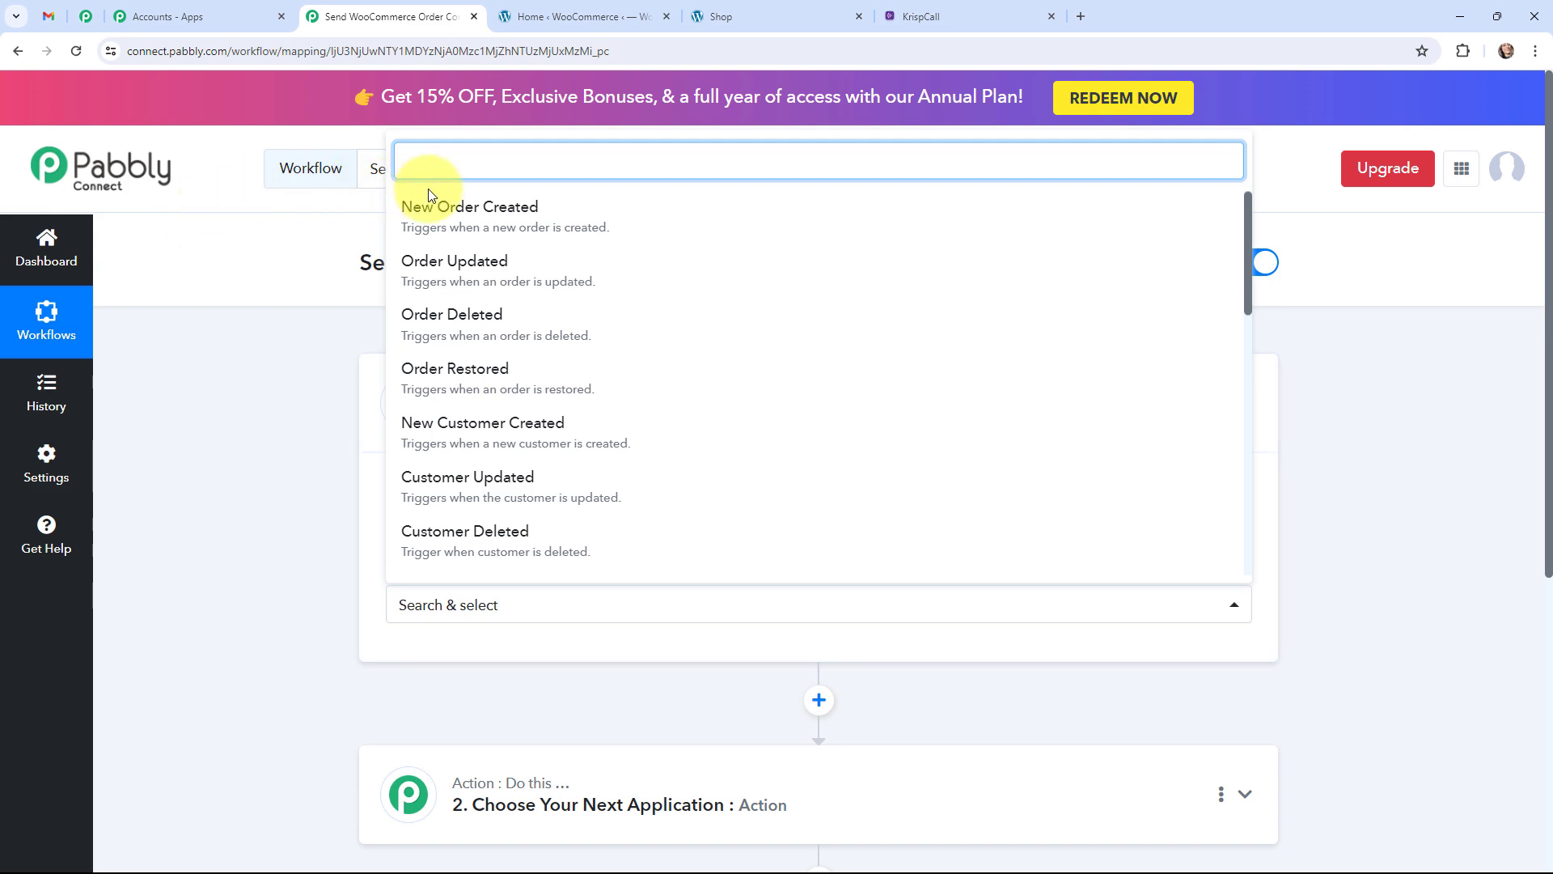
{"action": "left_click", "coordinate": [534, 217]}
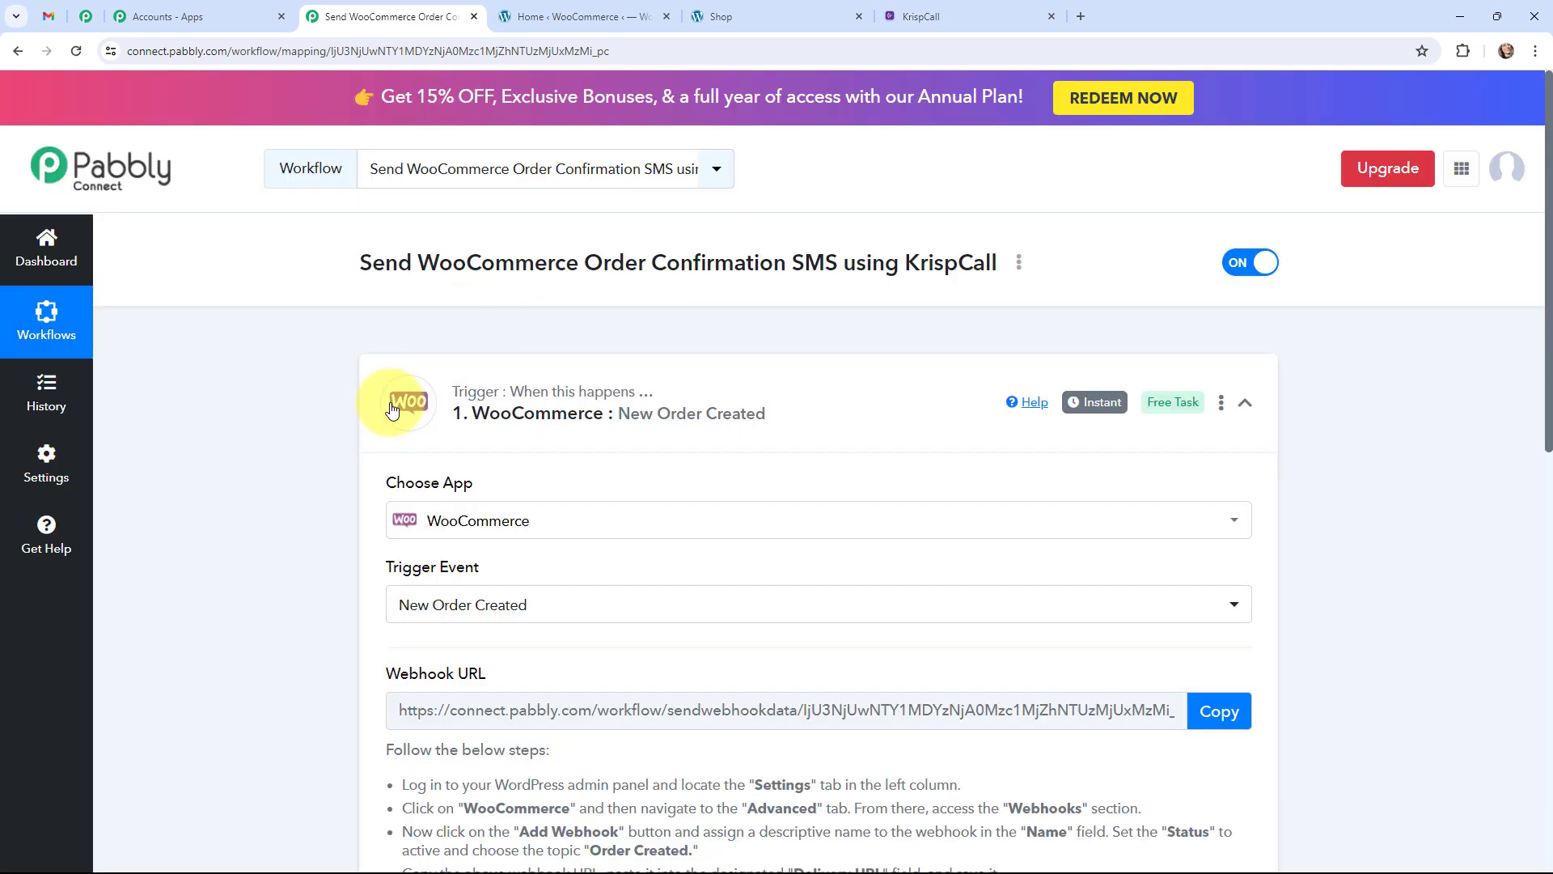
{"action": "left_click", "coordinate": [391, 410]}
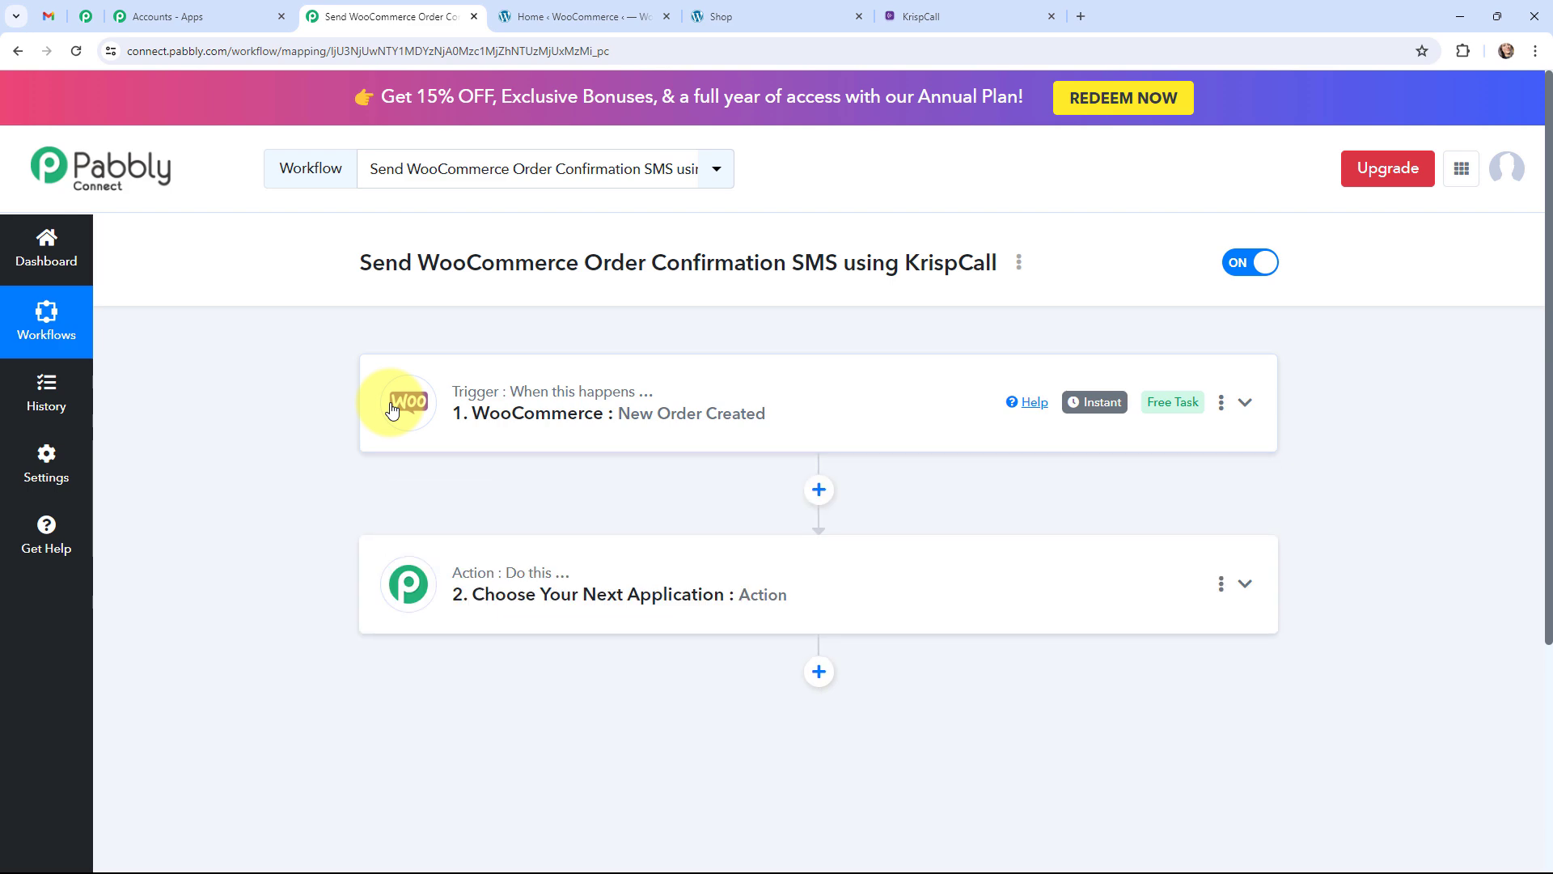
{"action": "left_click", "coordinate": [382, 549]}
Set the action step to KrispCall with the Send SMS action event.
{"action": "scroll", "coordinate": [434, 506], "scroll_direction": "down", "scroll_amount": 4}
{"action": "left_click", "coordinate": [476, 430]}
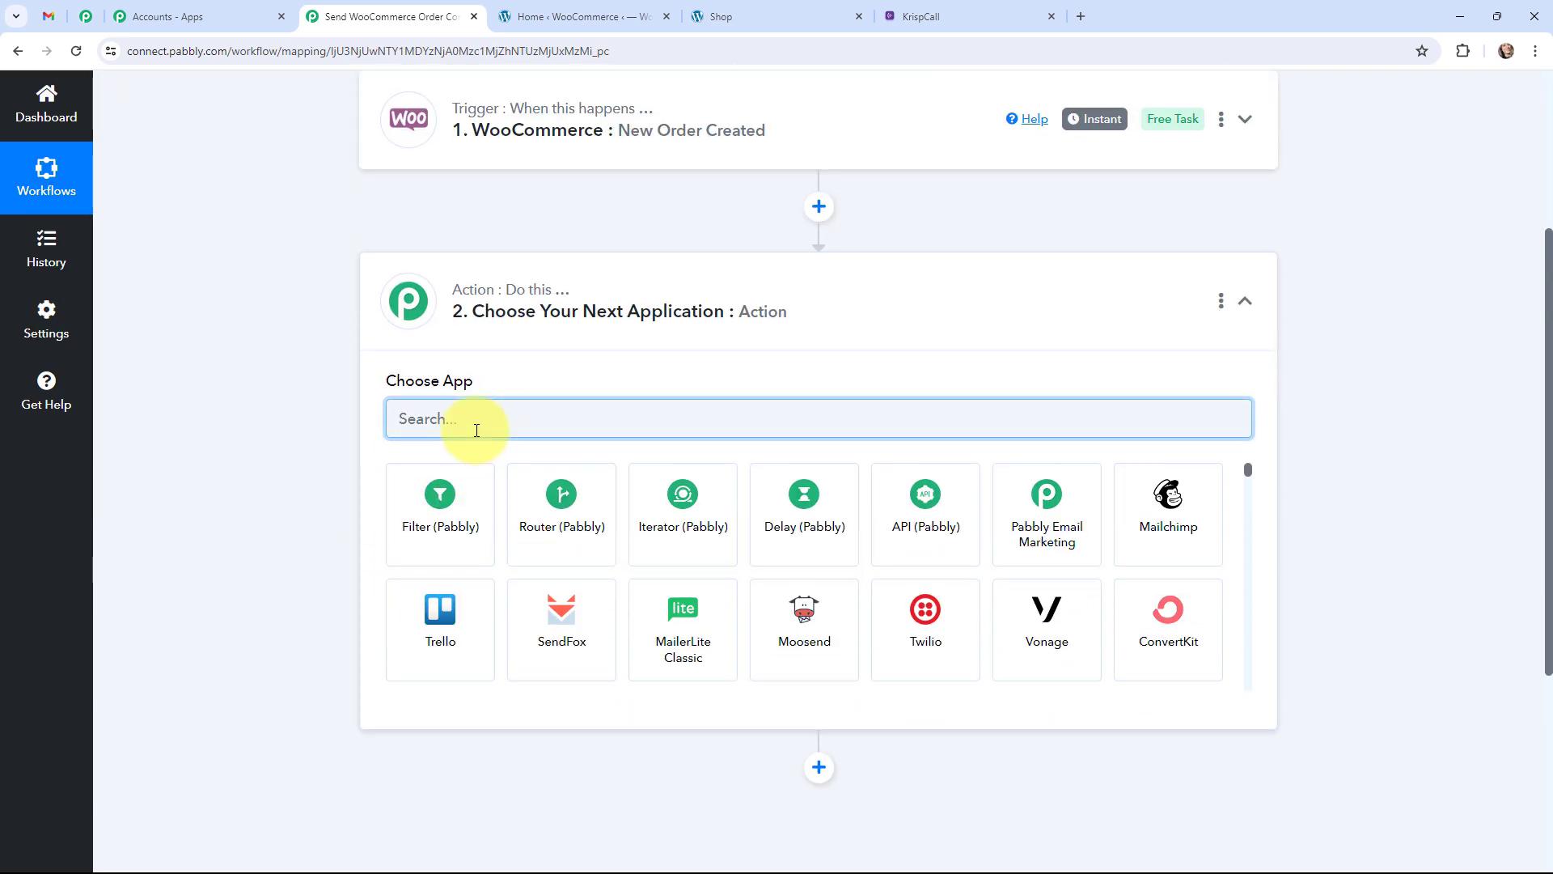
{"action": "type", "text": "kris"}
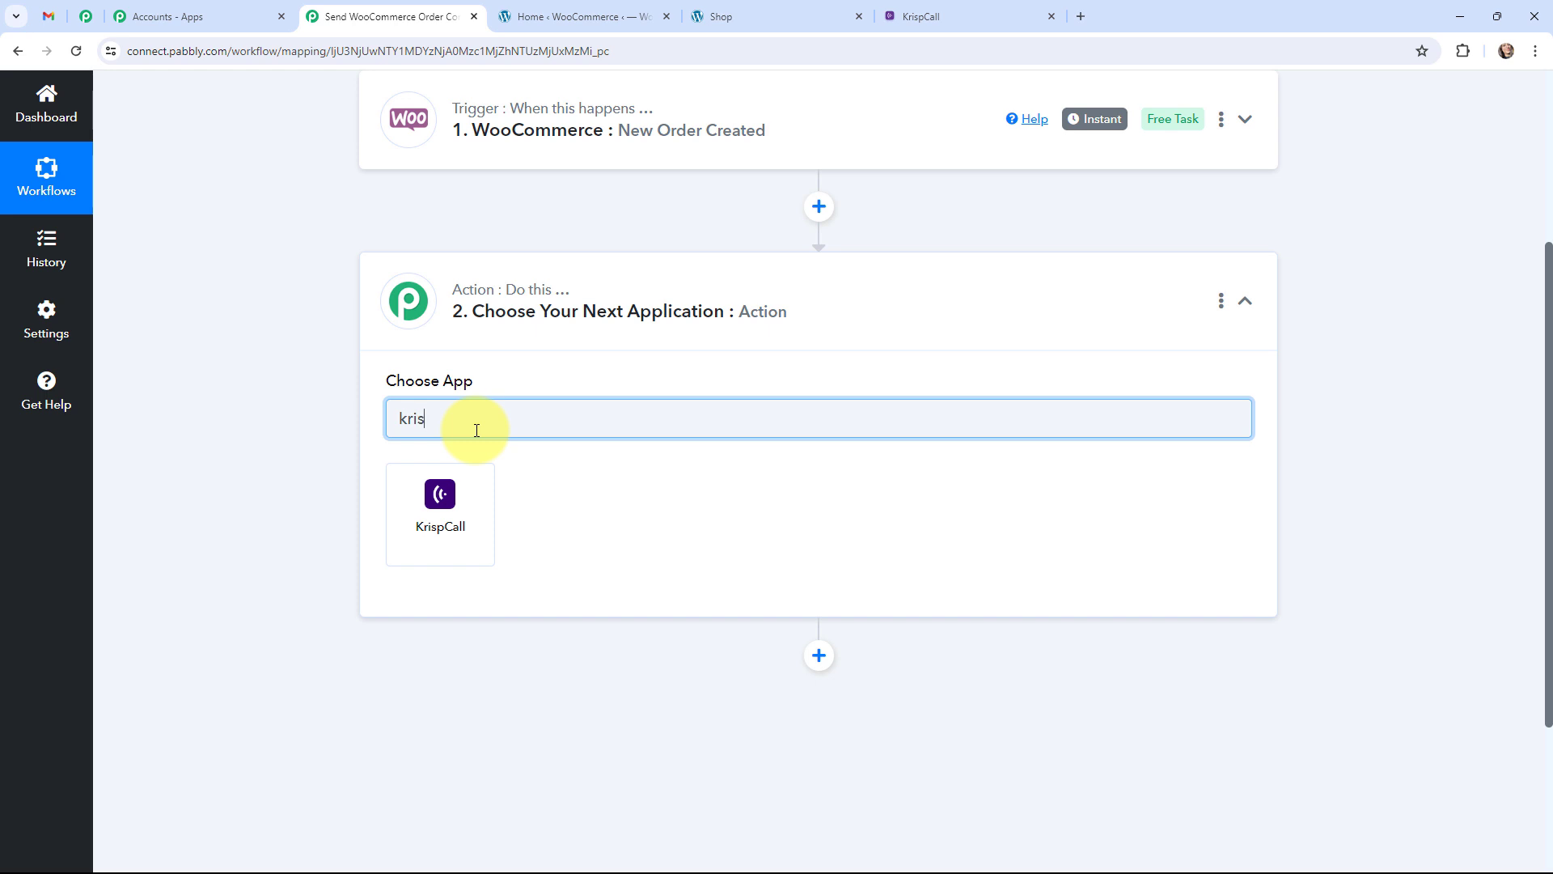
{"action": "left_click", "coordinate": [414, 520]}
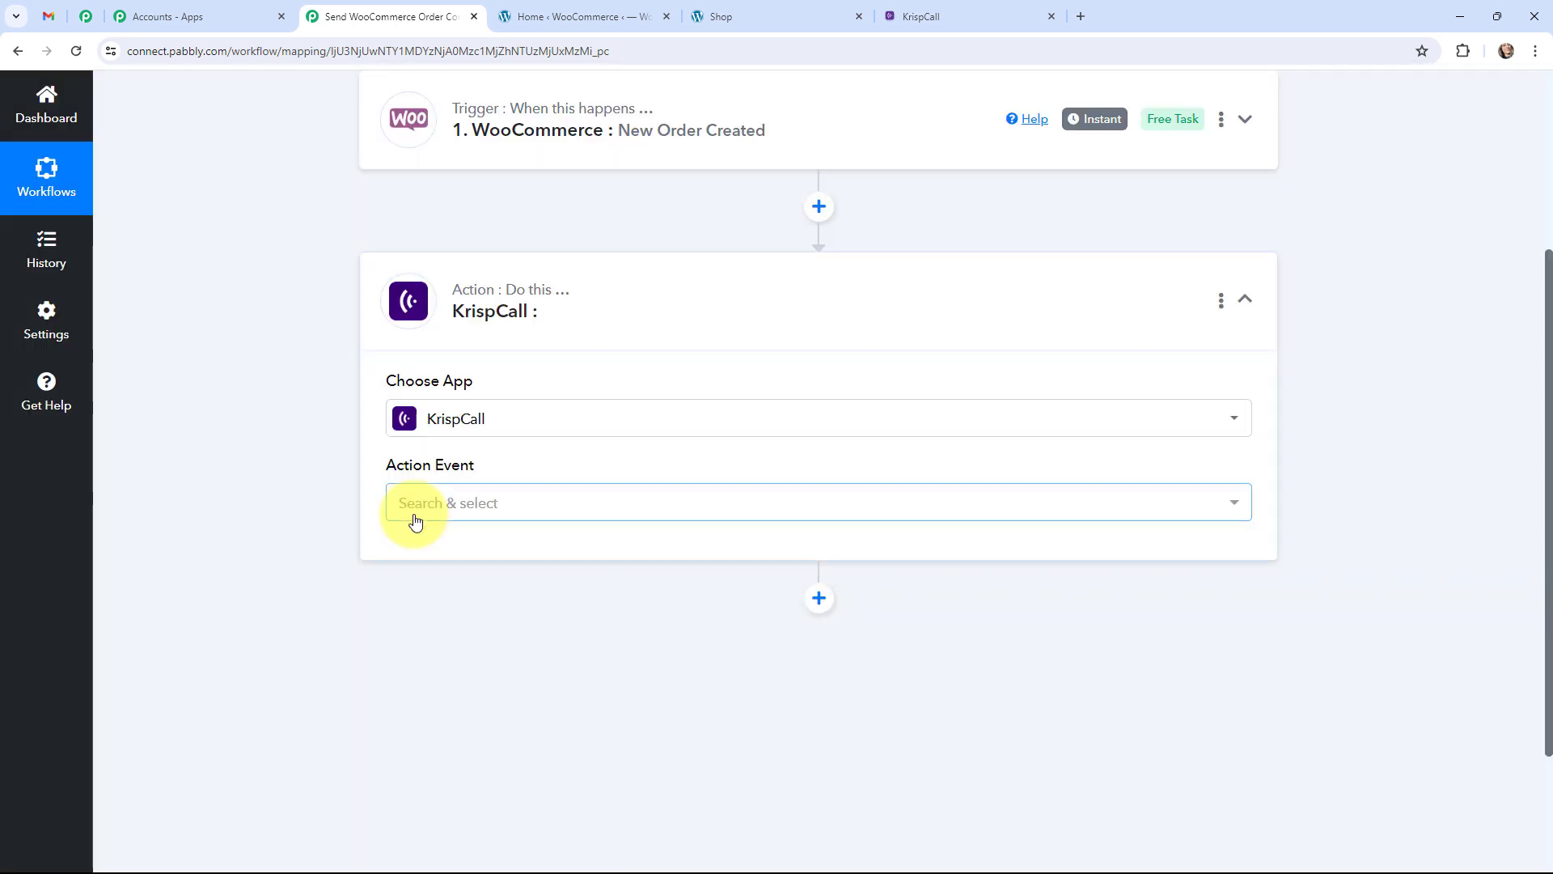
{"action": "left_click", "coordinate": [460, 518]}
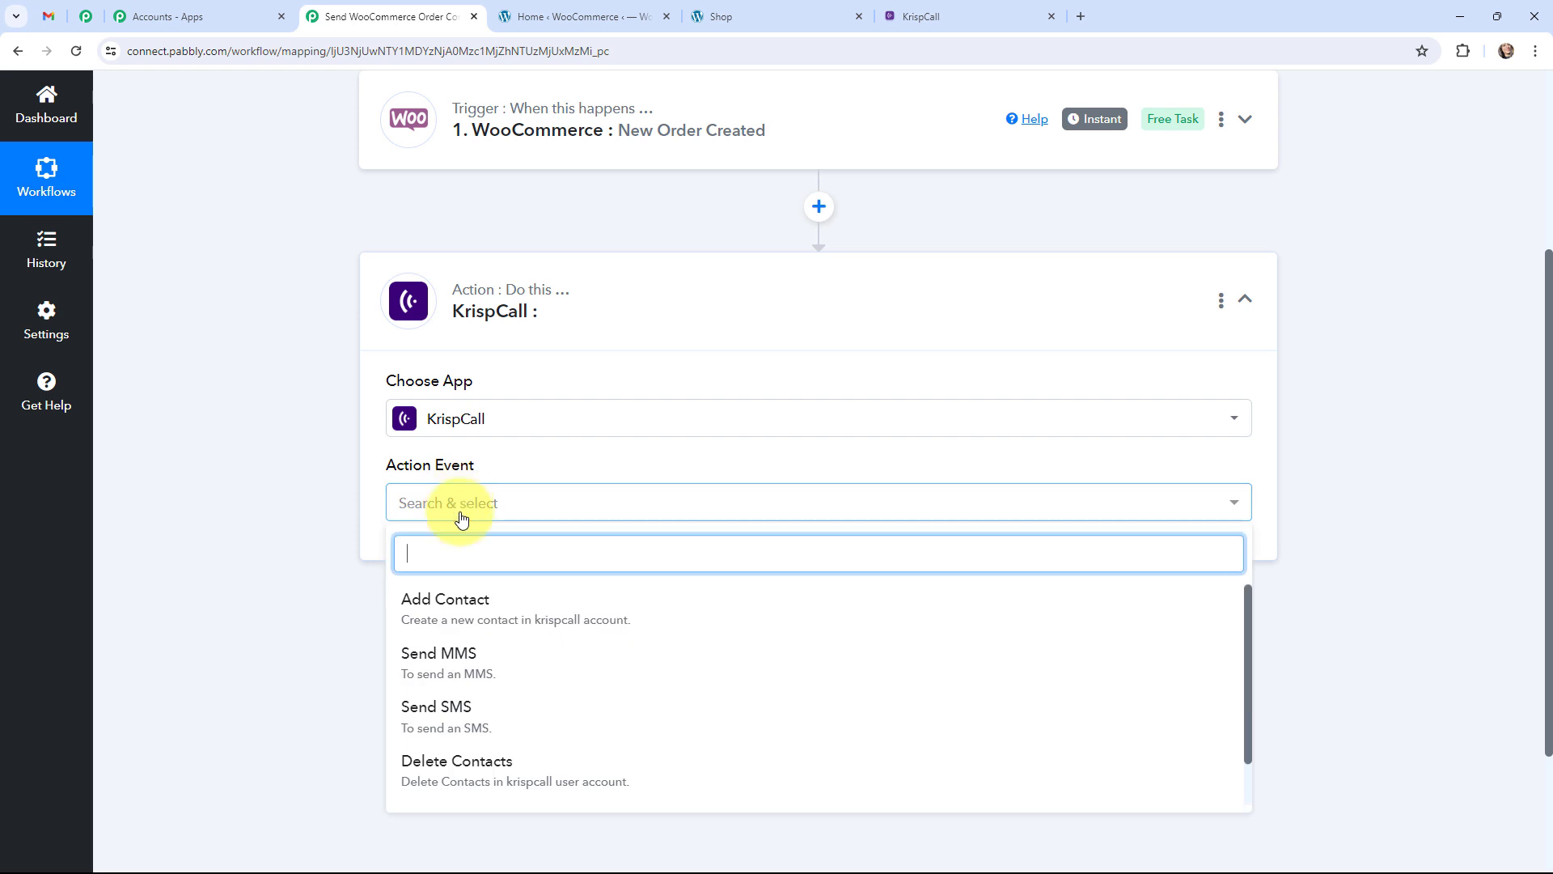
{"action": "left_click", "coordinate": [473, 716]}
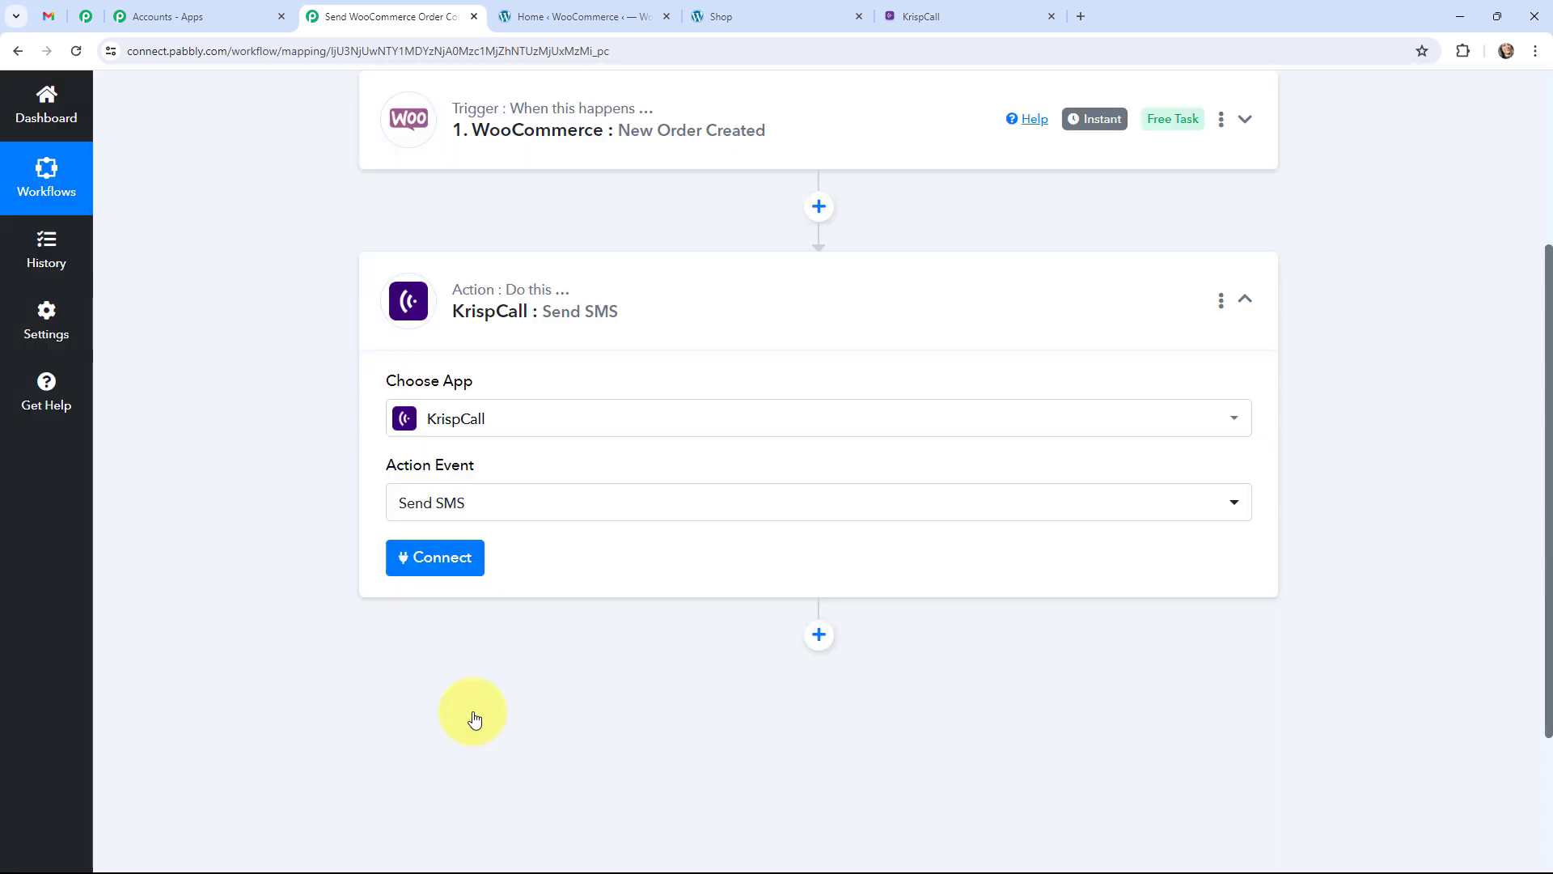
{"action": "left_click", "coordinate": [381, 278]}
Reopen the WooCommerce trigger to view its webhook URL and setup instructions.
{"action": "scroll", "coordinate": [269, 361], "scroll_direction": "up", "scroll_amount": 4}
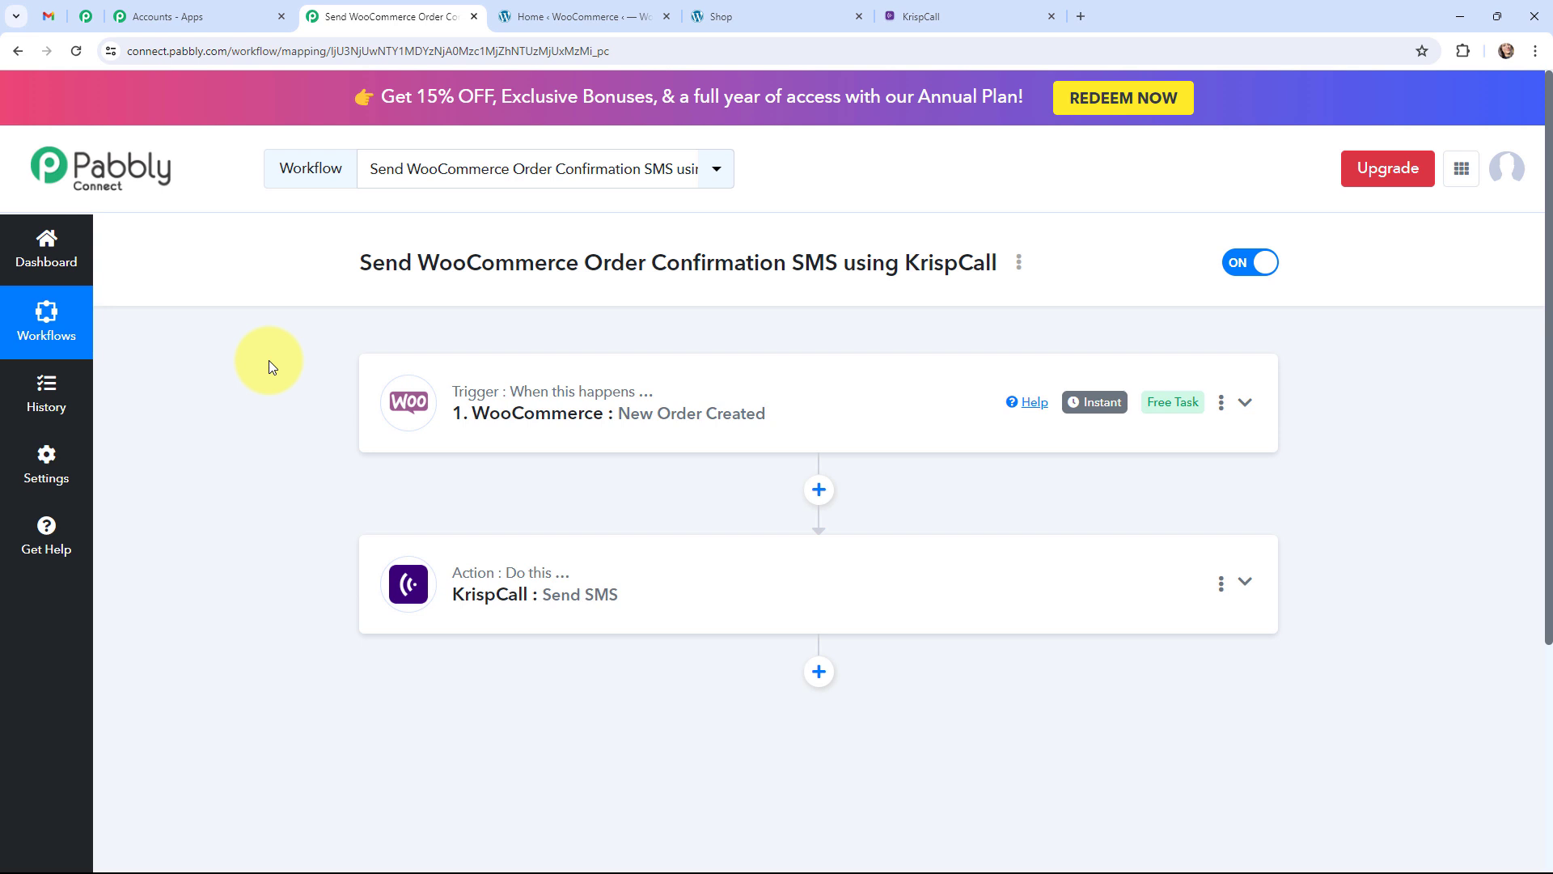
{"action": "left_click", "coordinate": [392, 406]}
{"action": "scroll", "coordinate": [268, 458], "scroll_direction": "down", "scroll_amount": 2}
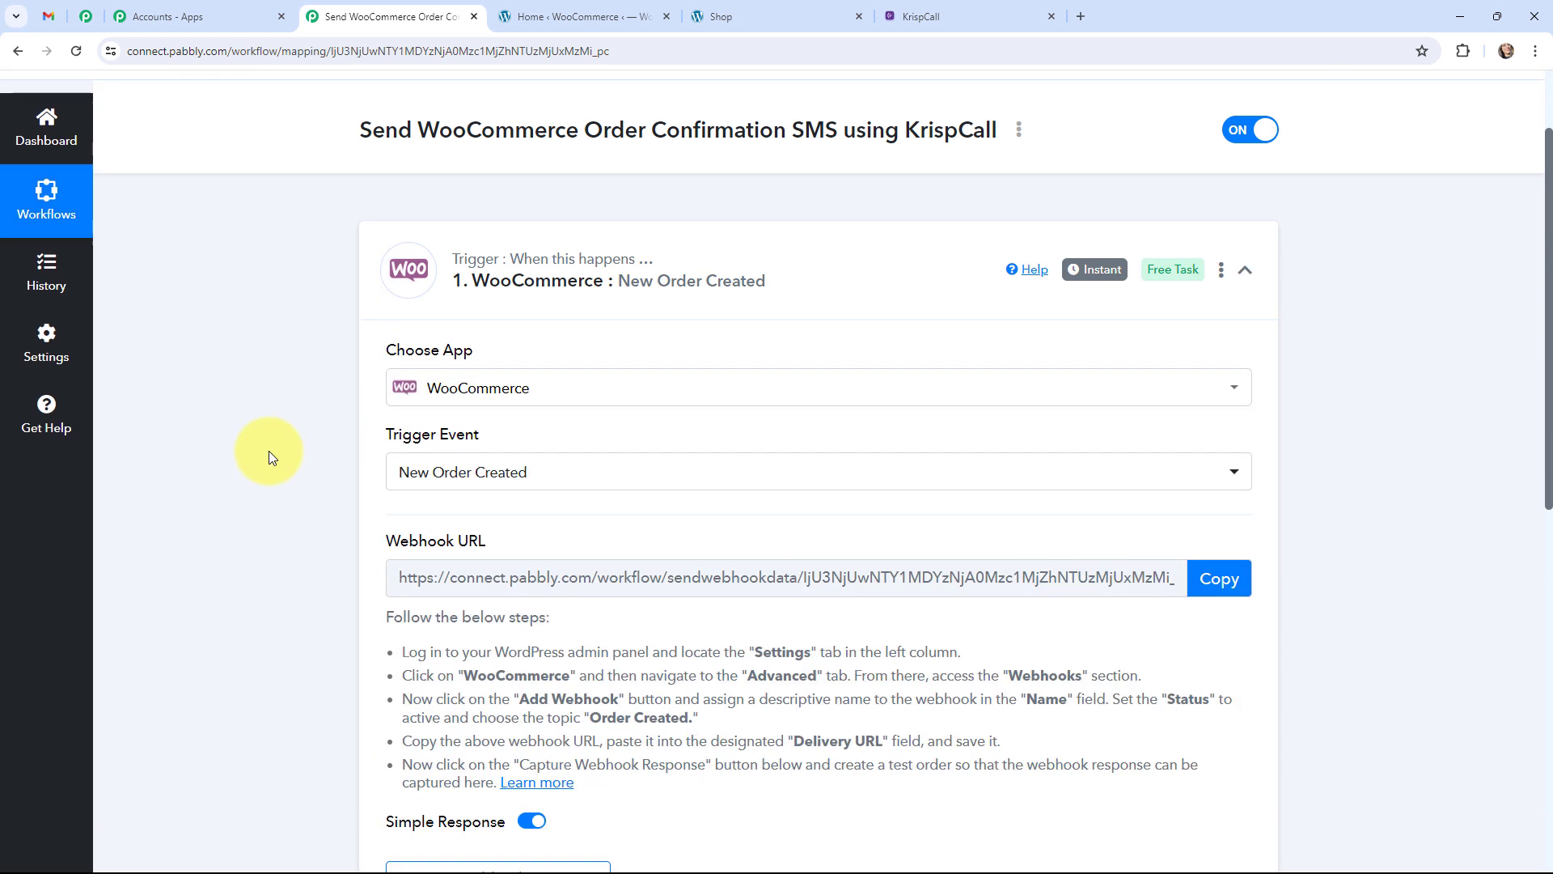
{"action": "scroll", "coordinate": [270, 458], "scroll_direction": "down", "scroll_amount": 2}
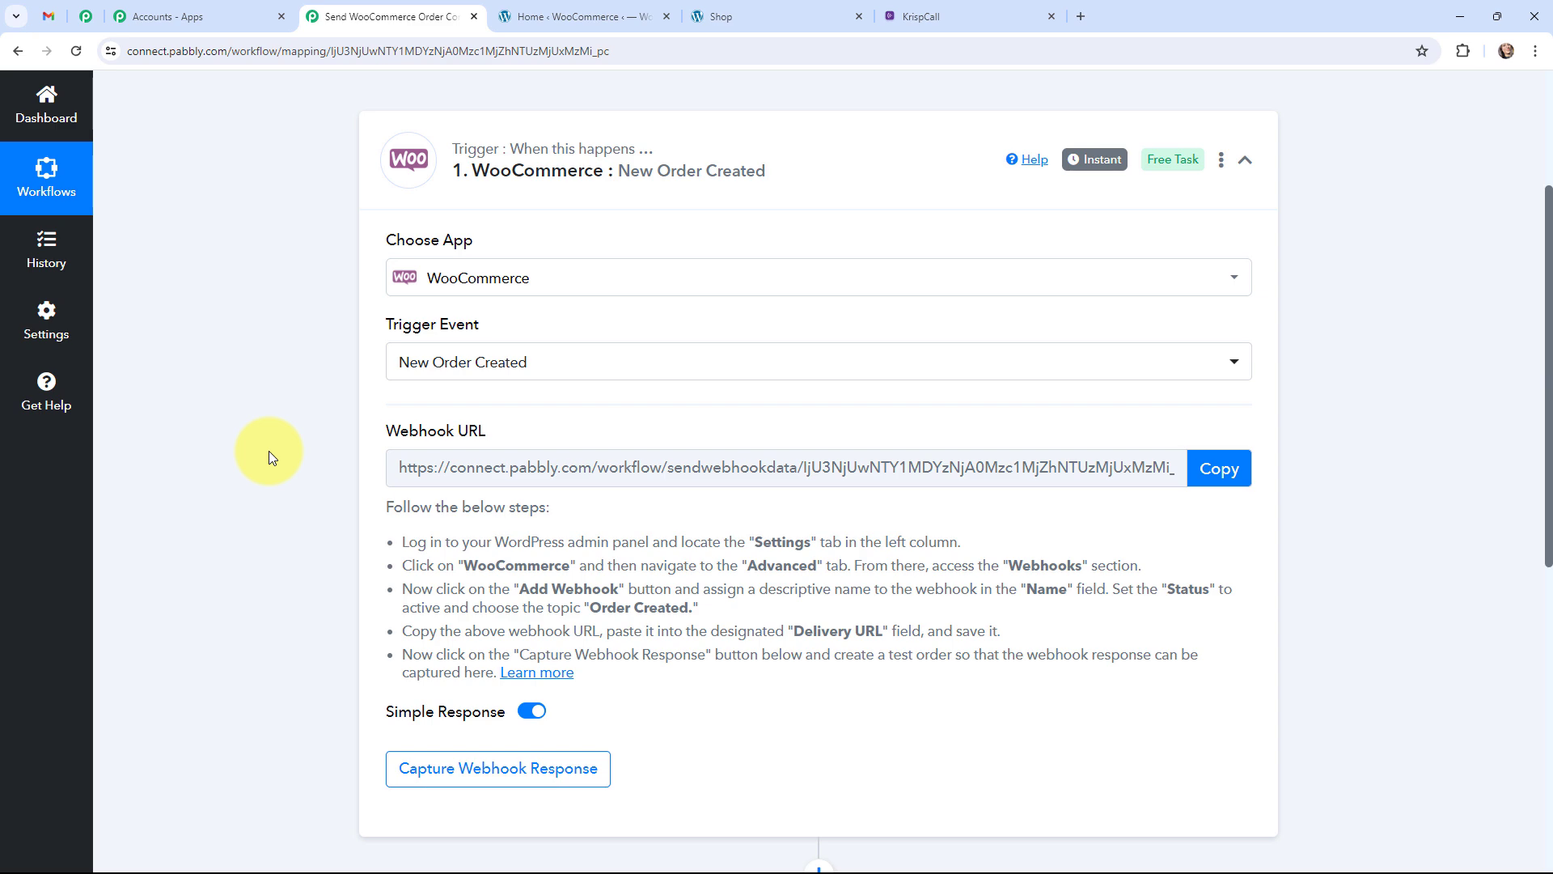
{"action": "left_click", "coordinate": [522, 20]}
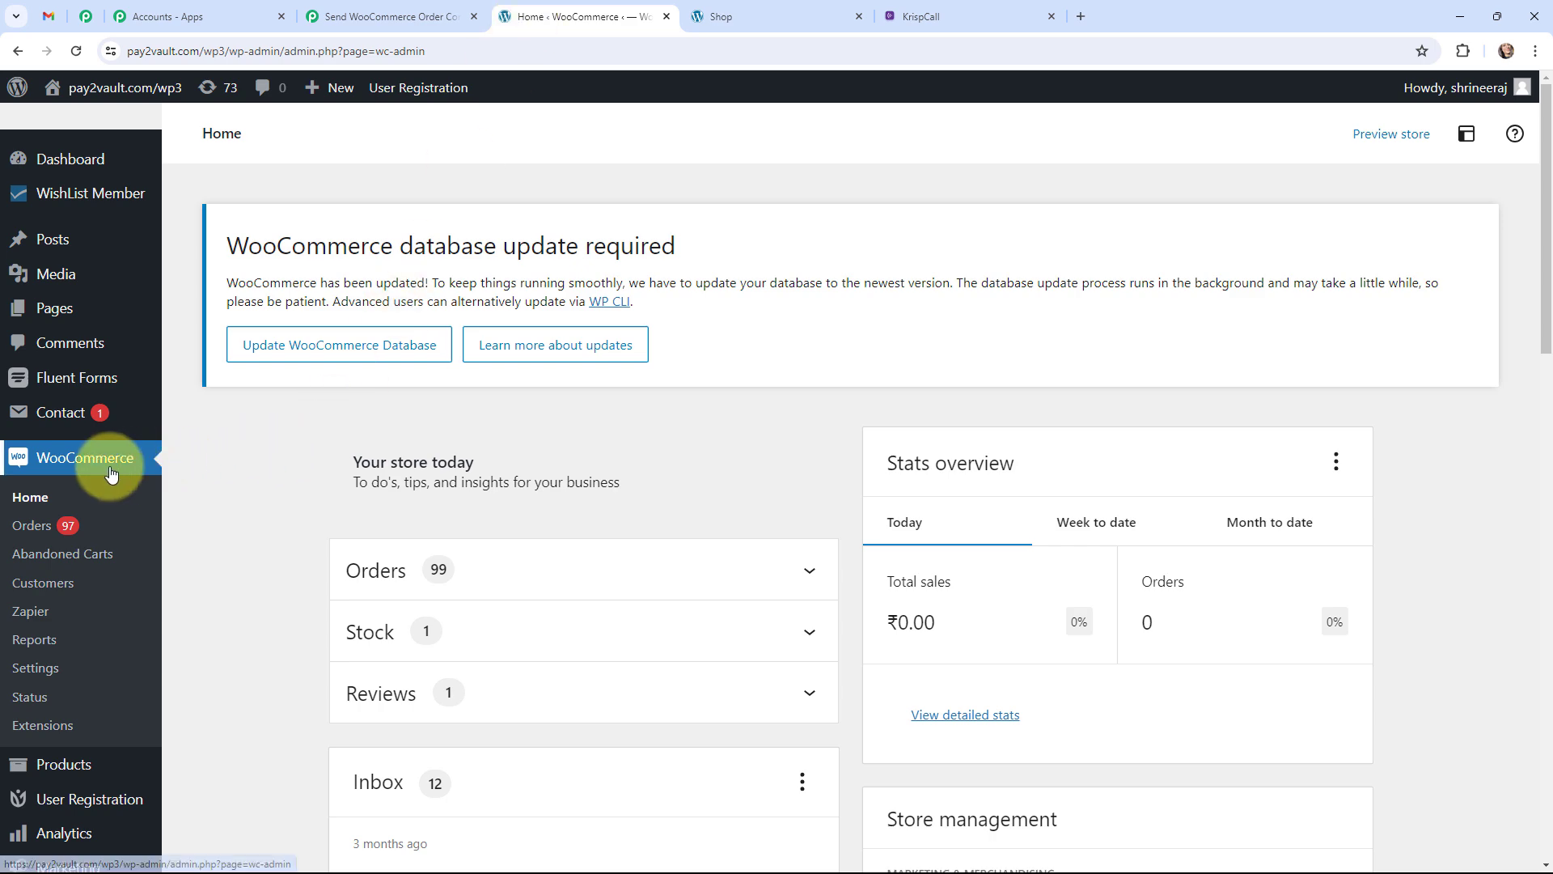
Start a new webhook from WooCommerce Settings > Advanced > Webhooks.
{"action": "left_click", "coordinate": [36, 668]}
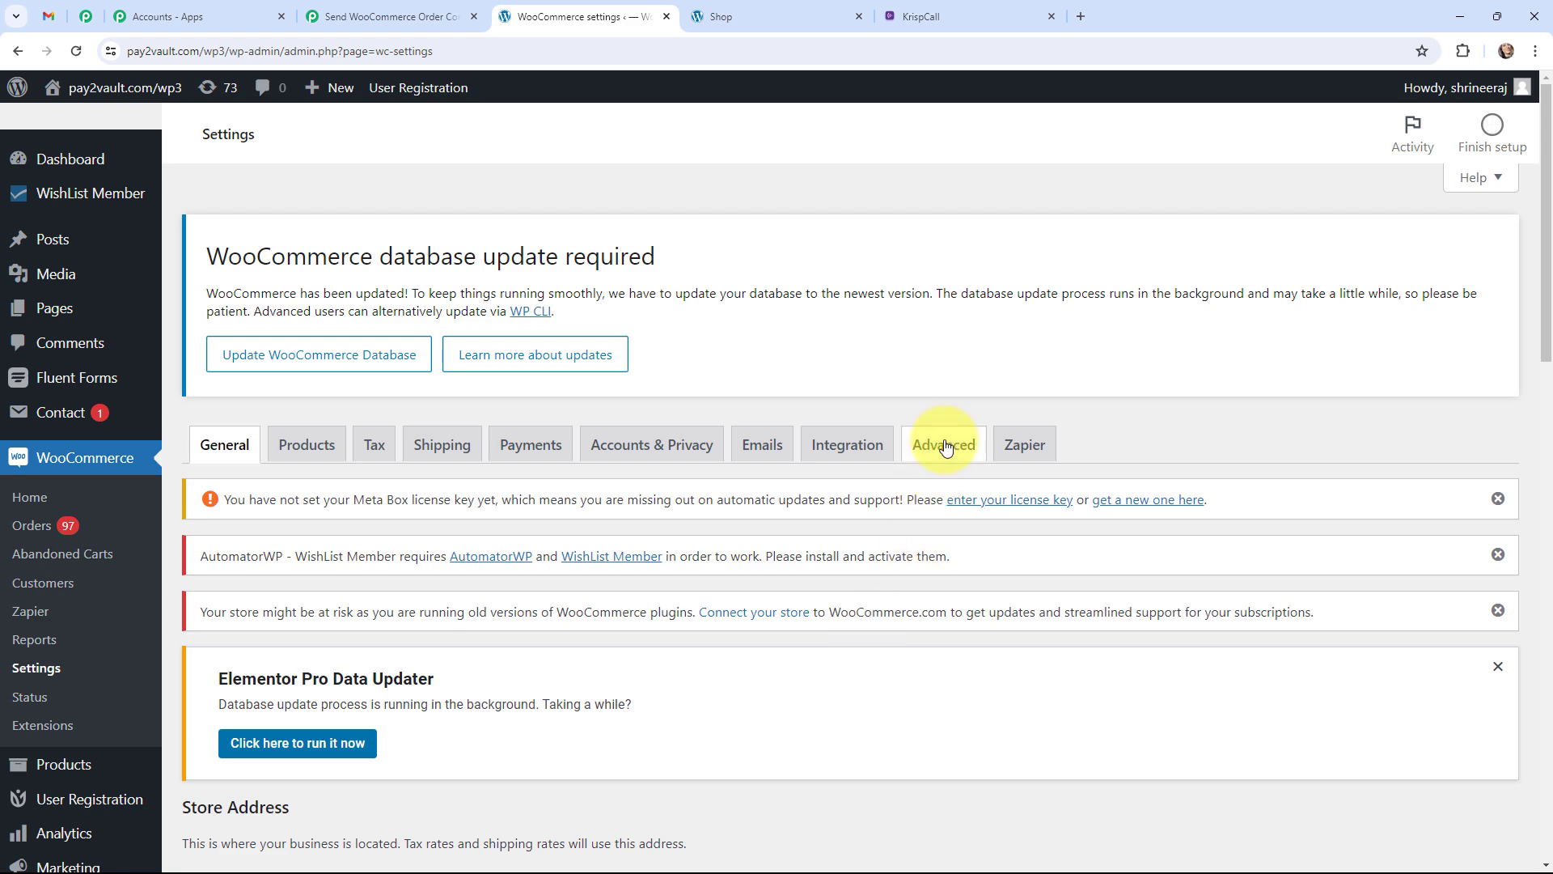
{"action": "left_click", "coordinate": [945, 445]}
{"action": "scroll", "coordinate": [555, 578], "scroll_direction": "down", "scroll_amount": 1}
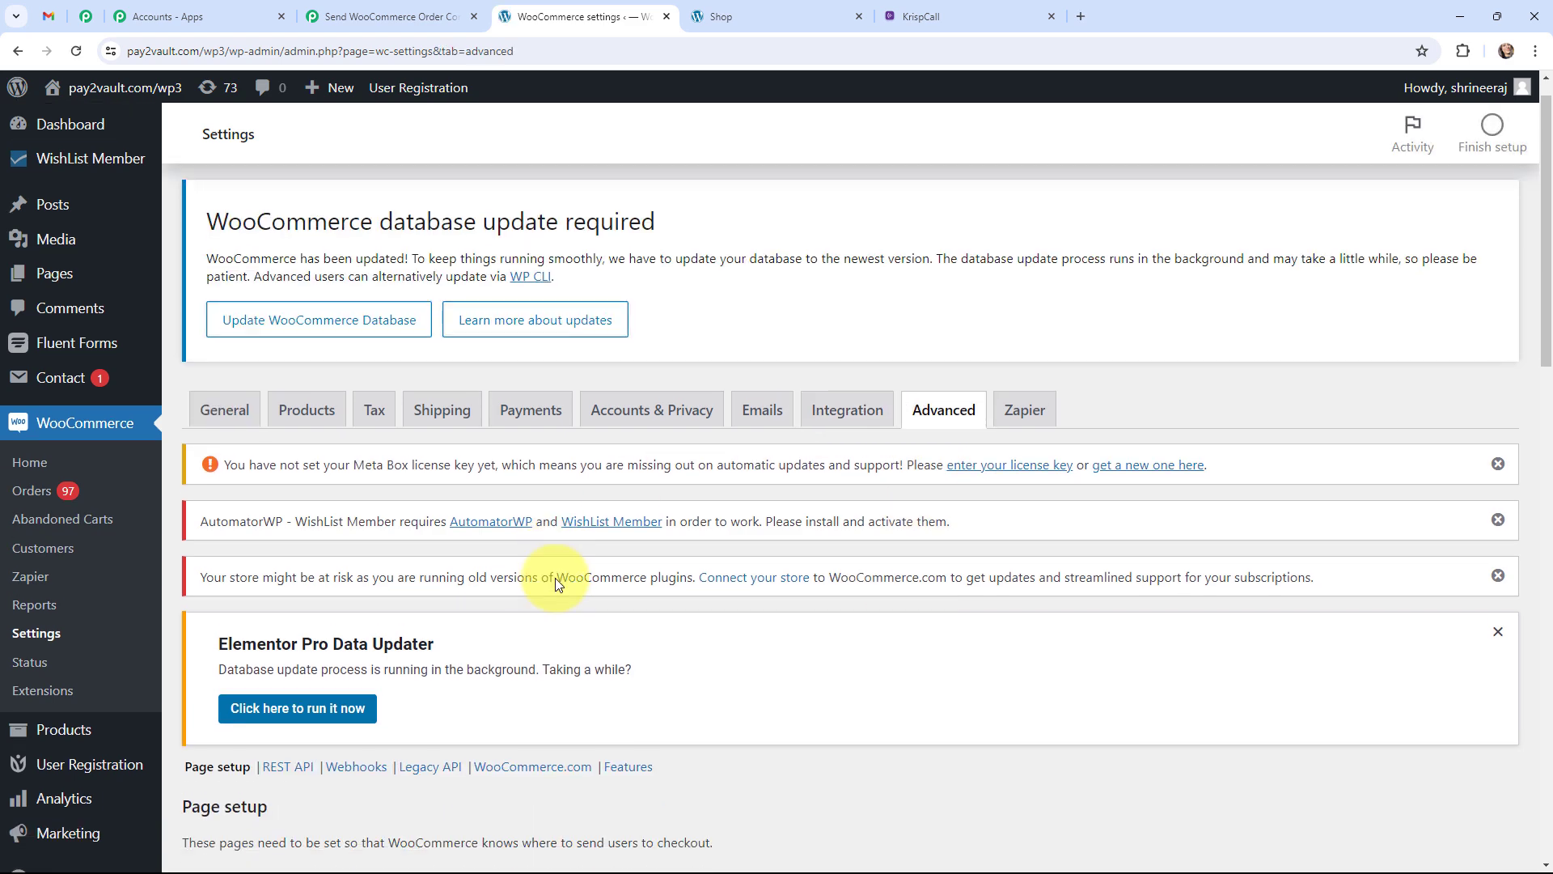
{"action": "scroll", "coordinate": [555, 578], "scroll_direction": "down", "scroll_amount": 3}
{"action": "left_click", "coordinate": [349, 556]}
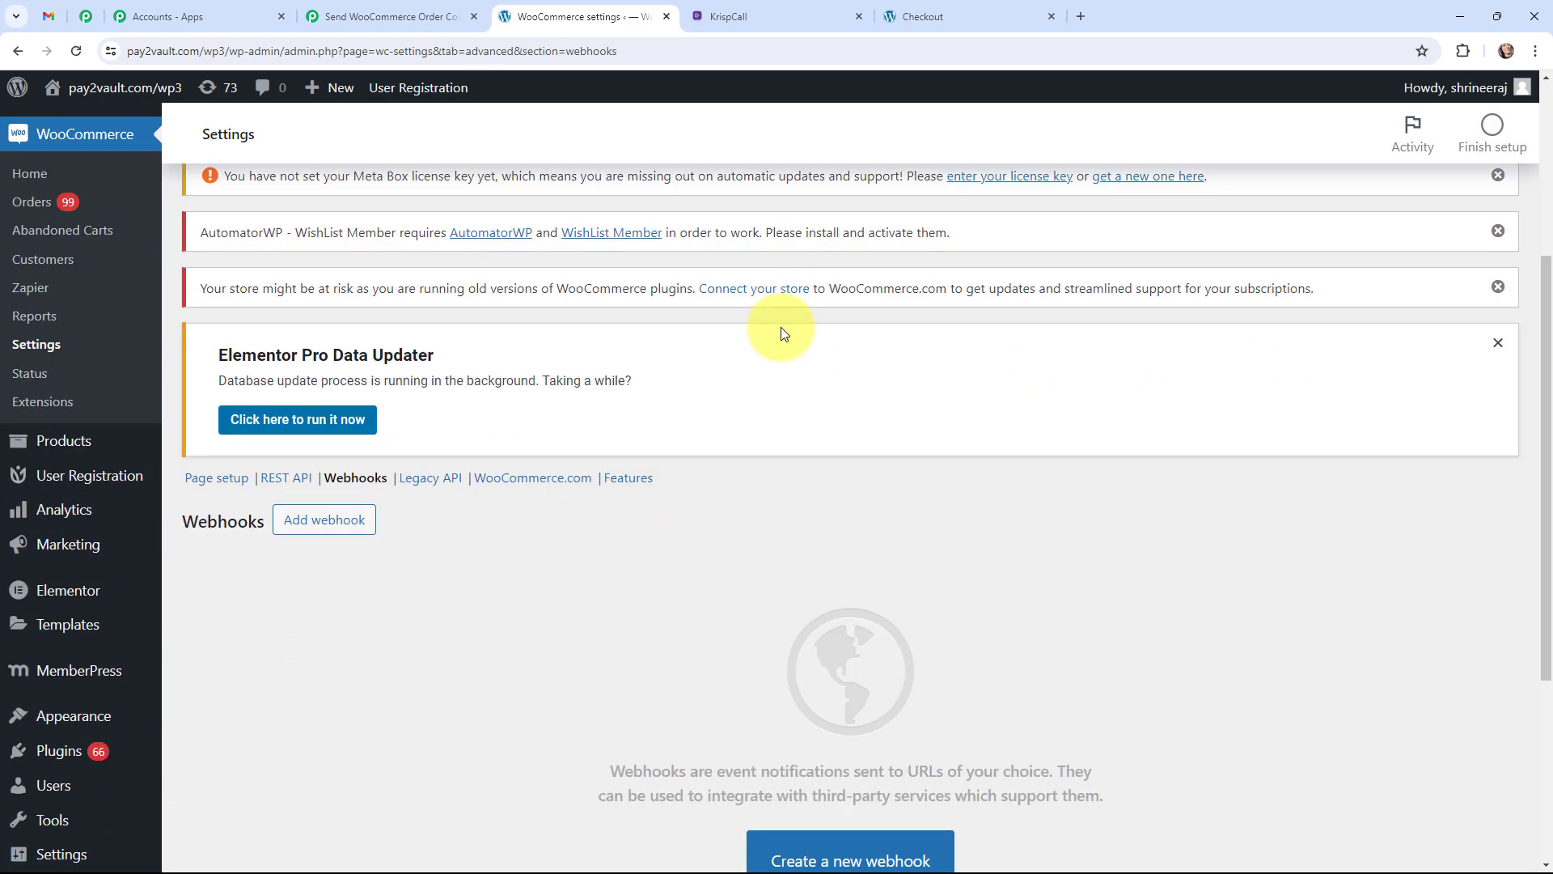
{"action": "scroll", "coordinate": [782, 332], "scroll_direction": "down", "scroll_amount": 2}
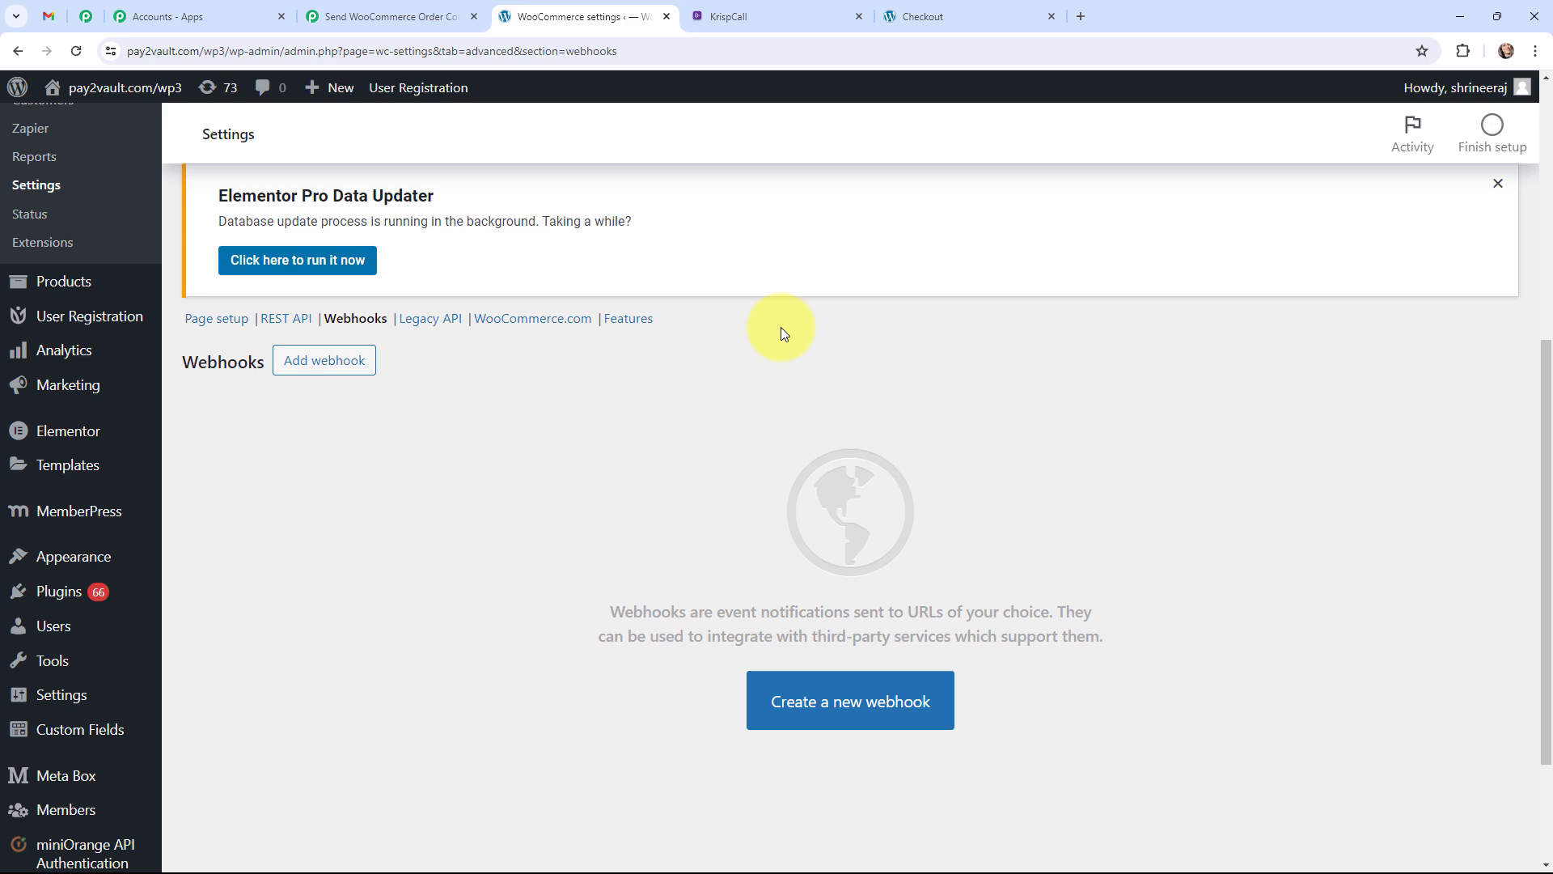
{"action": "left_click", "coordinate": [842, 694]}
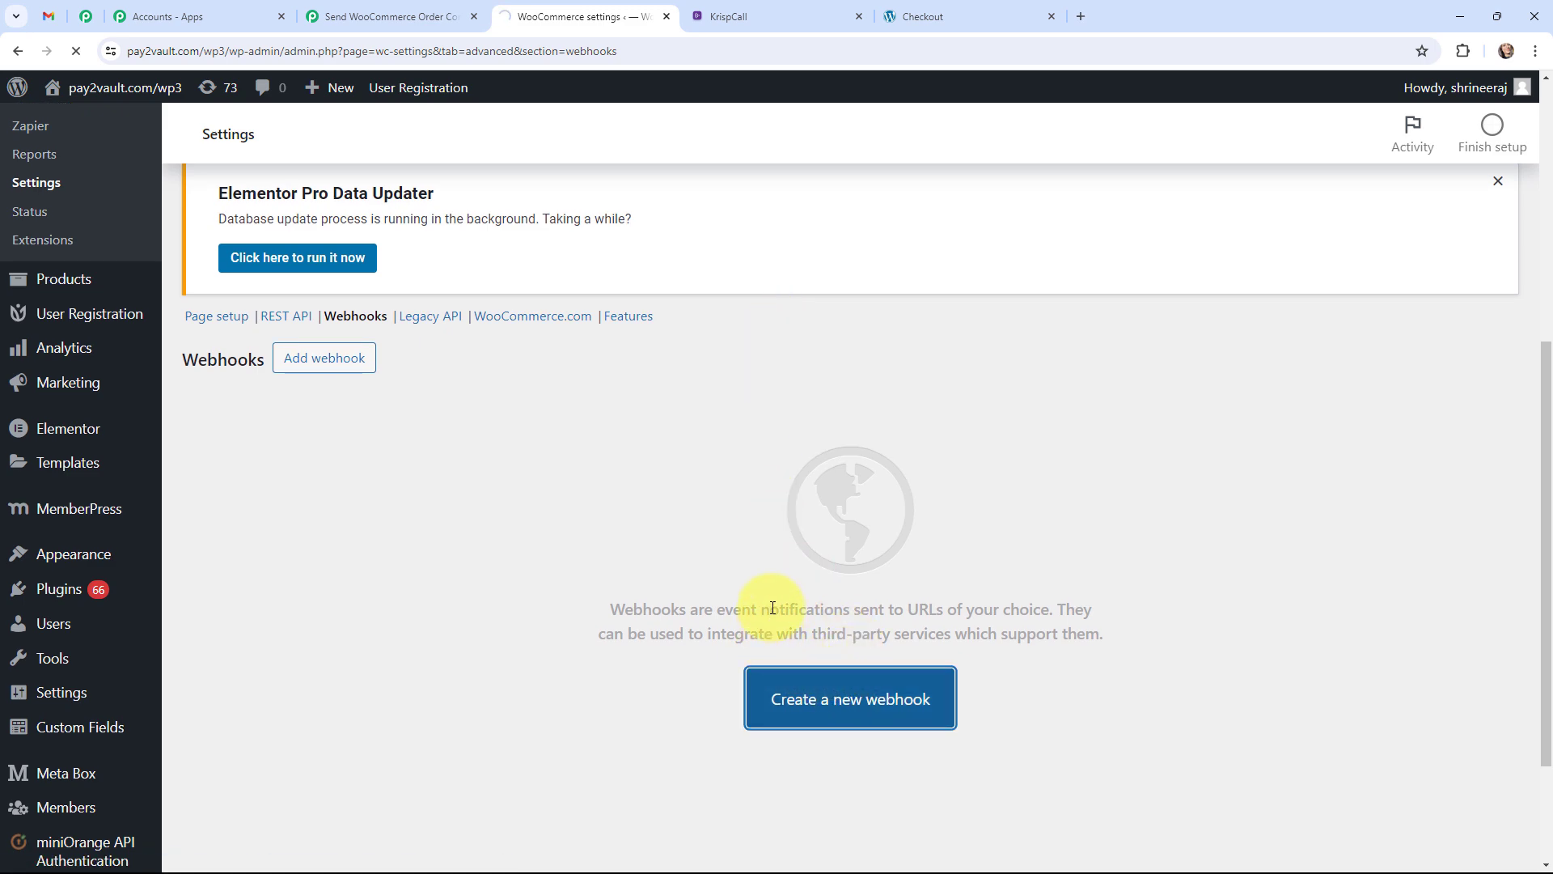
{"action": "scroll", "coordinate": [726, 603], "scroll_direction": "down", "scroll_amount": 6}
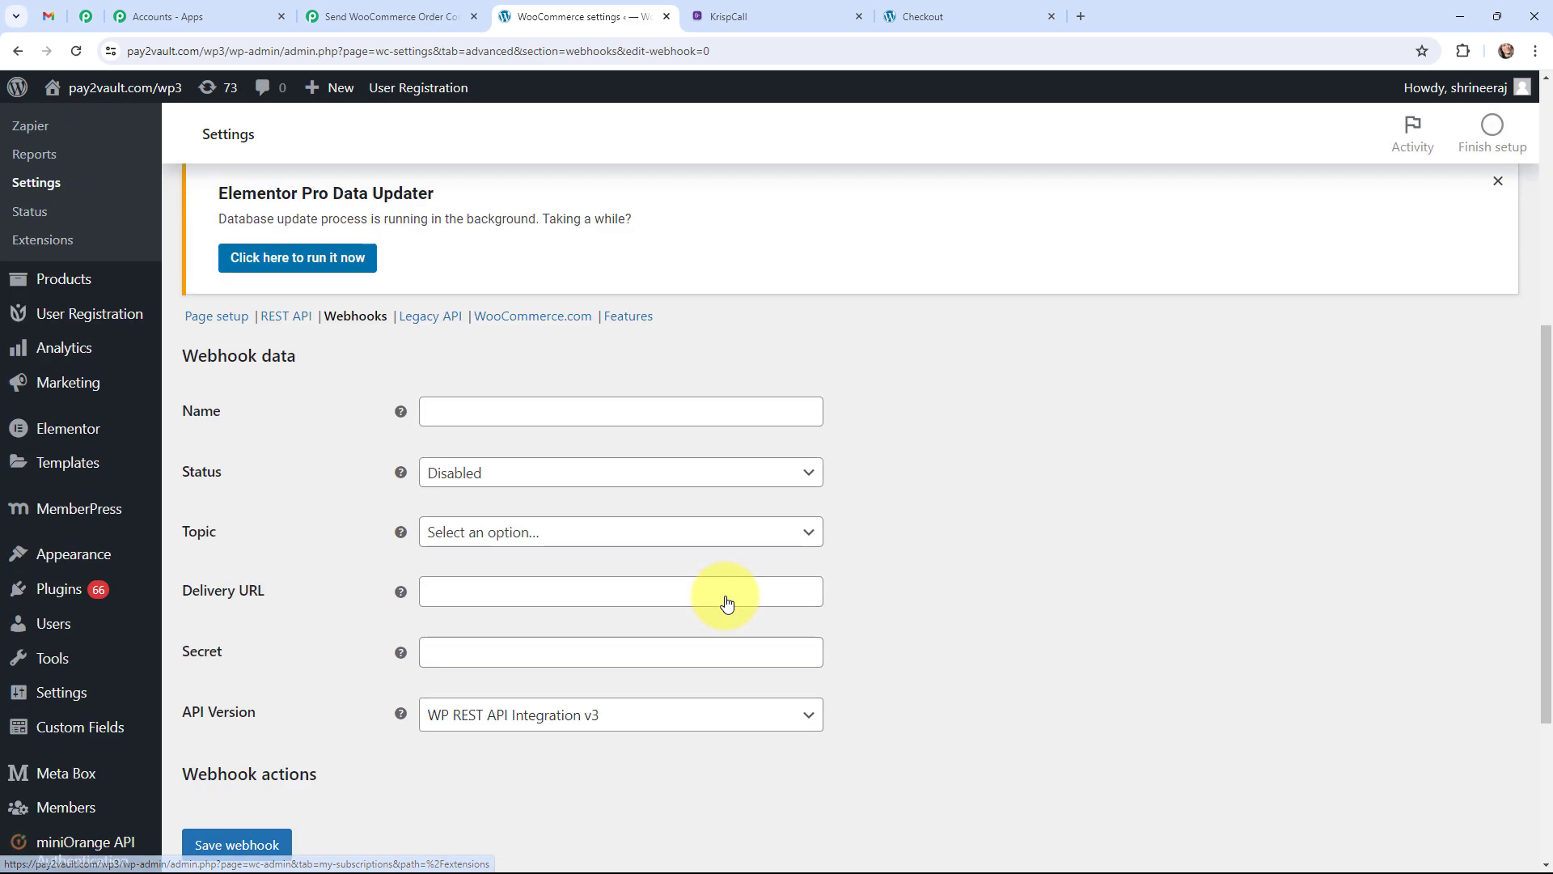
Name the webhook 'WooCommerce Order', status Active, topic Order created.
{"action": "left_click", "coordinate": [599, 401]}
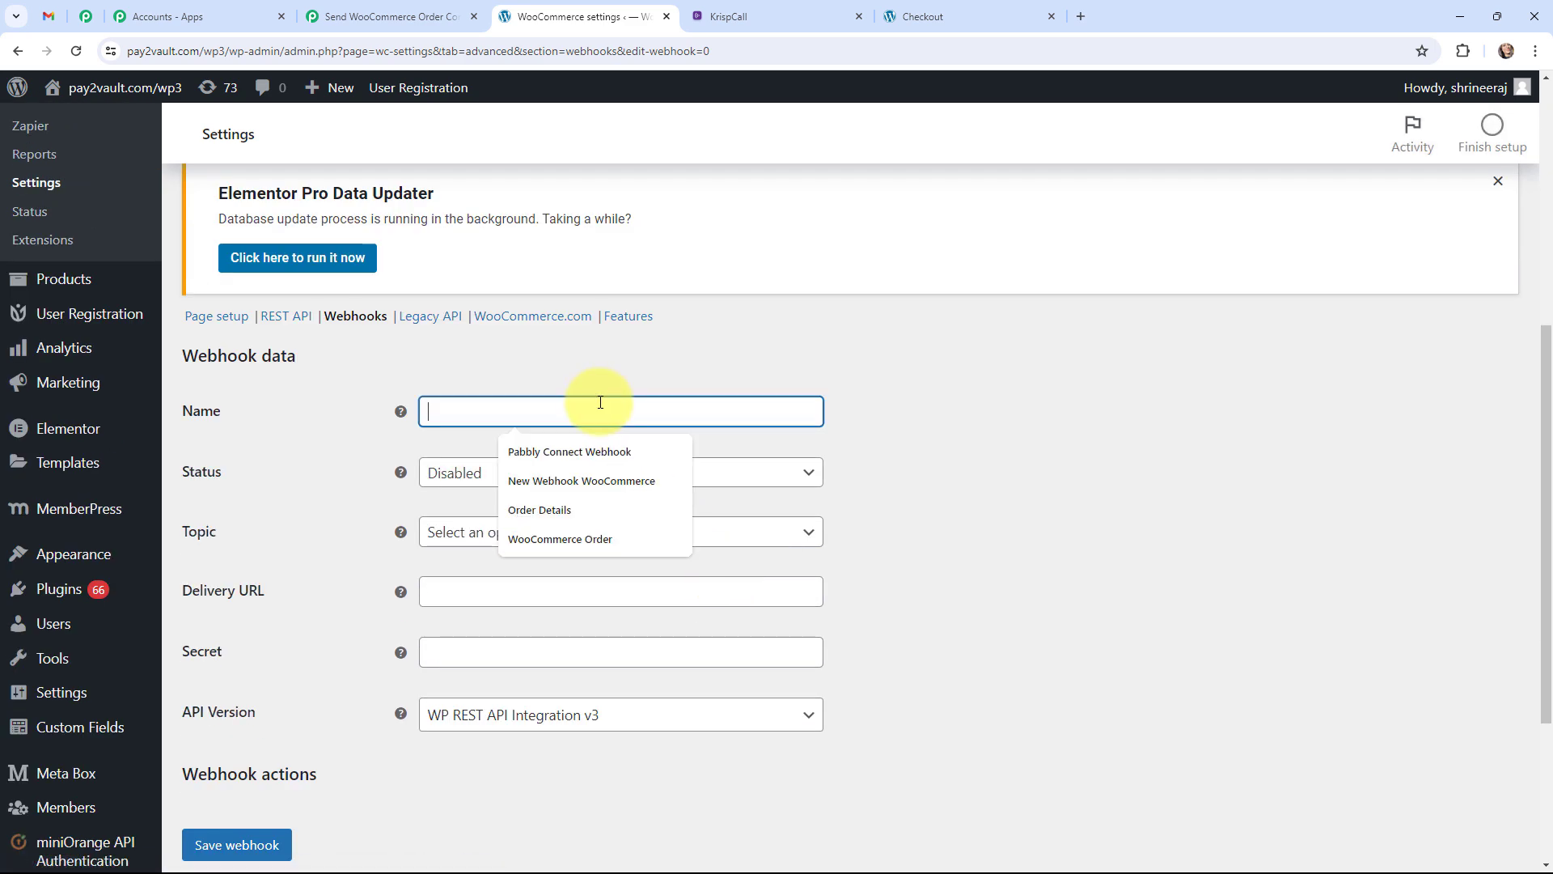
{"action": "left_click", "coordinate": [585, 539]}
{"action": "left_click", "coordinate": [526, 478]}
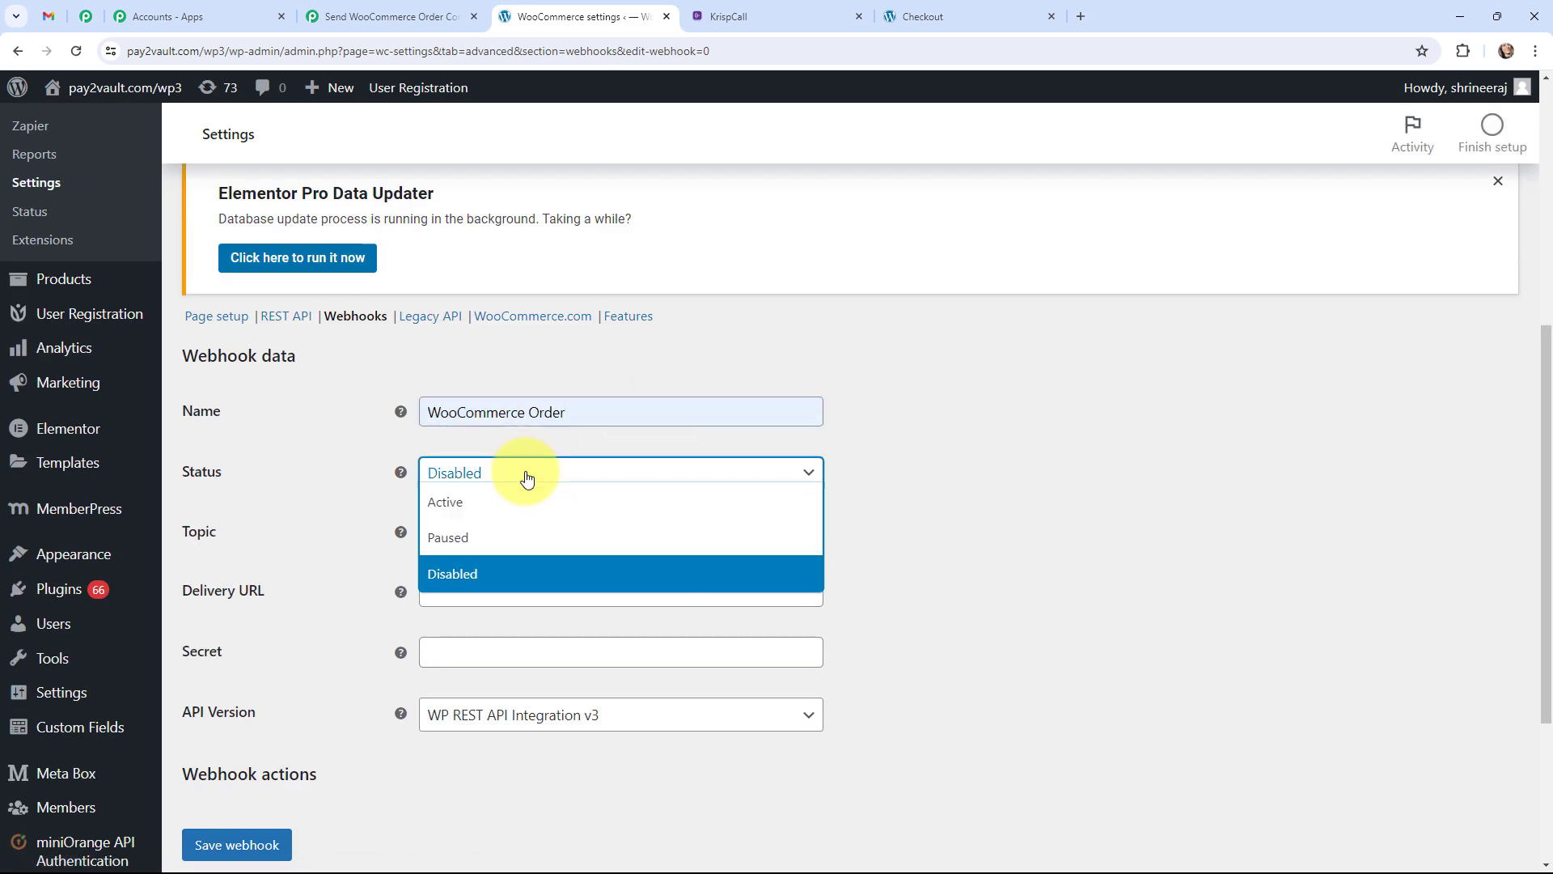
{"action": "left_click", "coordinate": [521, 498]}
{"action": "left_click", "coordinate": [524, 536]}
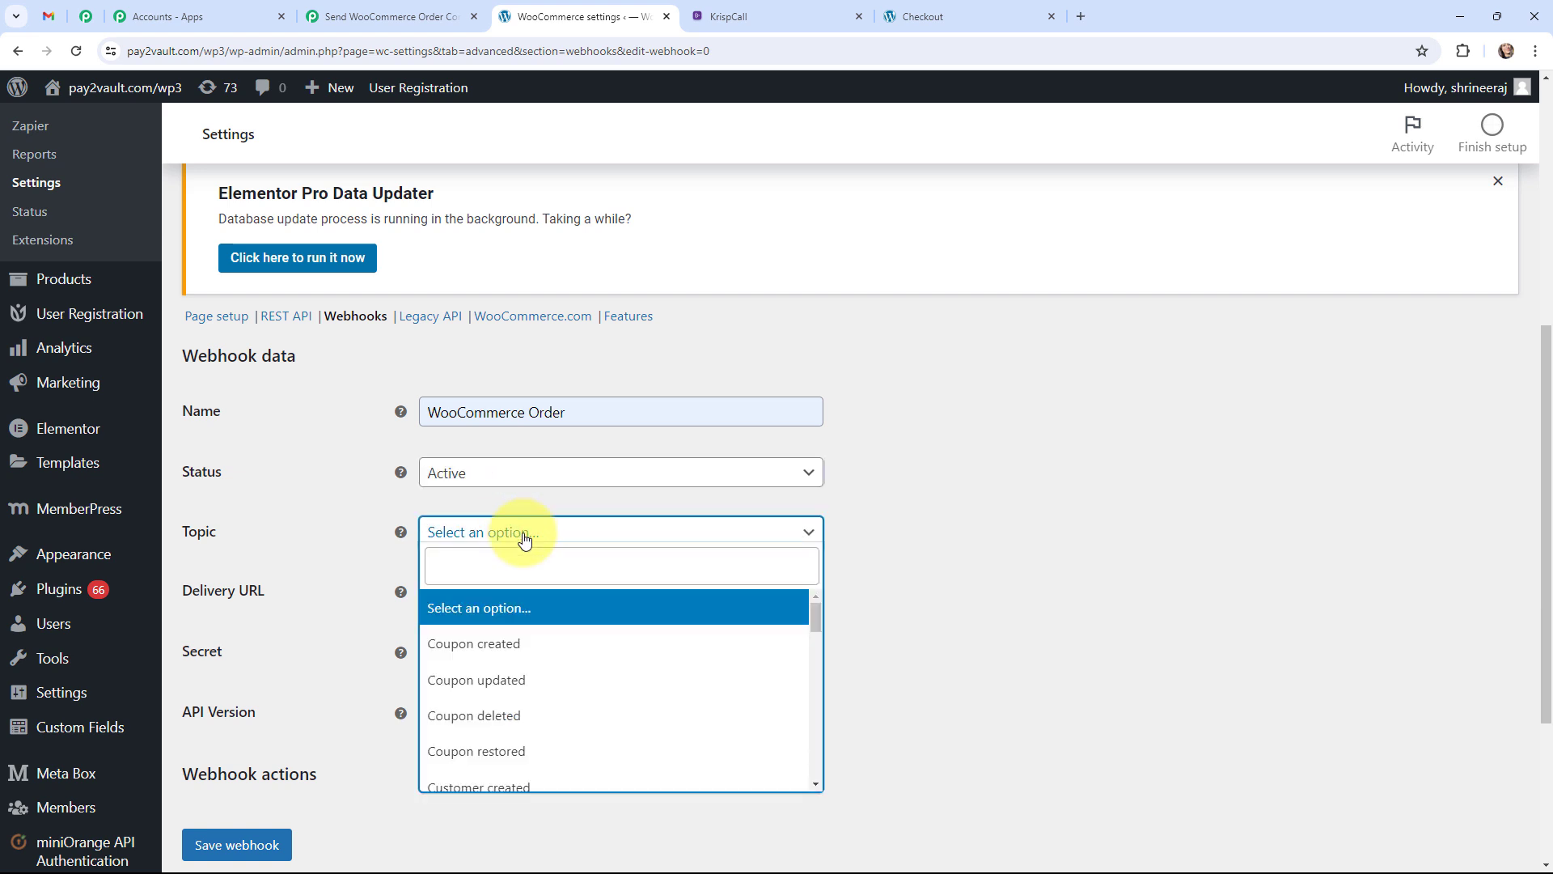
{"action": "scroll", "coordinate": [520, 655], "scroll_direction": "down", "scroll_amount": 2}
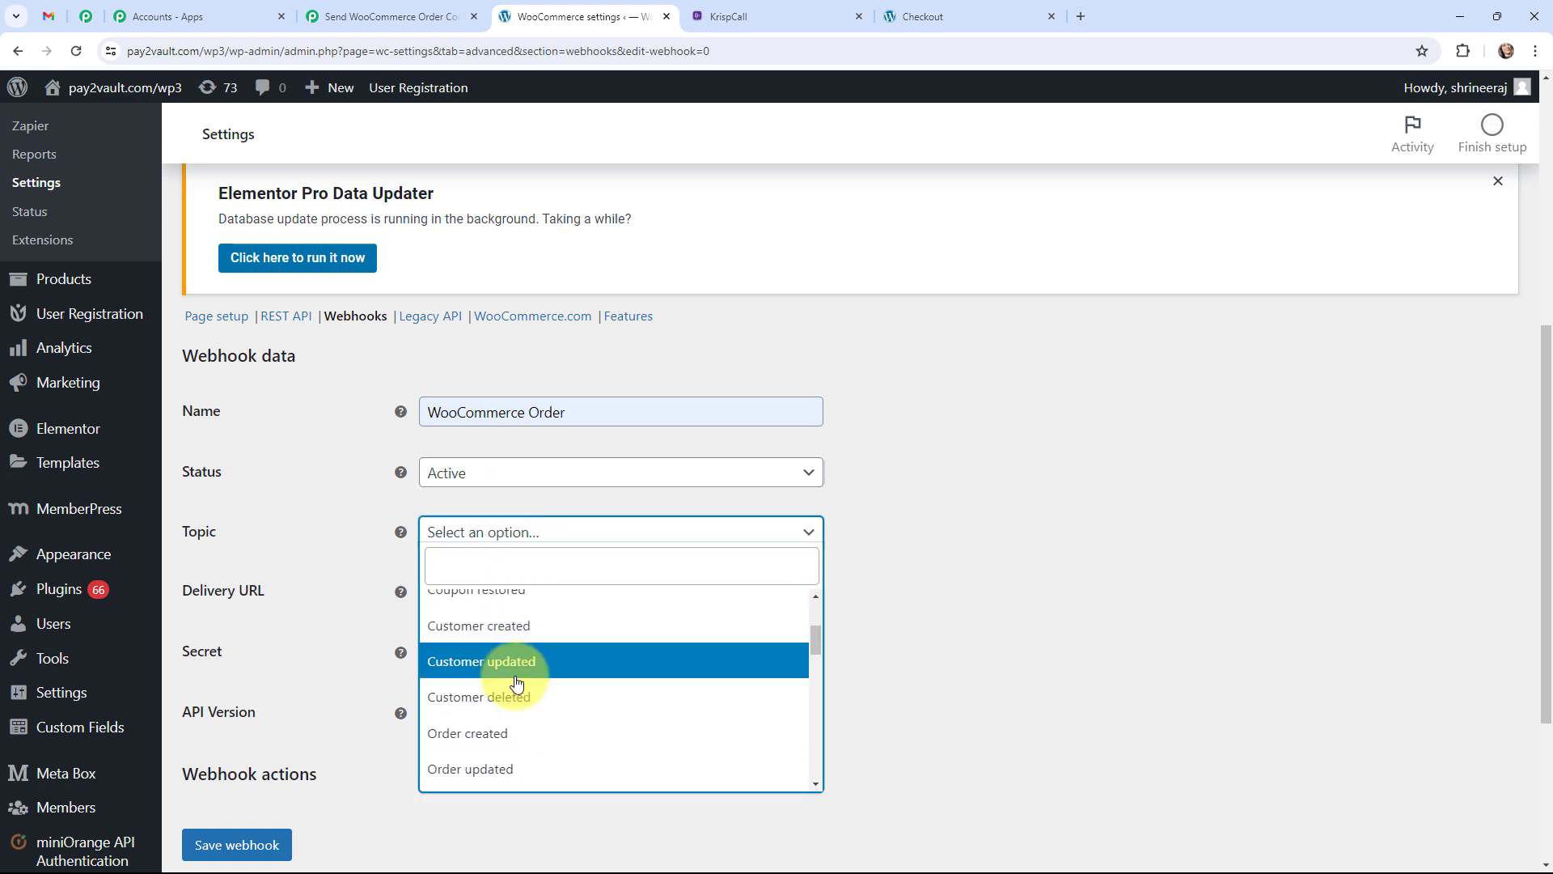
{"action": "left_click", "coordinate": [502, 733]}
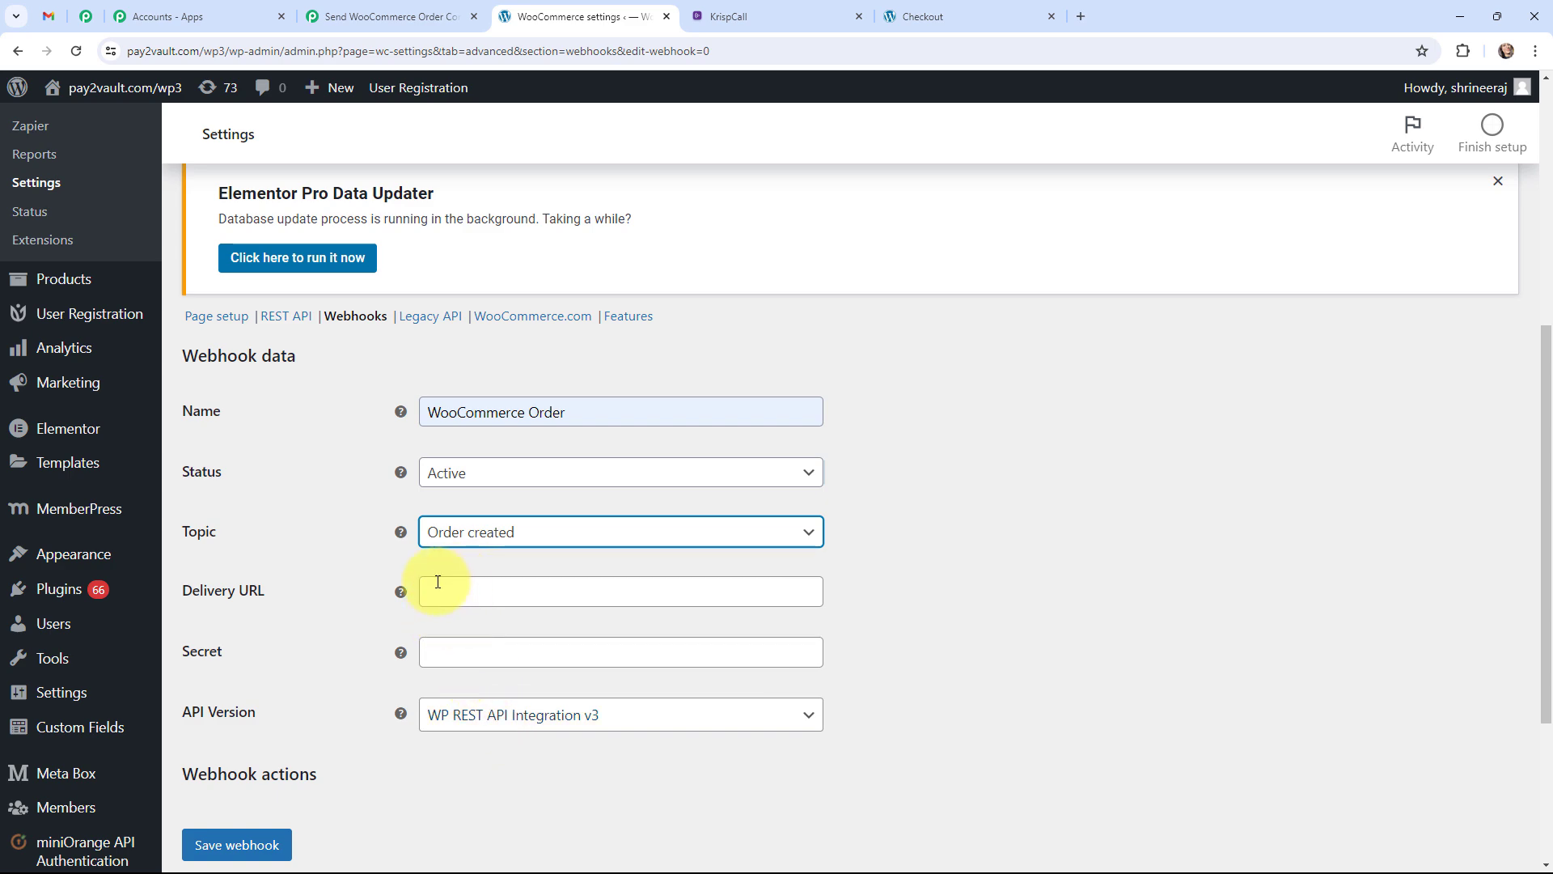
Paste the copied Pabbly webhook URL as the Delivery URL and save the webhook.
{"action": "left_click", "coordinate": [365, 14]}
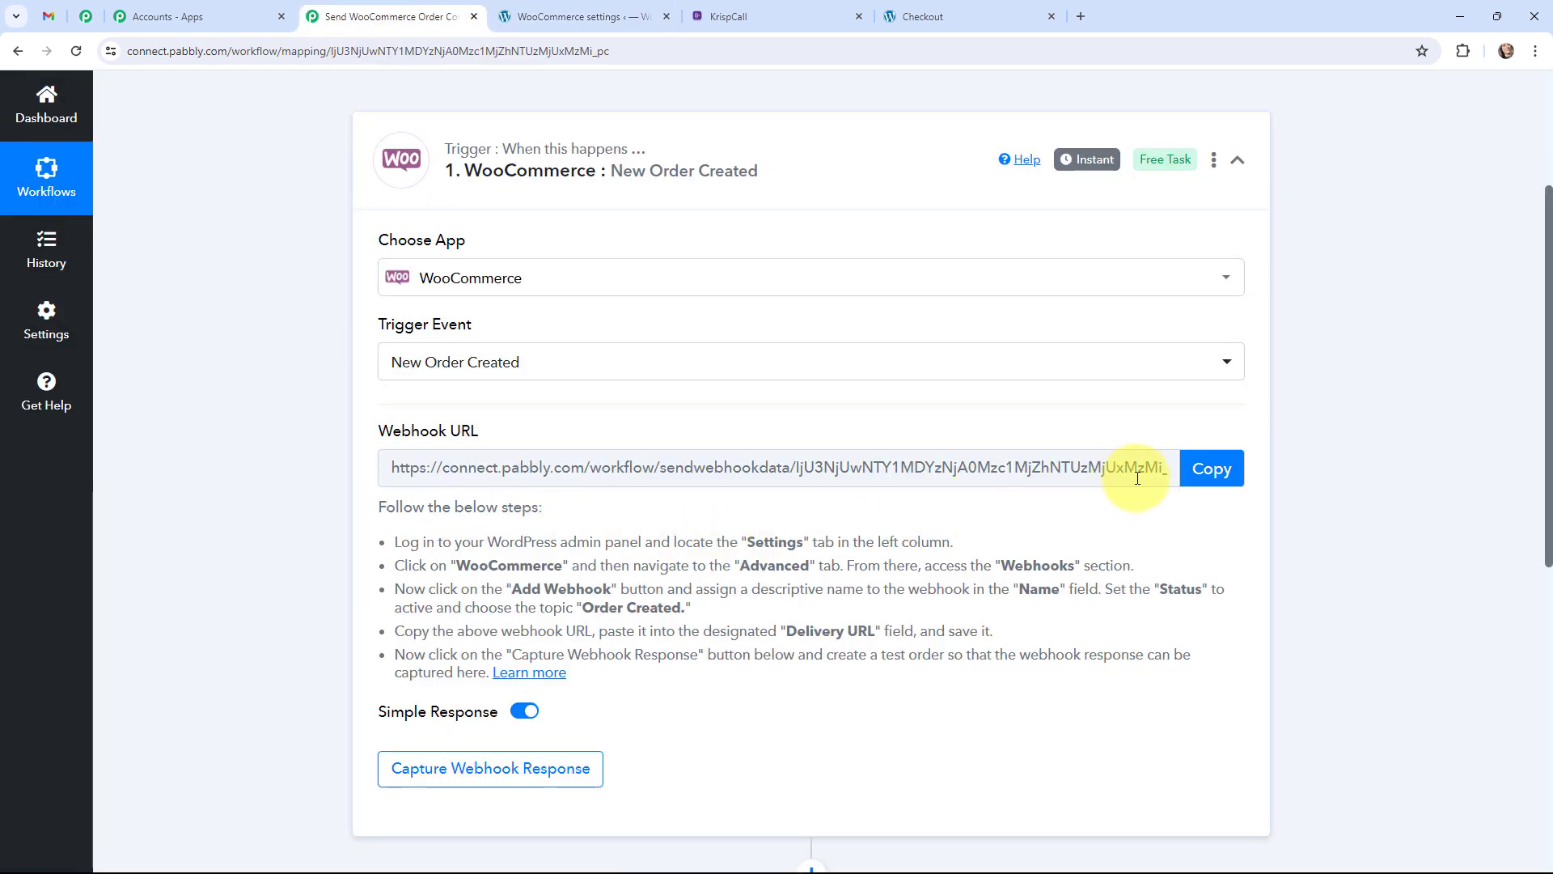
{"action": "left_click", "coordinate": [1212, 469]}
{"action": "left_click", "coordinate": [520, 8]}
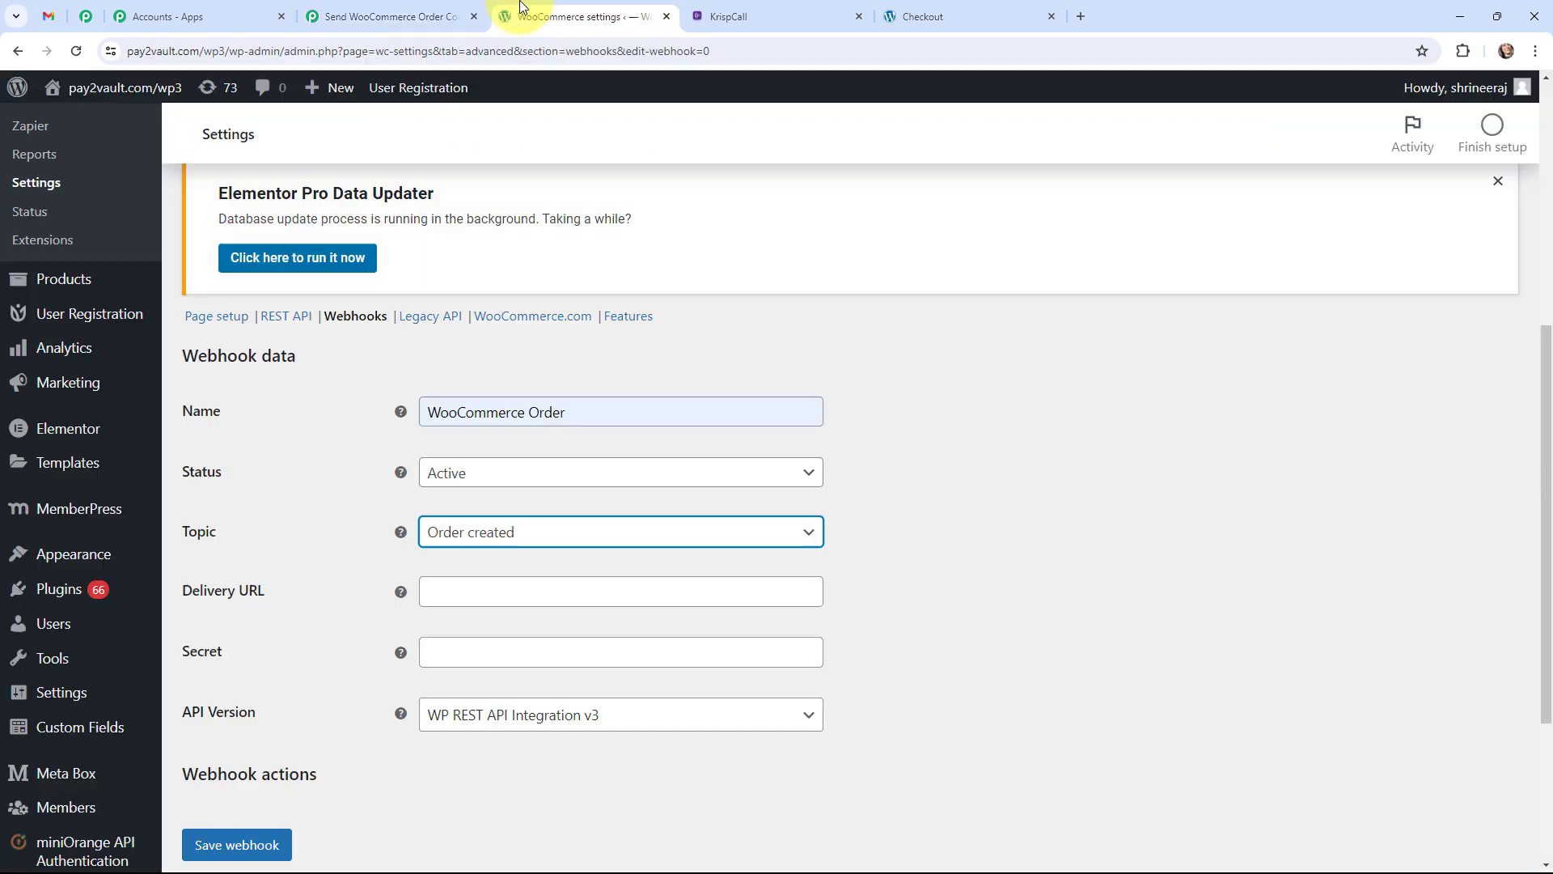
{"action": "left_click", "coordinate": [498, 596]}
{"action": "key", "text": "ctrl+v"}
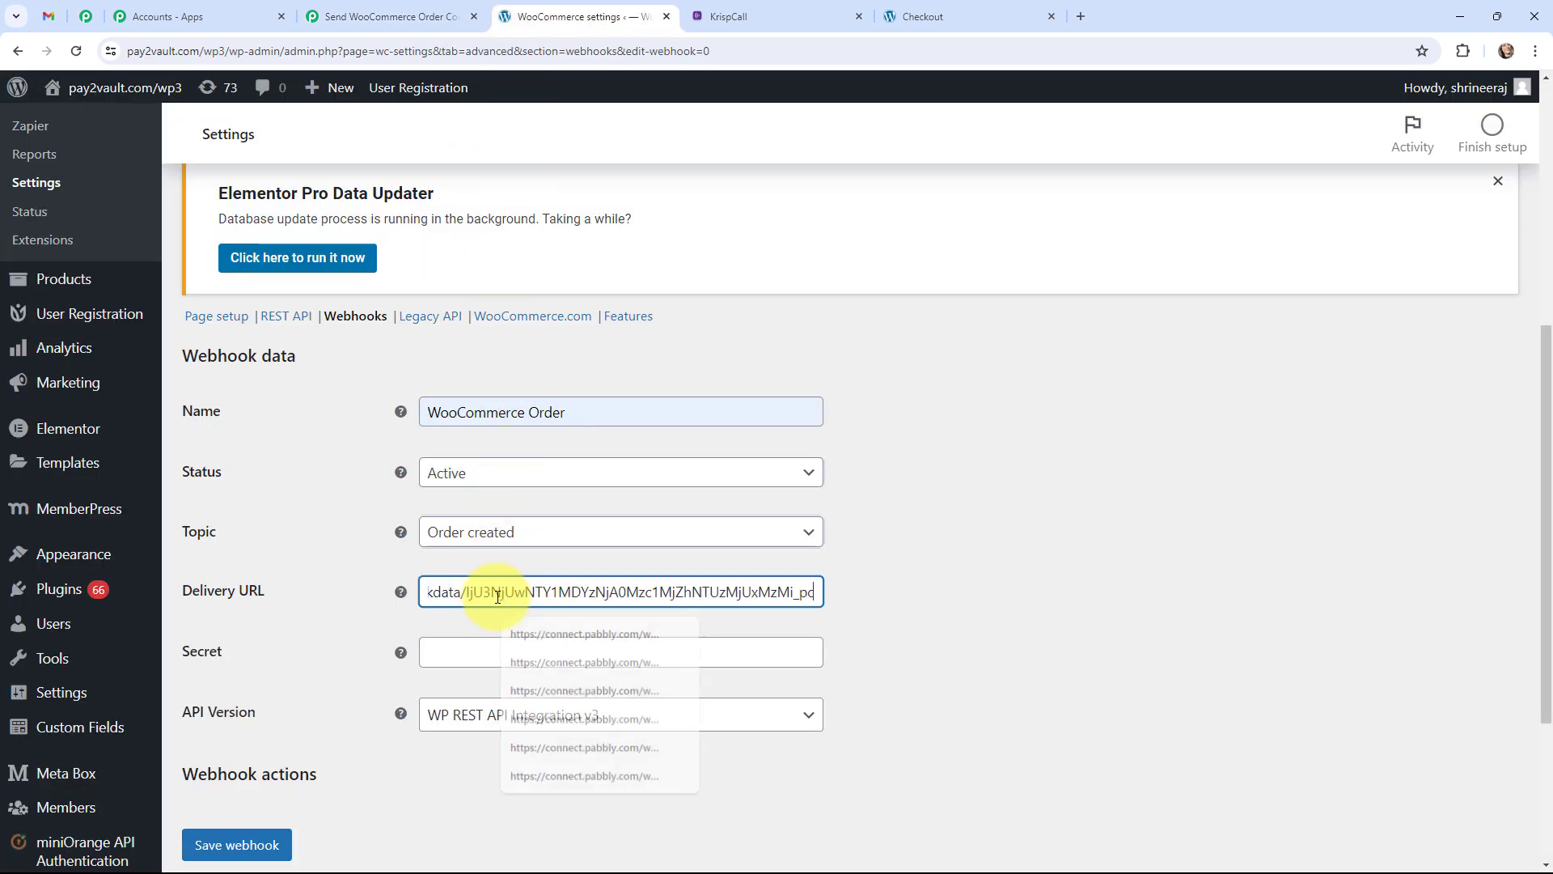
{"action": "left_click", "coordinate": [217, 846]}
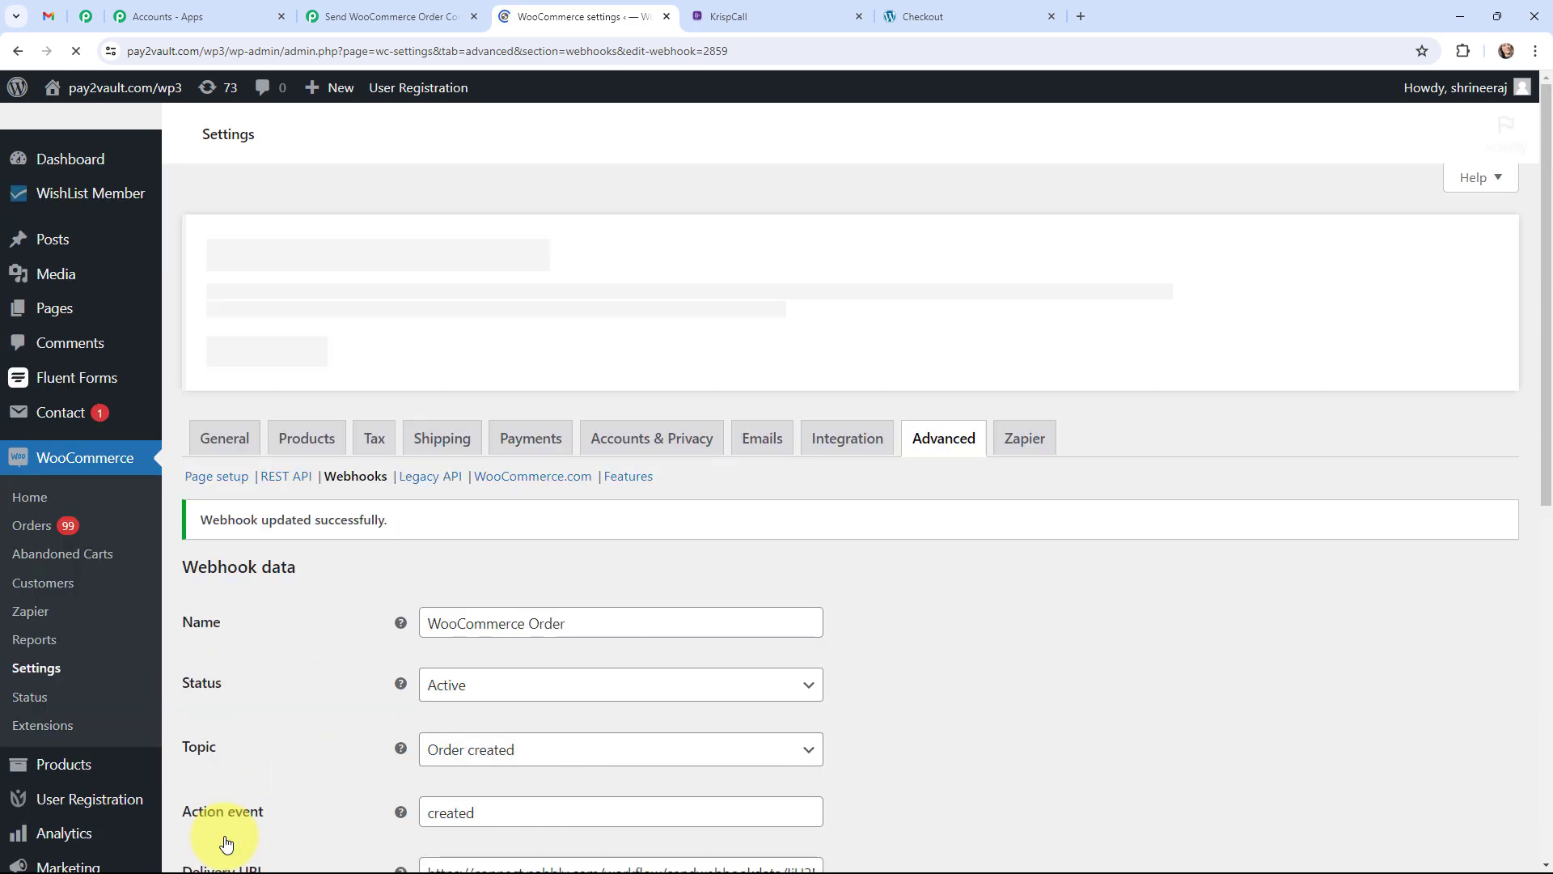
{"action": "scroll", "coordinate": [306, 759], "scroll_direction": "down", "scroll_amount": 2}
{"action": "scroll", "coordinate": [306, 759], "scroll_direction": "down", "scroll_amount": 3}
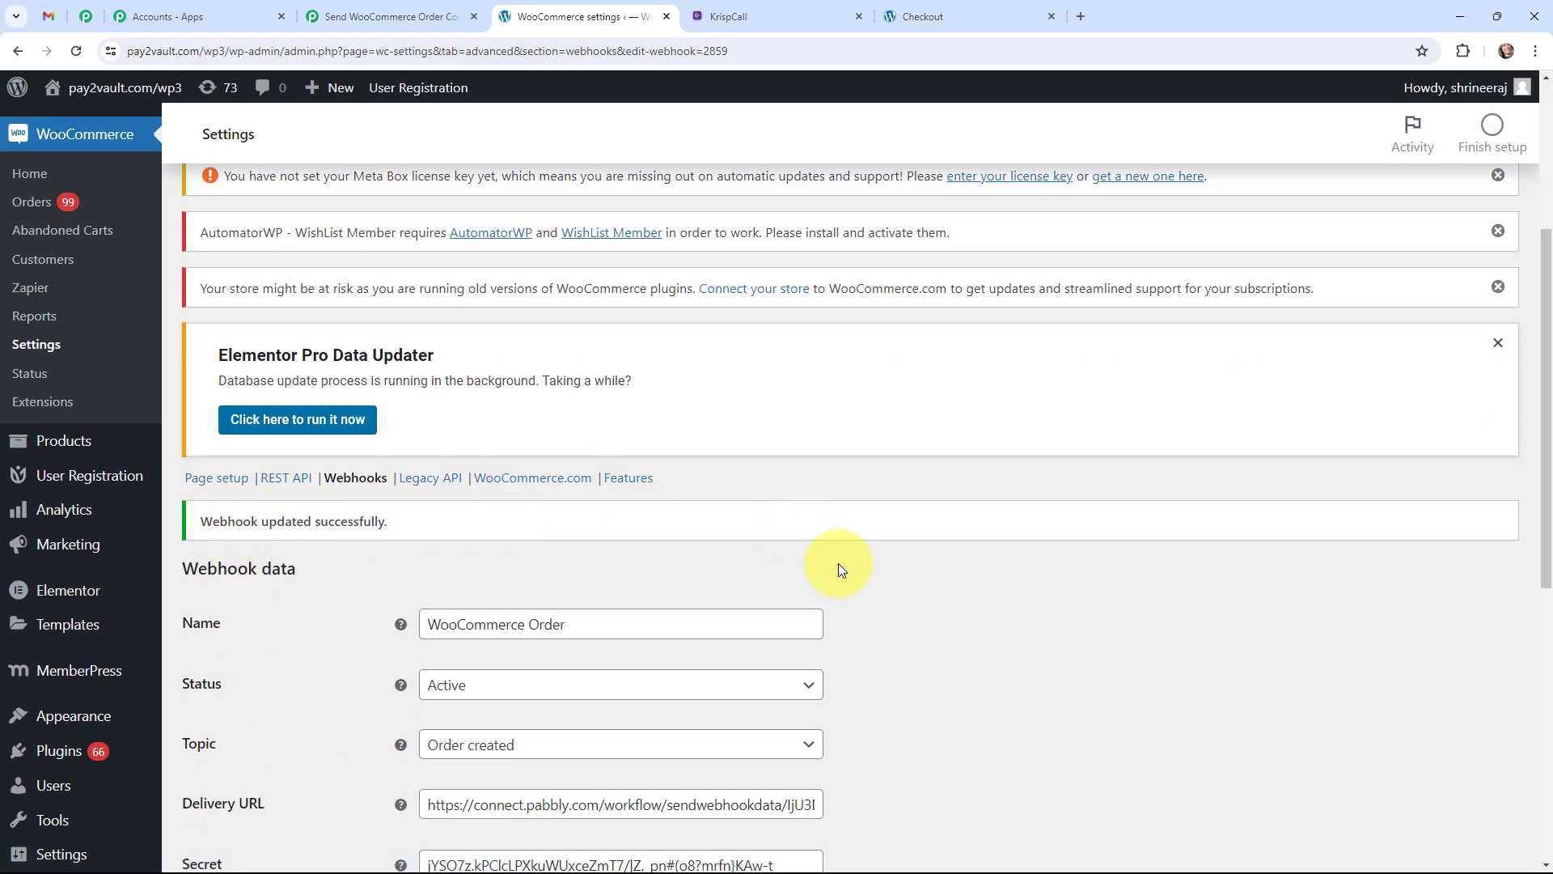
{"action": "scroll", "coordinate": [838, 563], "scroll_direction": "down", "scroll_amount": 2}
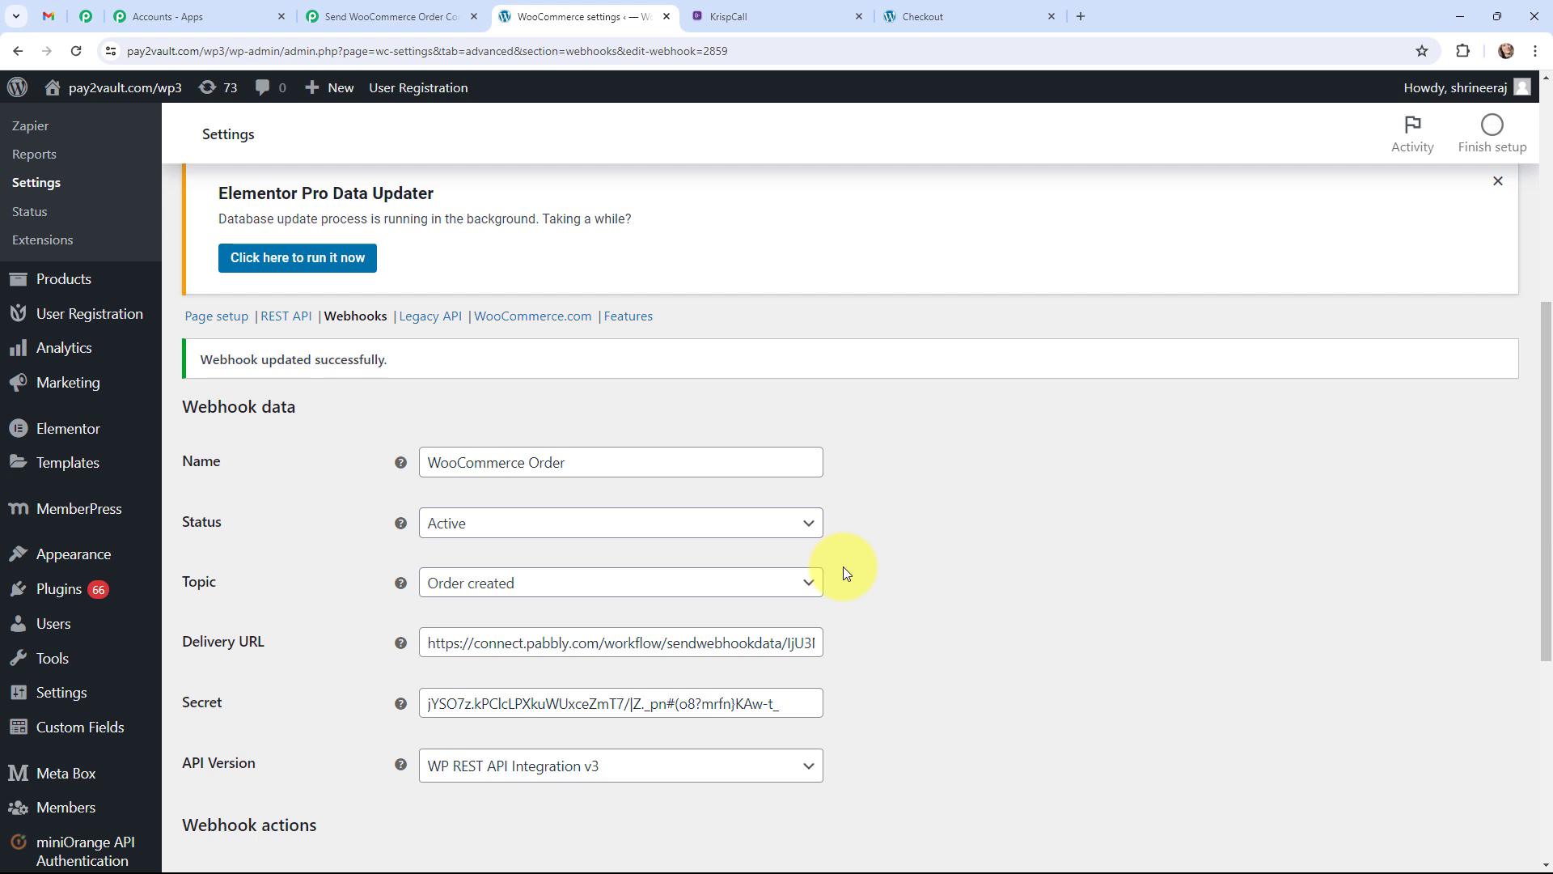
Re-capture the WooCommerce trigger's webhook response in Pabbly, confirming with Yes.
{"action": "left_click", "coordinate": [397, 15]}
{"action": "scroll", "coordinate": [321, 343], "scroll_direction": "down", "scroll_amount": 3}
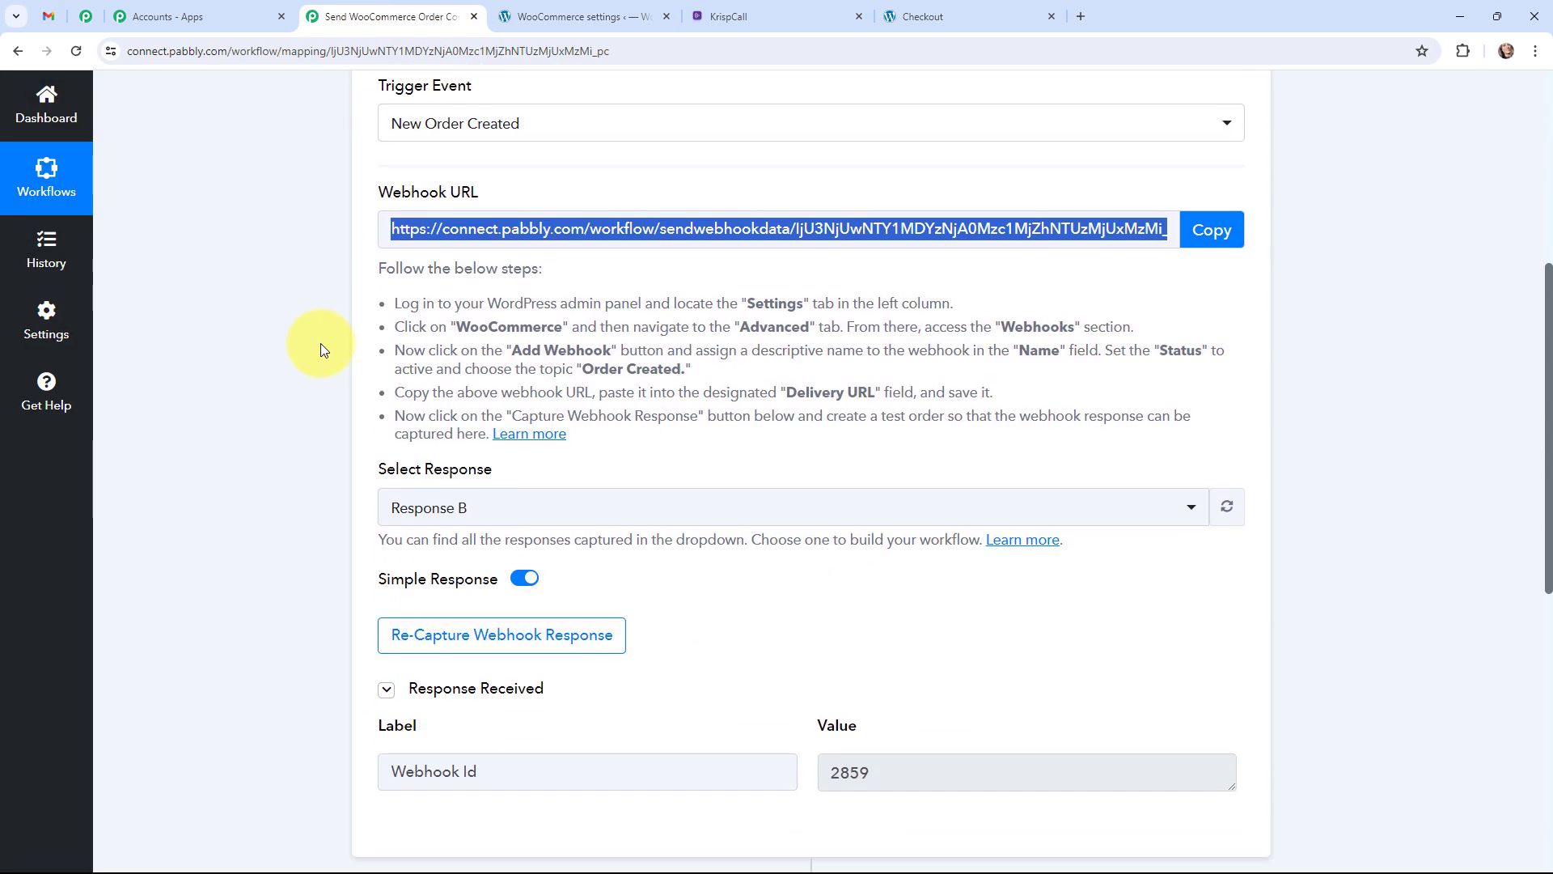
{"action": "scroll", "coordinate": [320, 343], "scroll_direction": "down", "scroll_amount": 2}
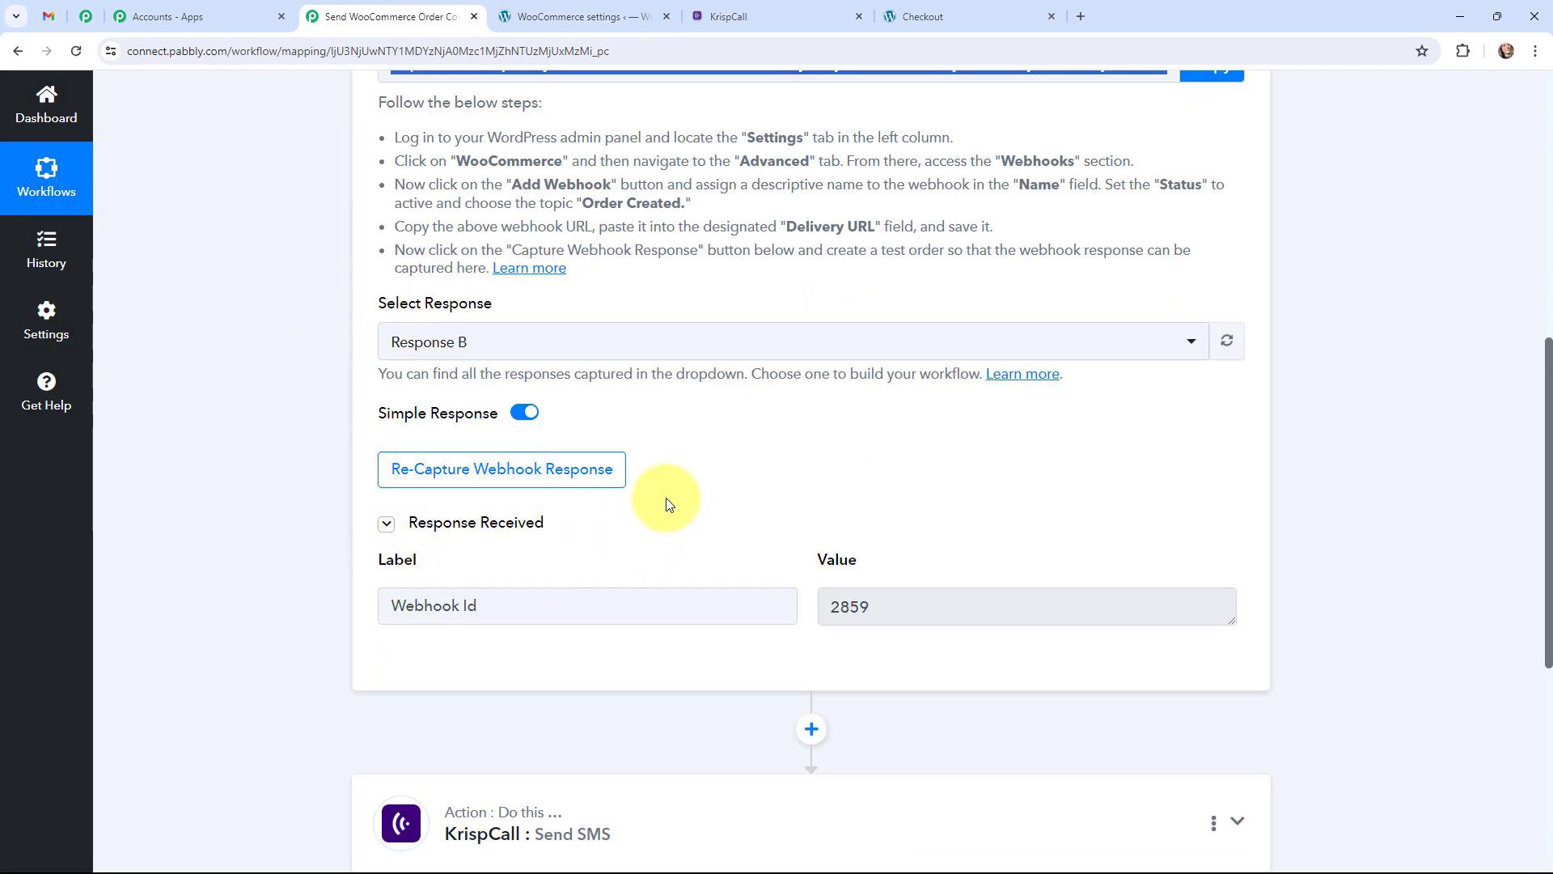
{"action": "left_click", "coordinate": [483, 475]}
{"action": "left_click", "coordinate": [702, 585]}
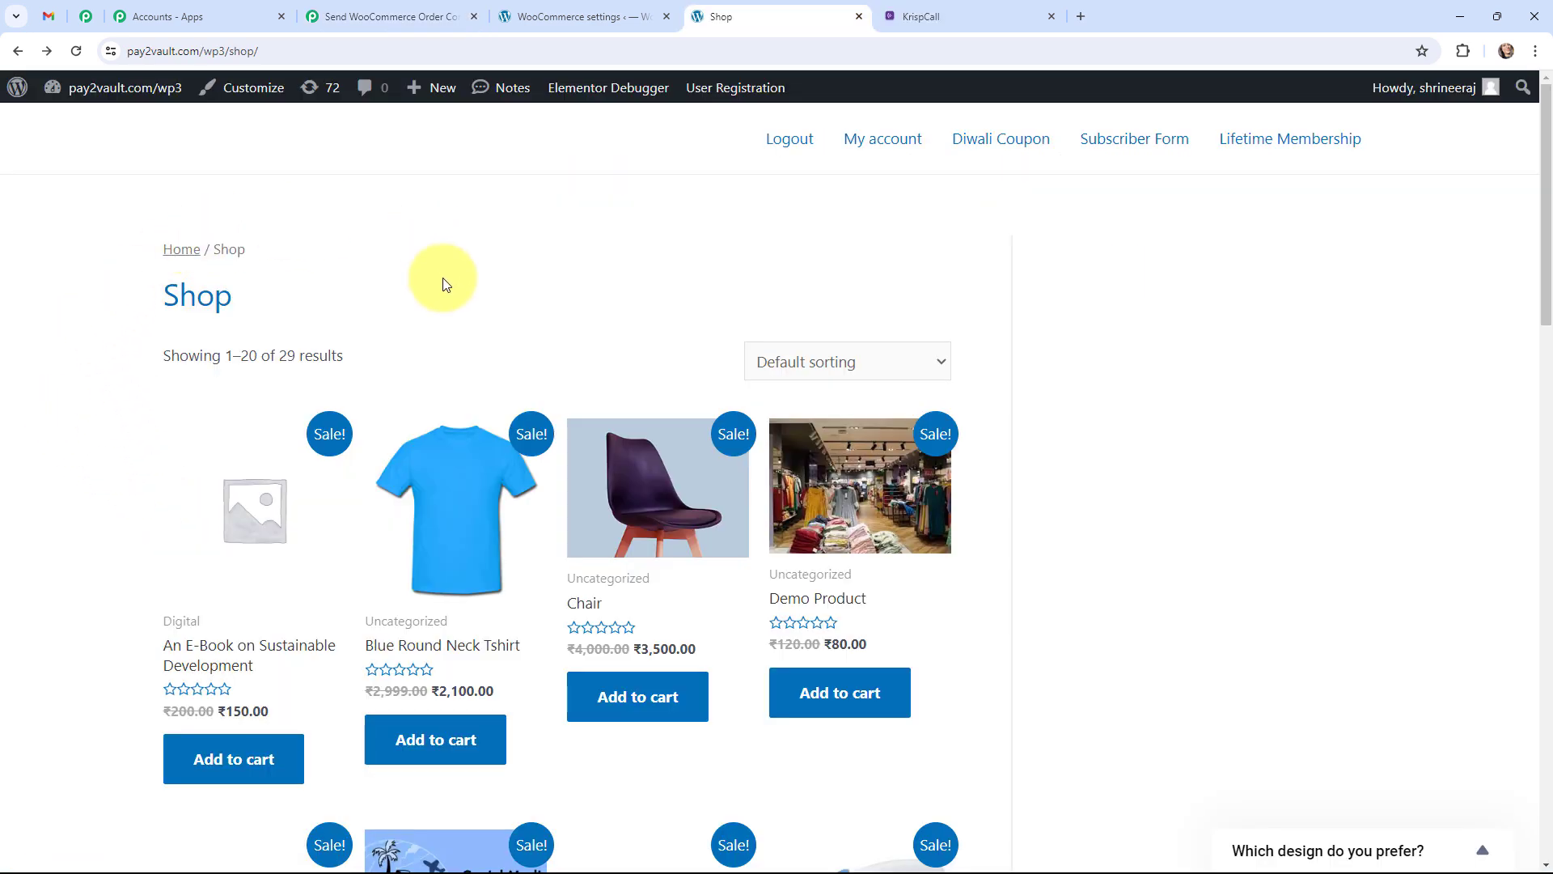
Add the Blue Round Neck Tshirt to the cart and reach checkout showing a ₹2,100.00 total.
{"action": "left_click", "coordinate": [445, 501]}
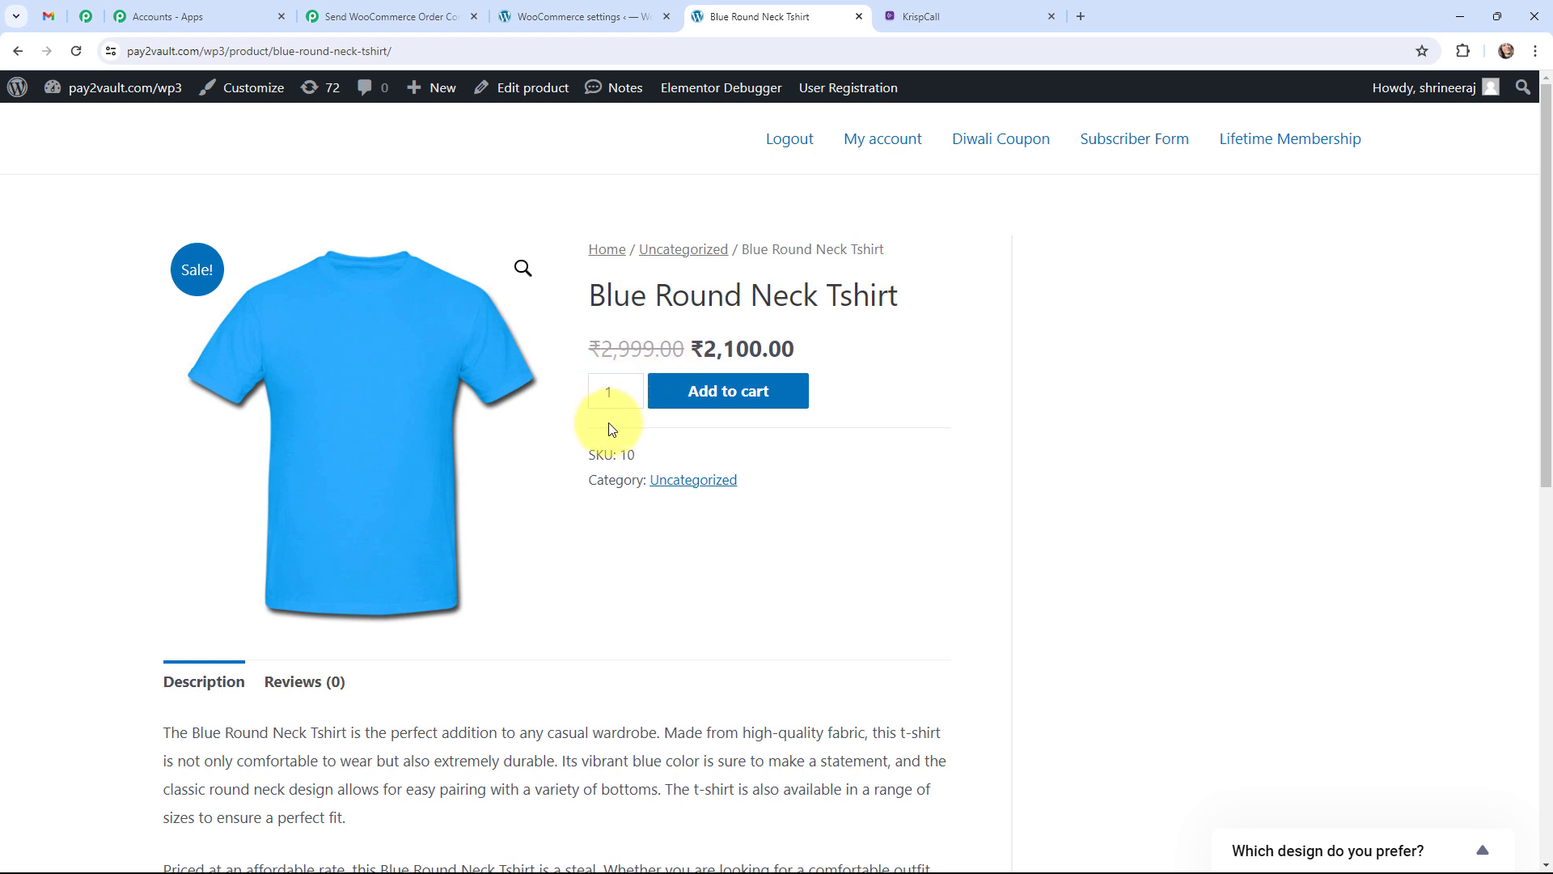
{"action": "left_click", "coordinate": [720, 403]}
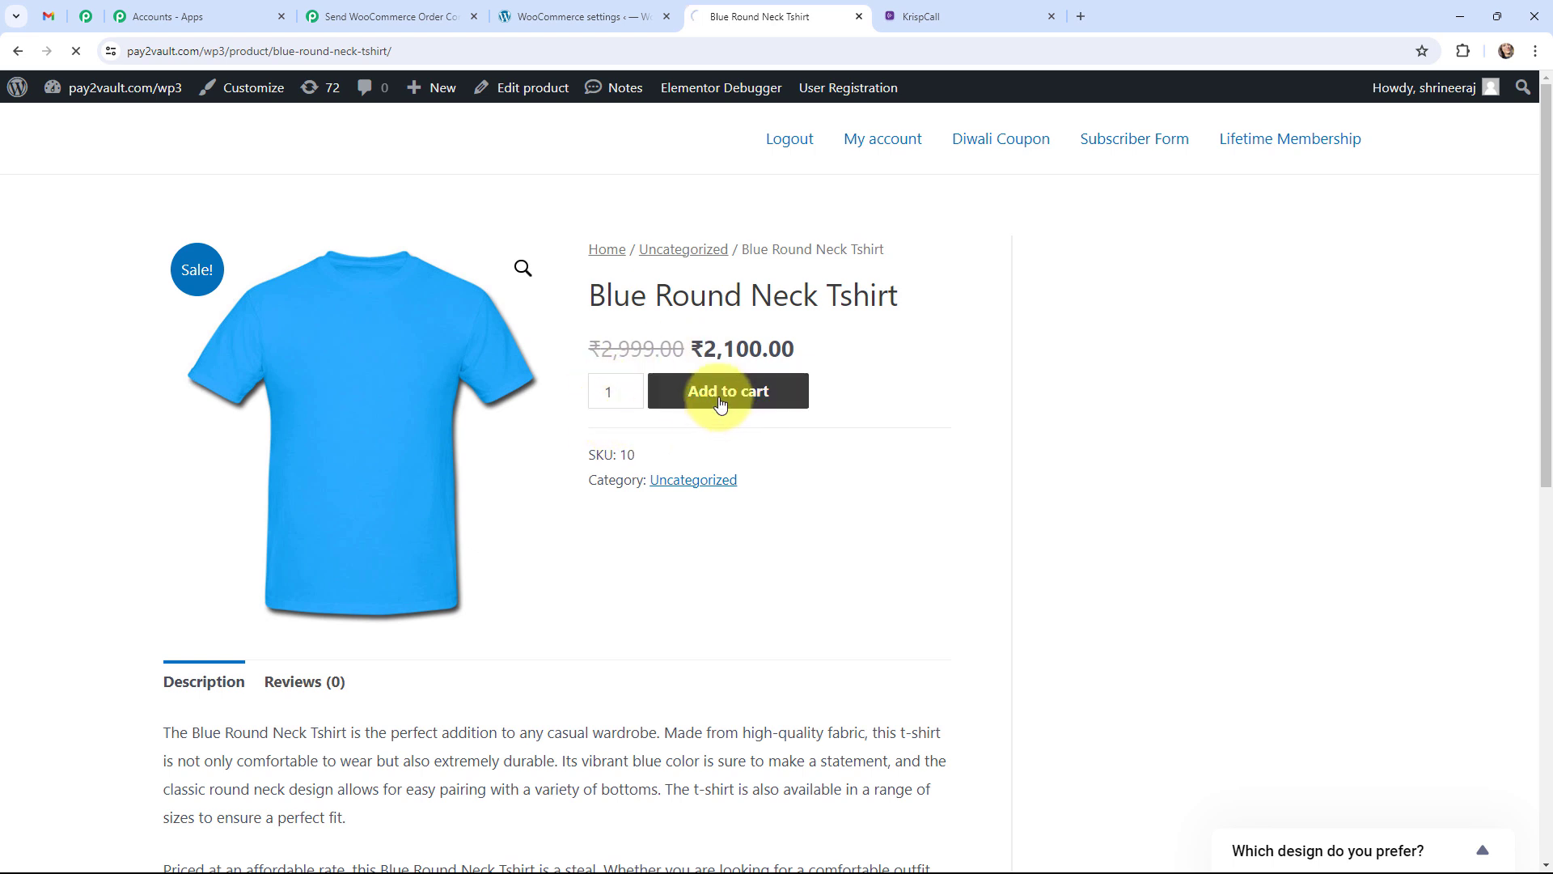
{"action": "scroll", "coordinate": [487, 571], "scroll_direction": "down", "scroll_amount": 4}
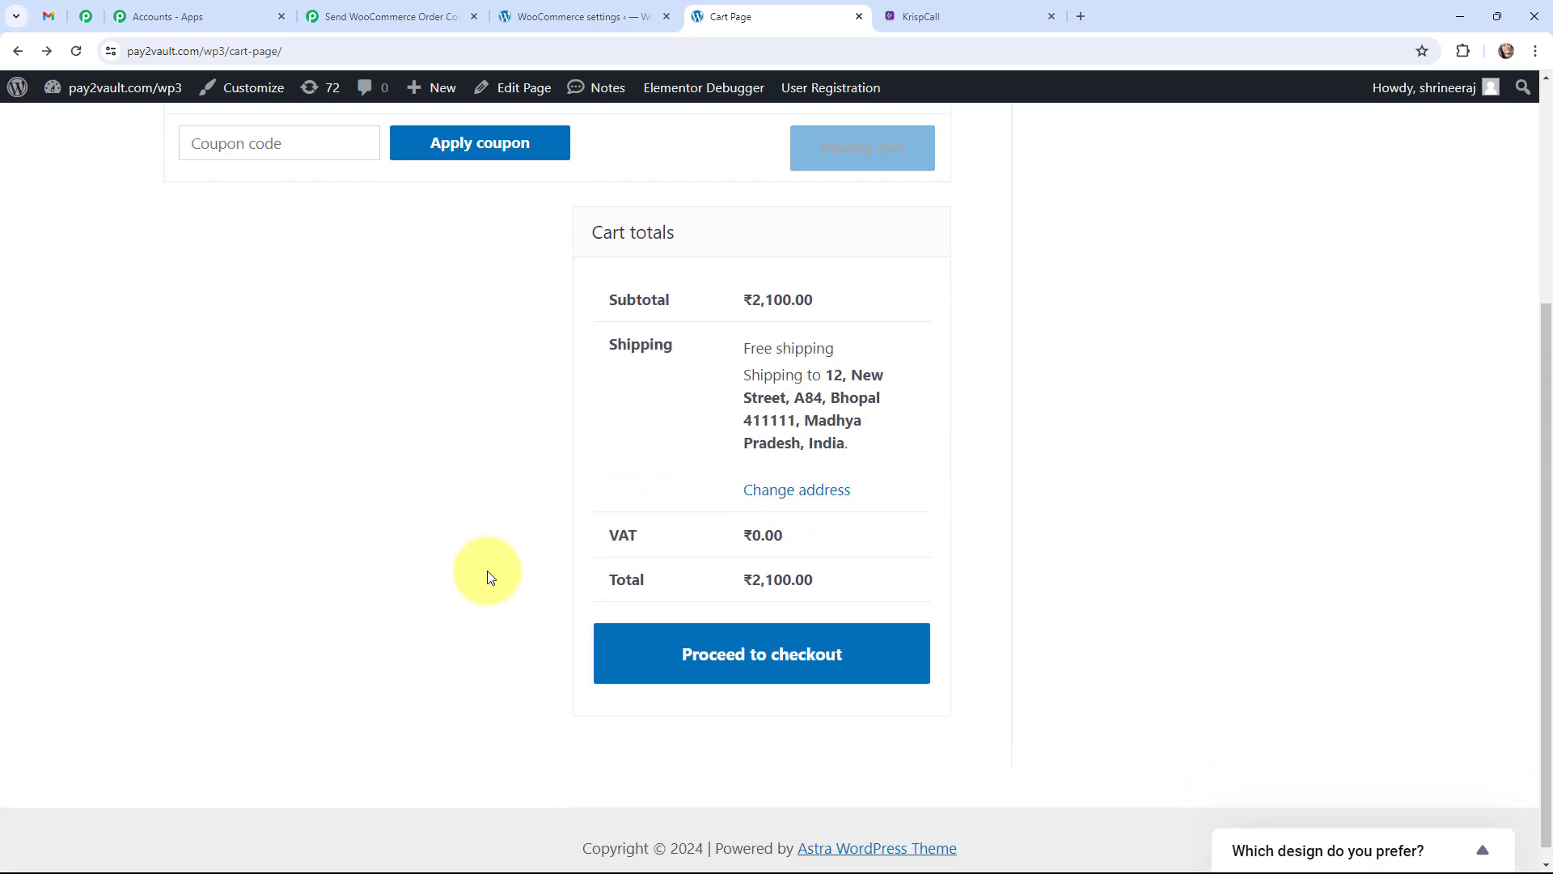
{"action": "left_click", "coordinate": [749, 656]}
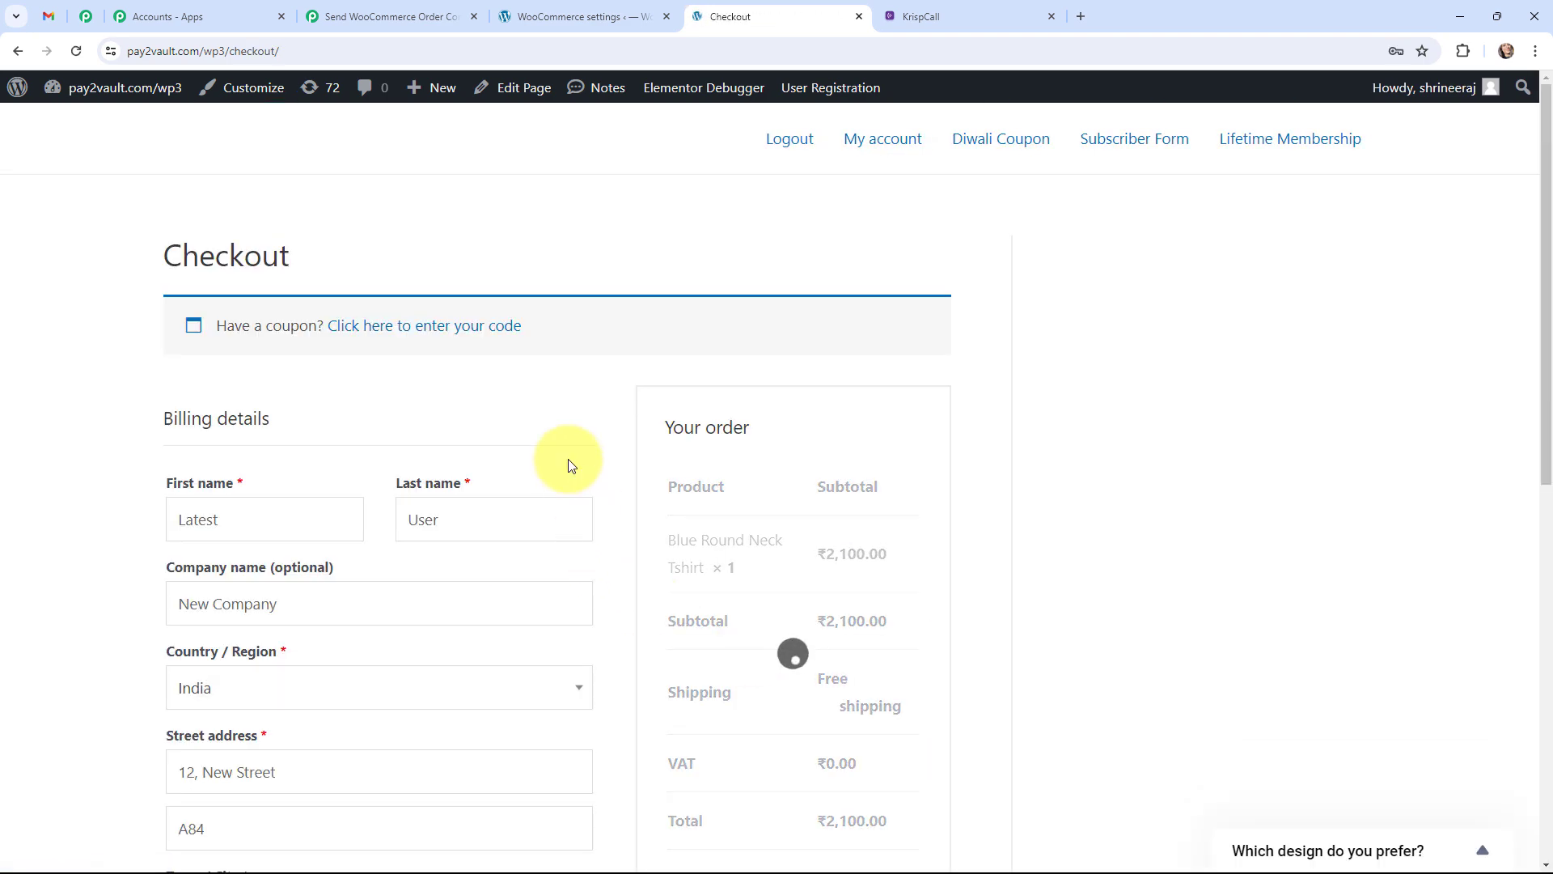
{"action": "scroll", "coordinate": [599, 496], "scroll_direction": "down", "scroll_amount": 3}
{"action": "scroll", "coordinate": [603, 497], "scroll_direction": "down", "scroll_amount": 5}
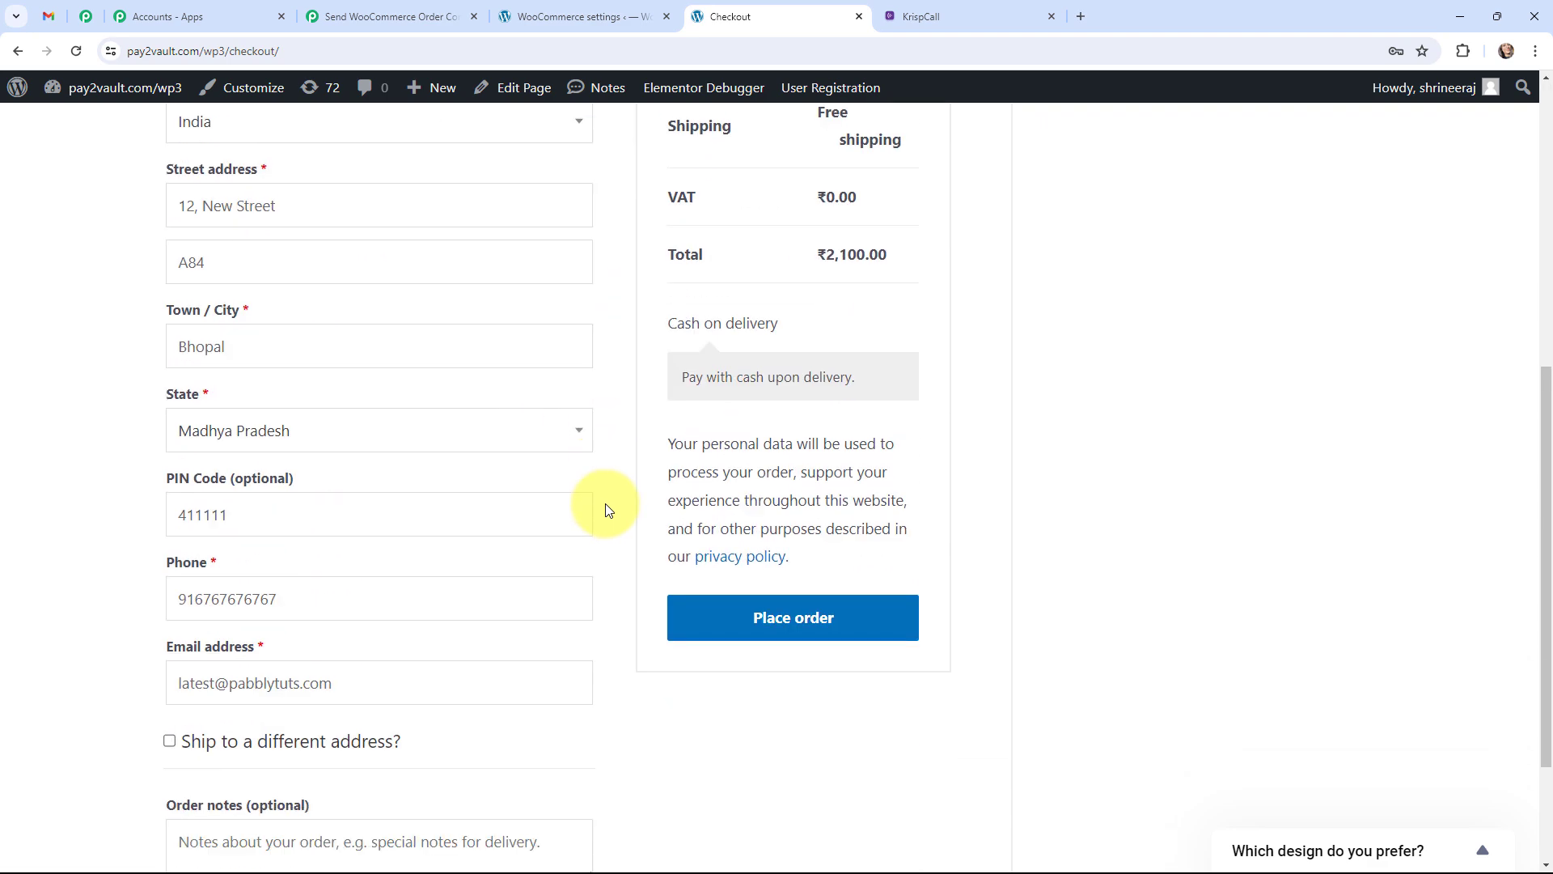
{"action": "scroll", "coordinate": [608, 510], "scroll_direction": "up", "scroll_amount": 1}
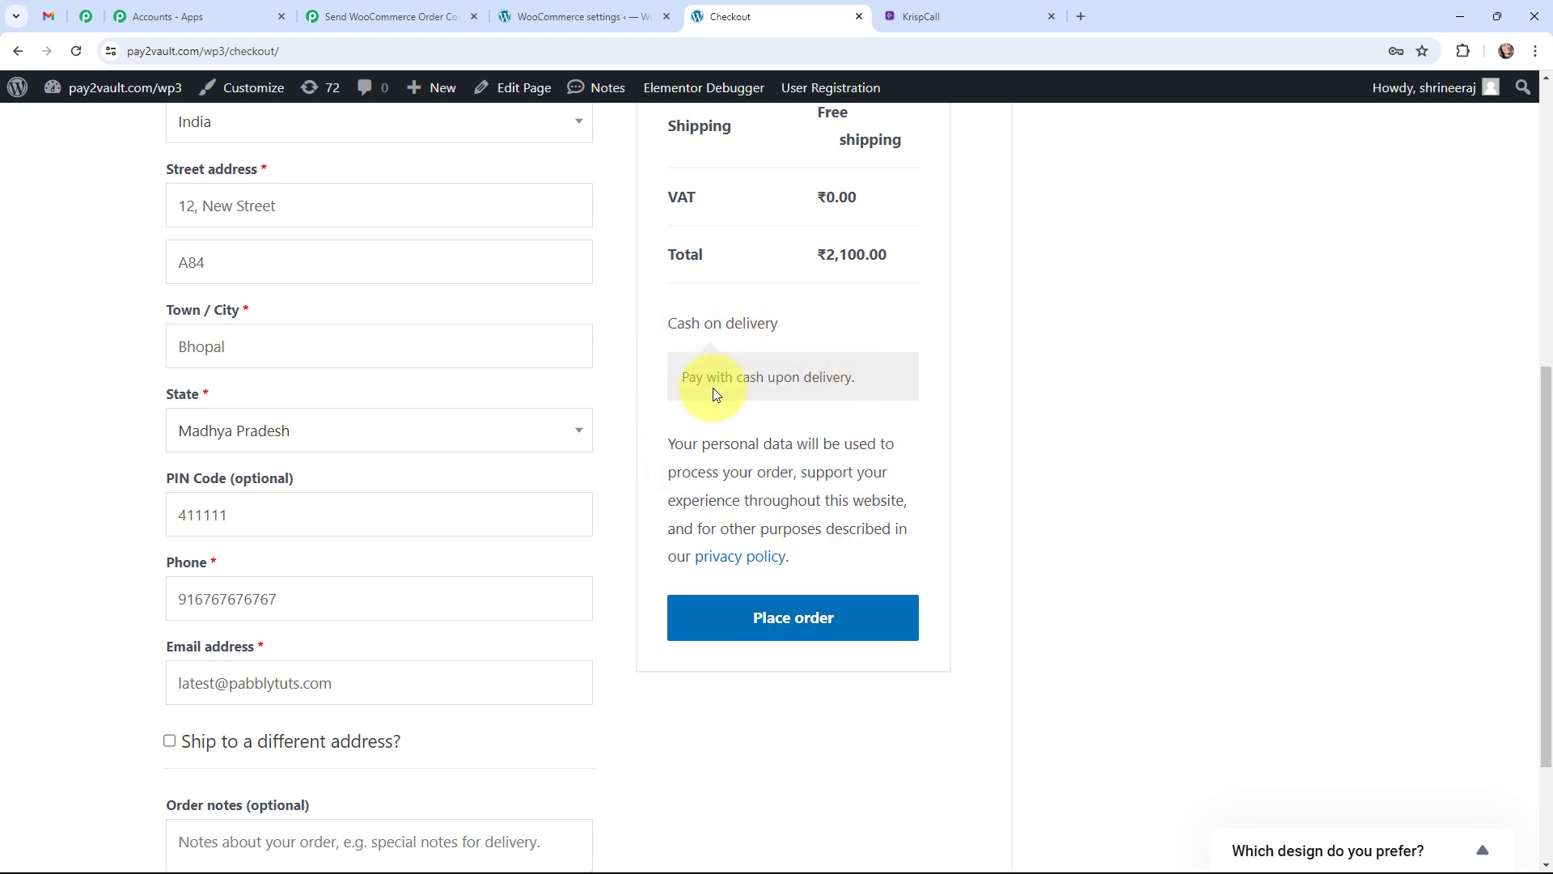
Place the ₹2,100.00 cash-on-delivery T-shirt order and check its captured data in Pabbly.
{"action": "left_click", "coordinate": [770, 619]}
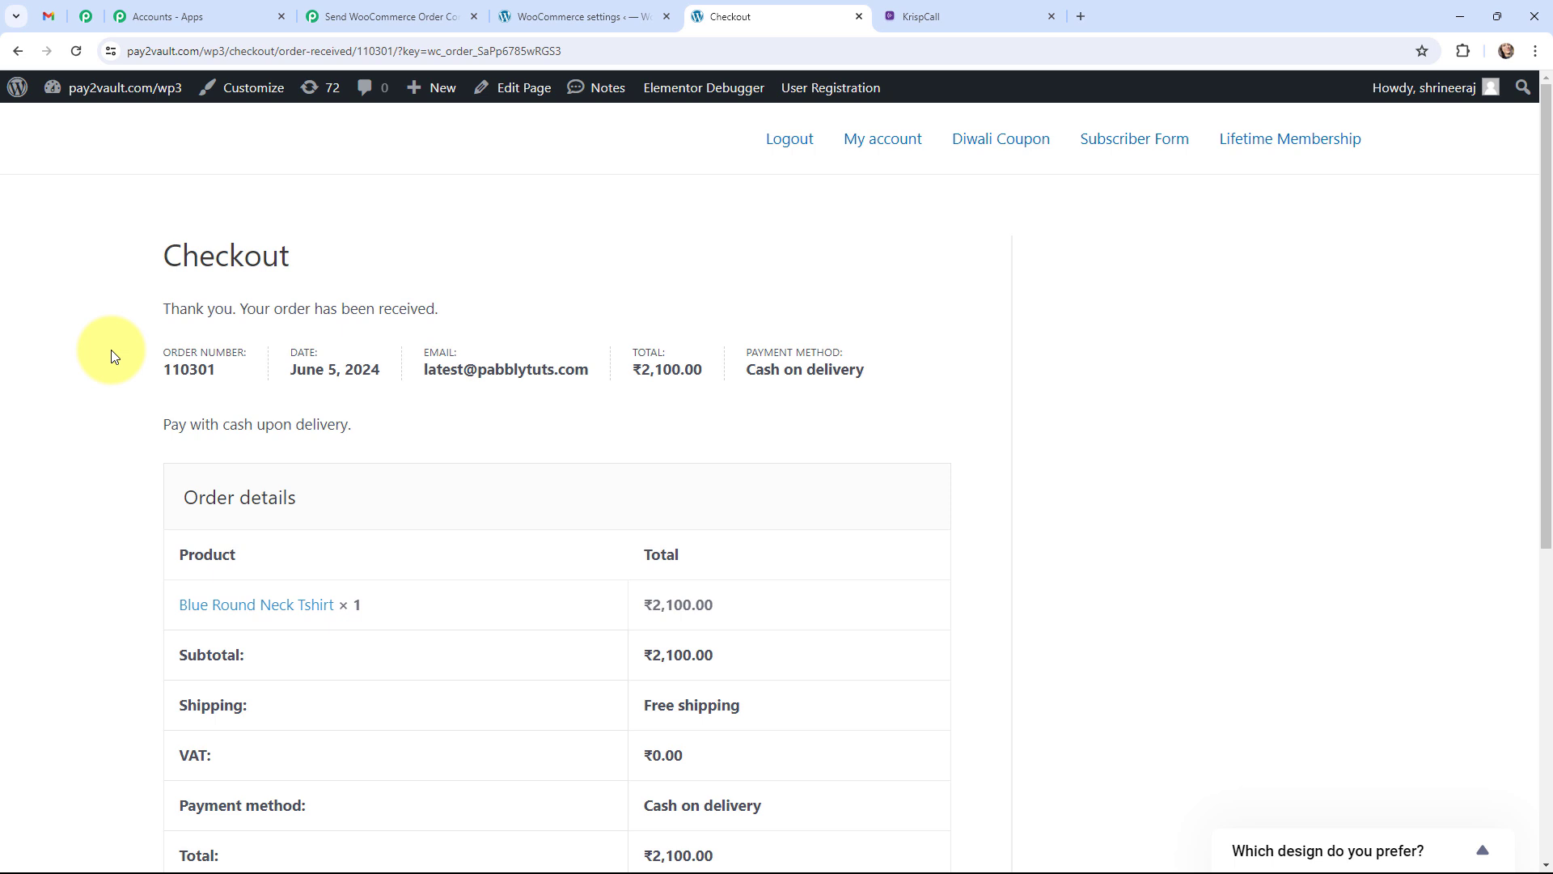
{"action": "scroll", "coordinate": [485, 526], "scroll_direction": "down", "scroll_amount": 2}
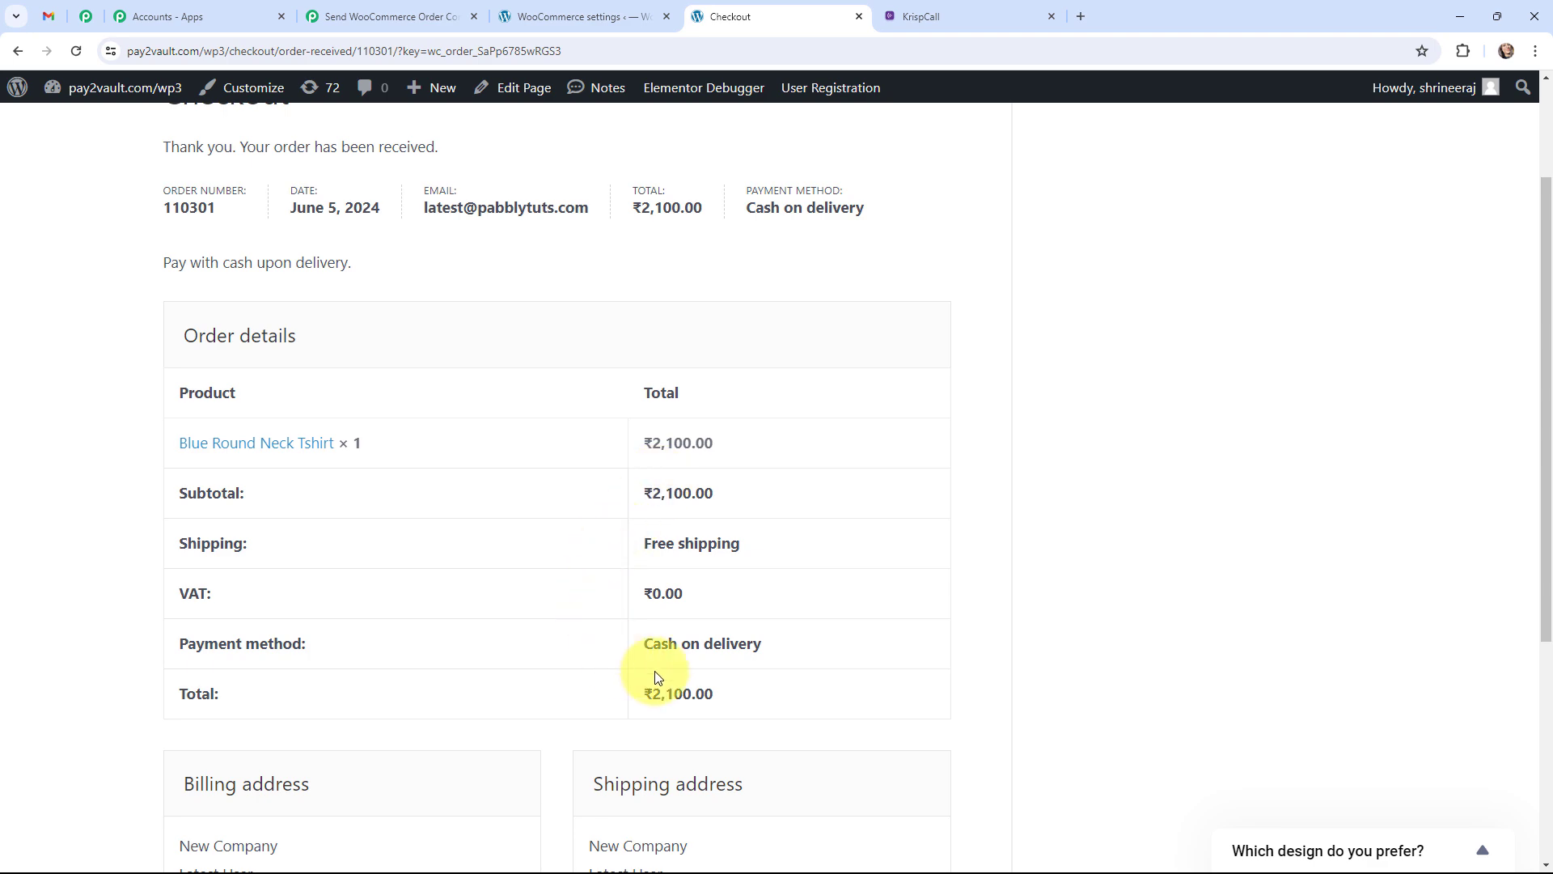
{"action": "scroll", "coordinate": [401, 661], "scroll_direction": "down", "scroll_amount": 1}
{"action": "scroll", "coordinate": [401, 662], "scroll_direction": "down", "scroll_amount": 3}
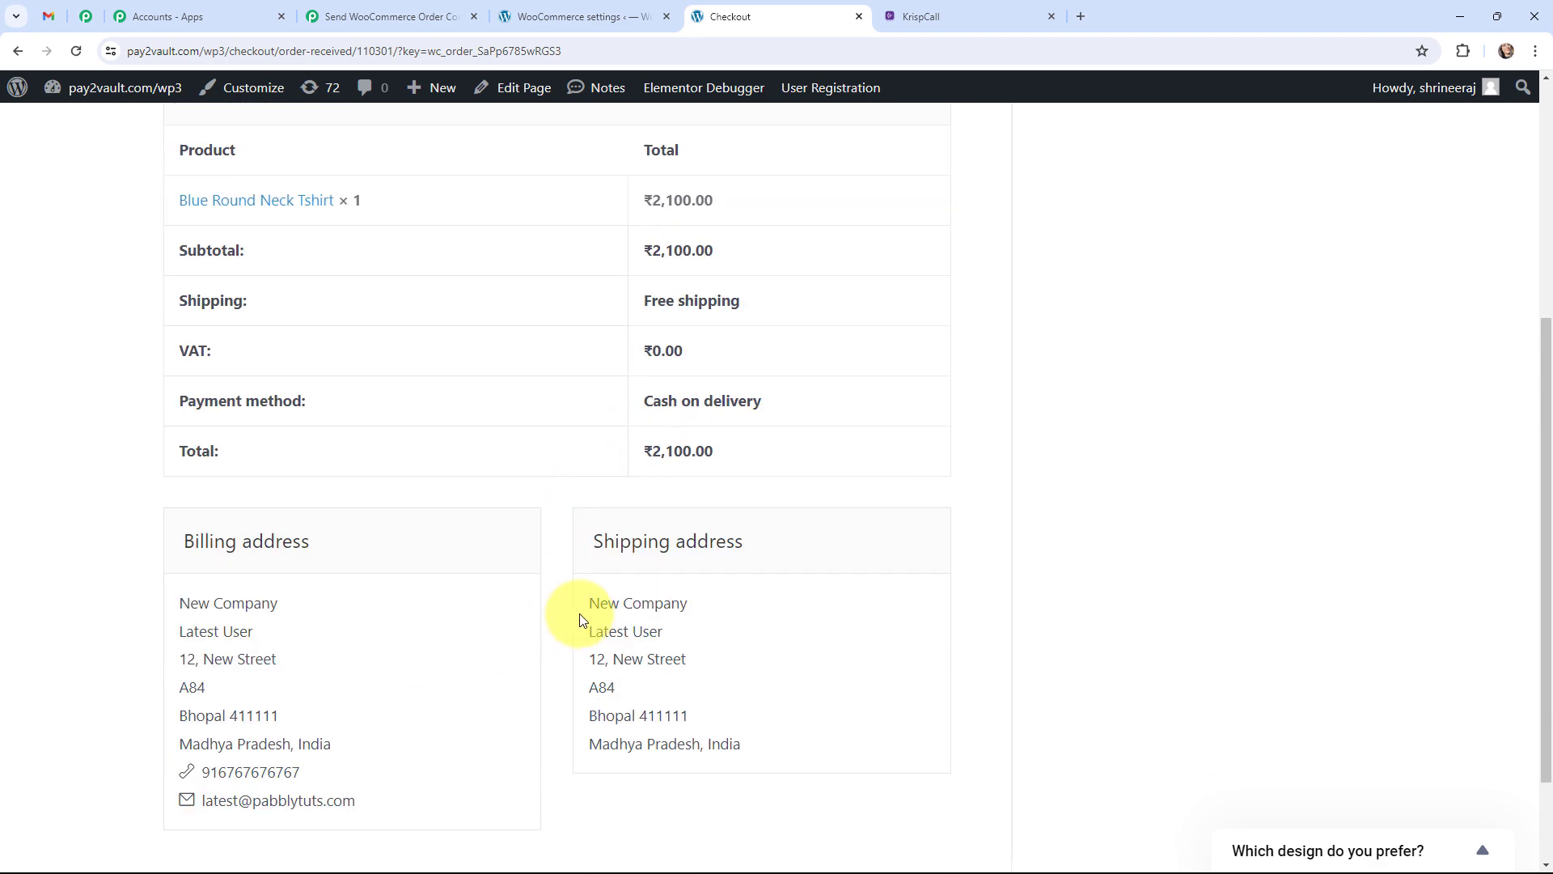
{"action": "scroll", "coordinate": [545, 570], "scroll_direction": "up", "scroll_amount": 5}
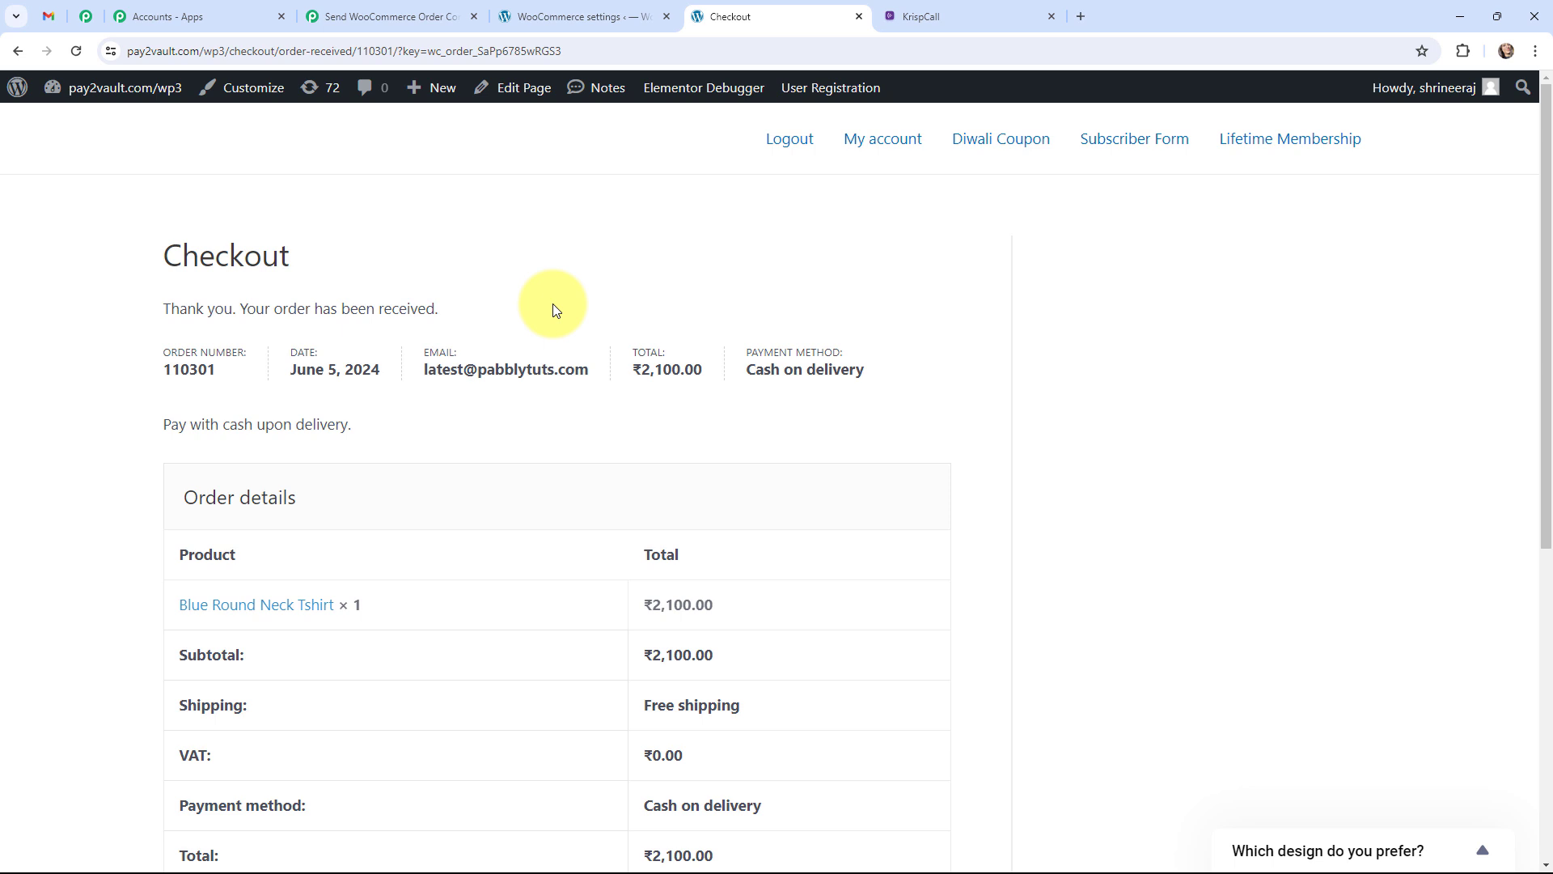
{"action": "left_click", "coordinate": [380, 17]}
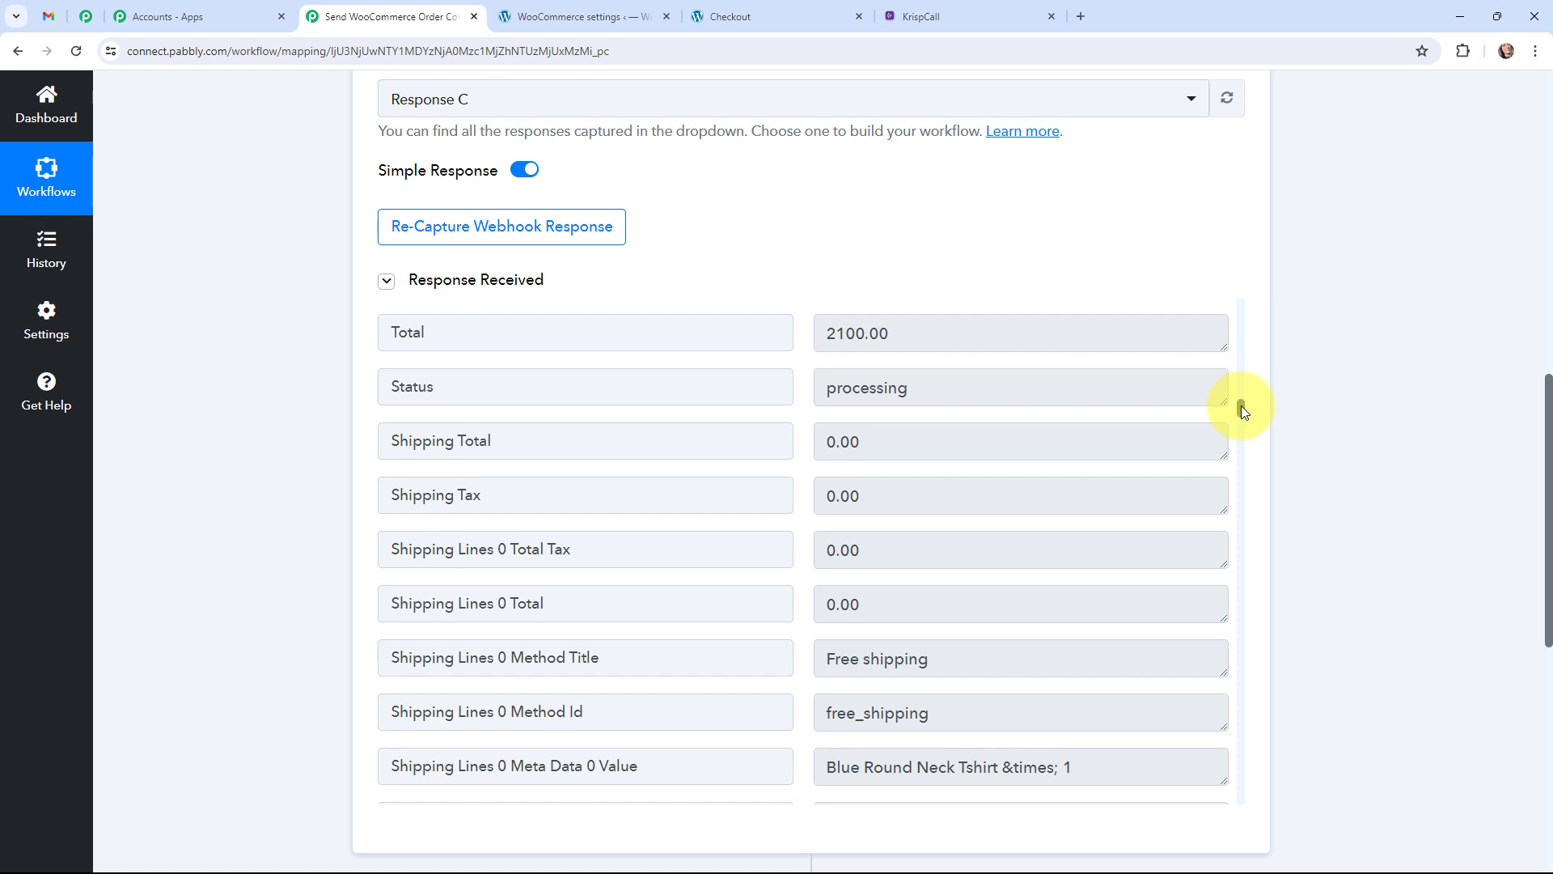
Review the captured order fields: billing phone, e-mail, address, payment method and Blue Round Neck Tshirt item.
{"action": "left_click_drag", "start_coordinate": [1241, 405], "coordinate": [1245, 430]}
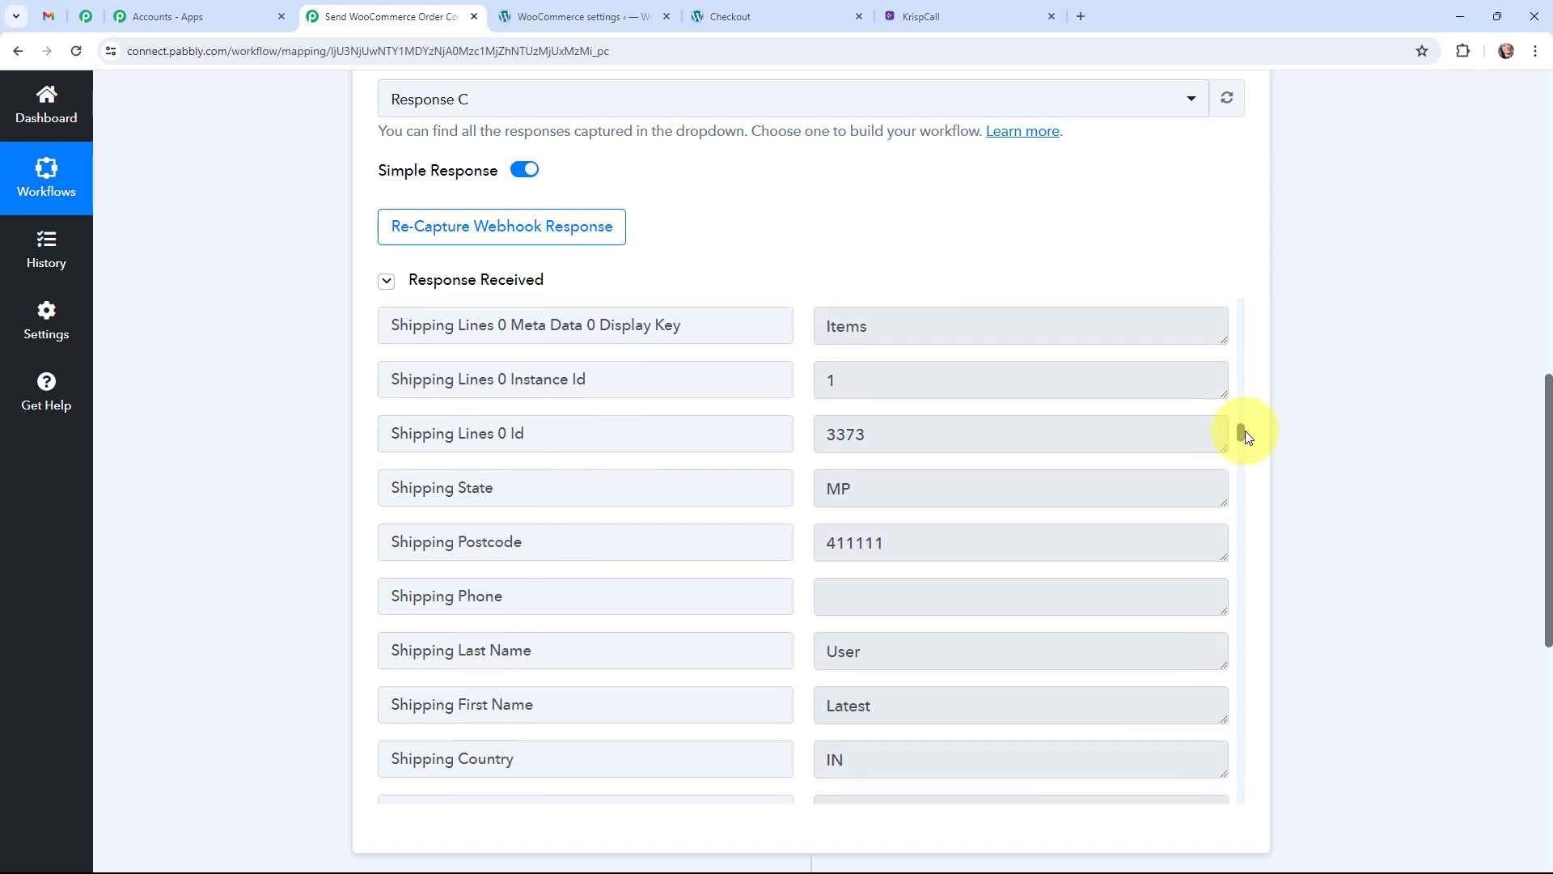
{"action": "left_click_drag", "start_coordinate": [1245, 431], "coordinate": [1245, 445]}
{"action": "scroll", "coordinate": [1041, 527], "scroll_direction": "down", "scroll_amount": 2}
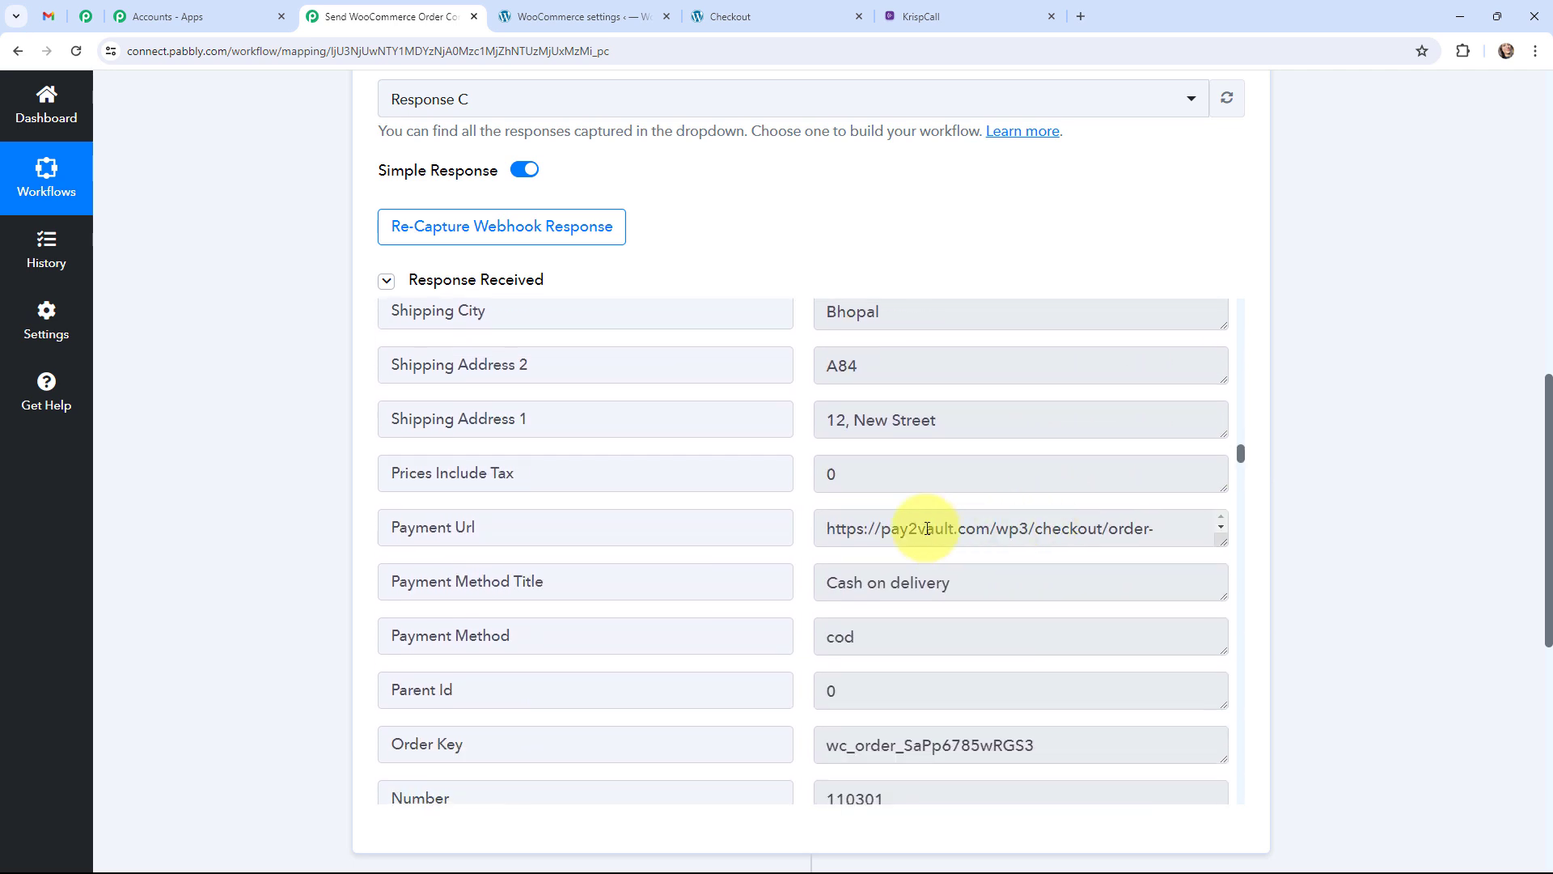
{"action": "left_click_drag", "start_coordinate": [828, 528], "coordinate": [1240, 463]}
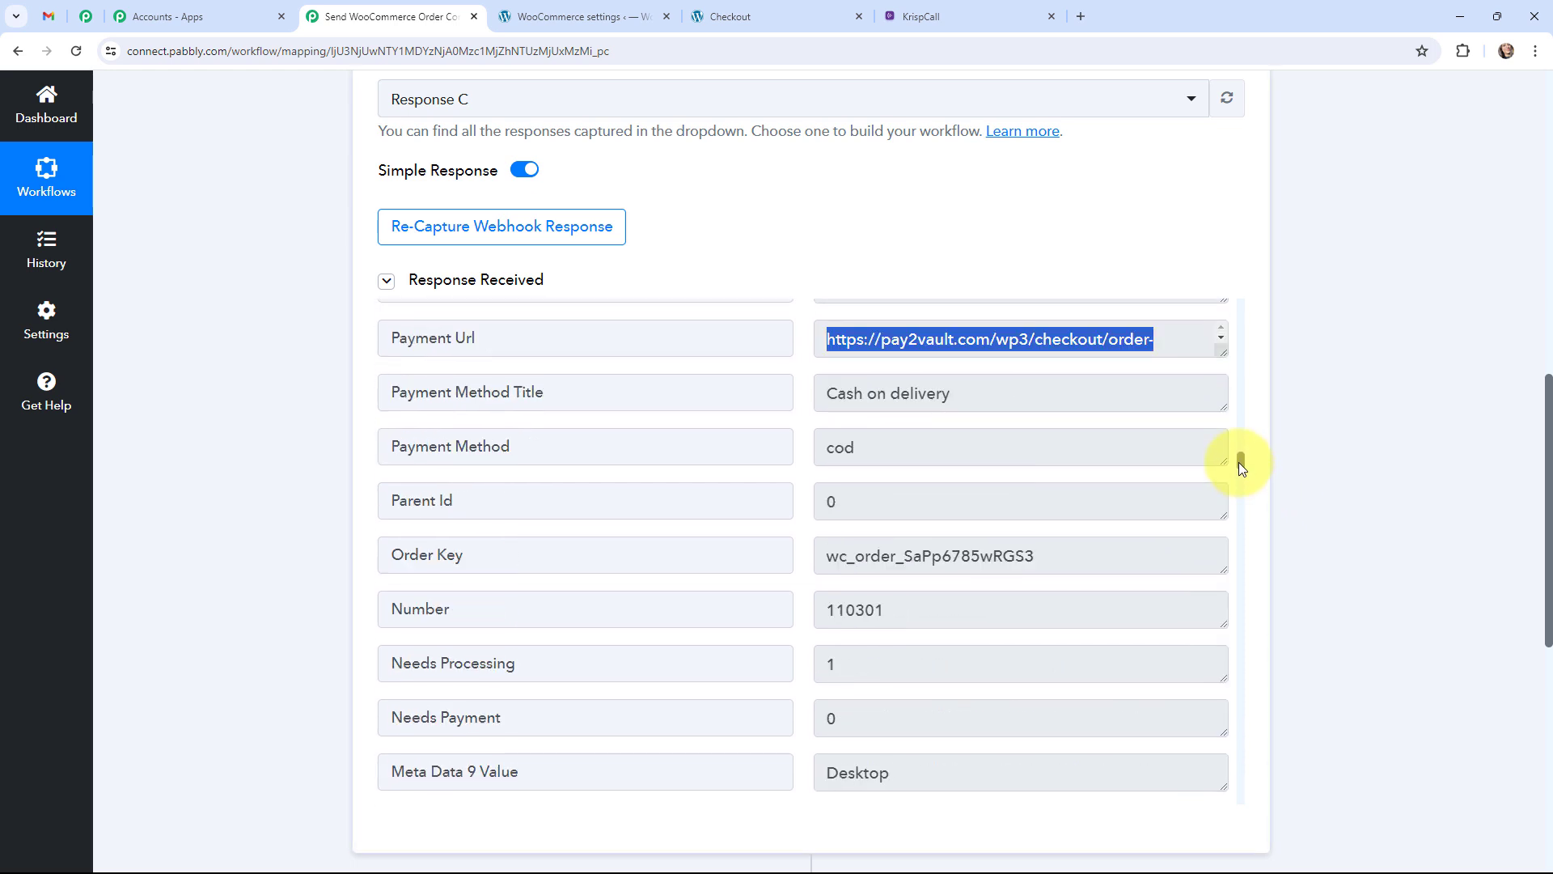
{"action": "left_click", "coordinate": [877, 391]}
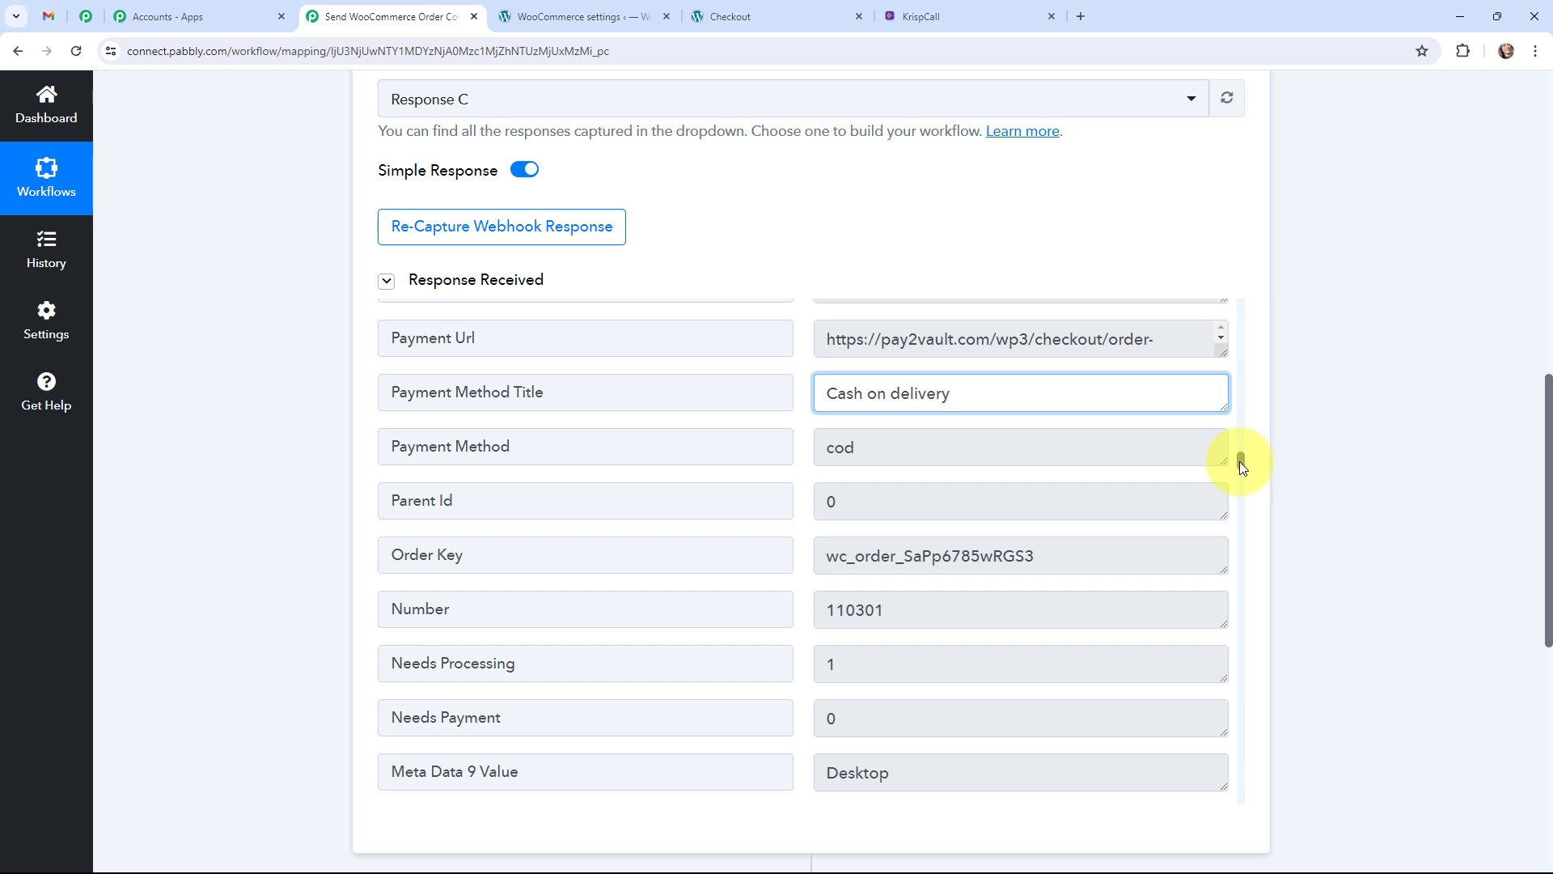
{"action": "left_click_drag", "start_coordinate": [1241, 463], "coordinate": [1244, 592]}
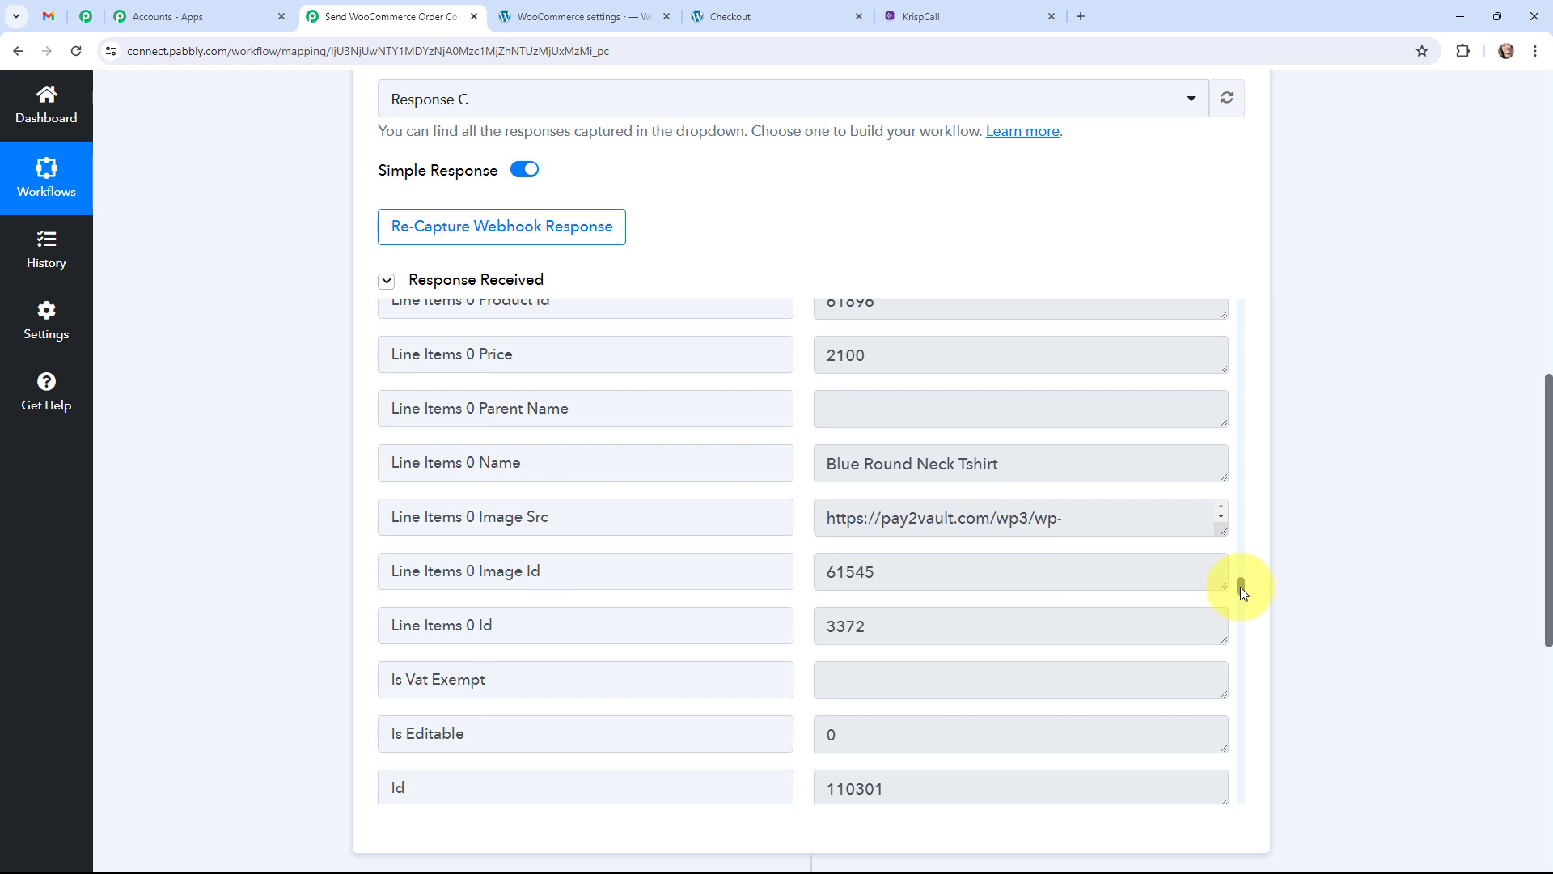
{"action": "left_click_drag", "start_coordinate": [825, 462], "coordinate": [1017, 492]}
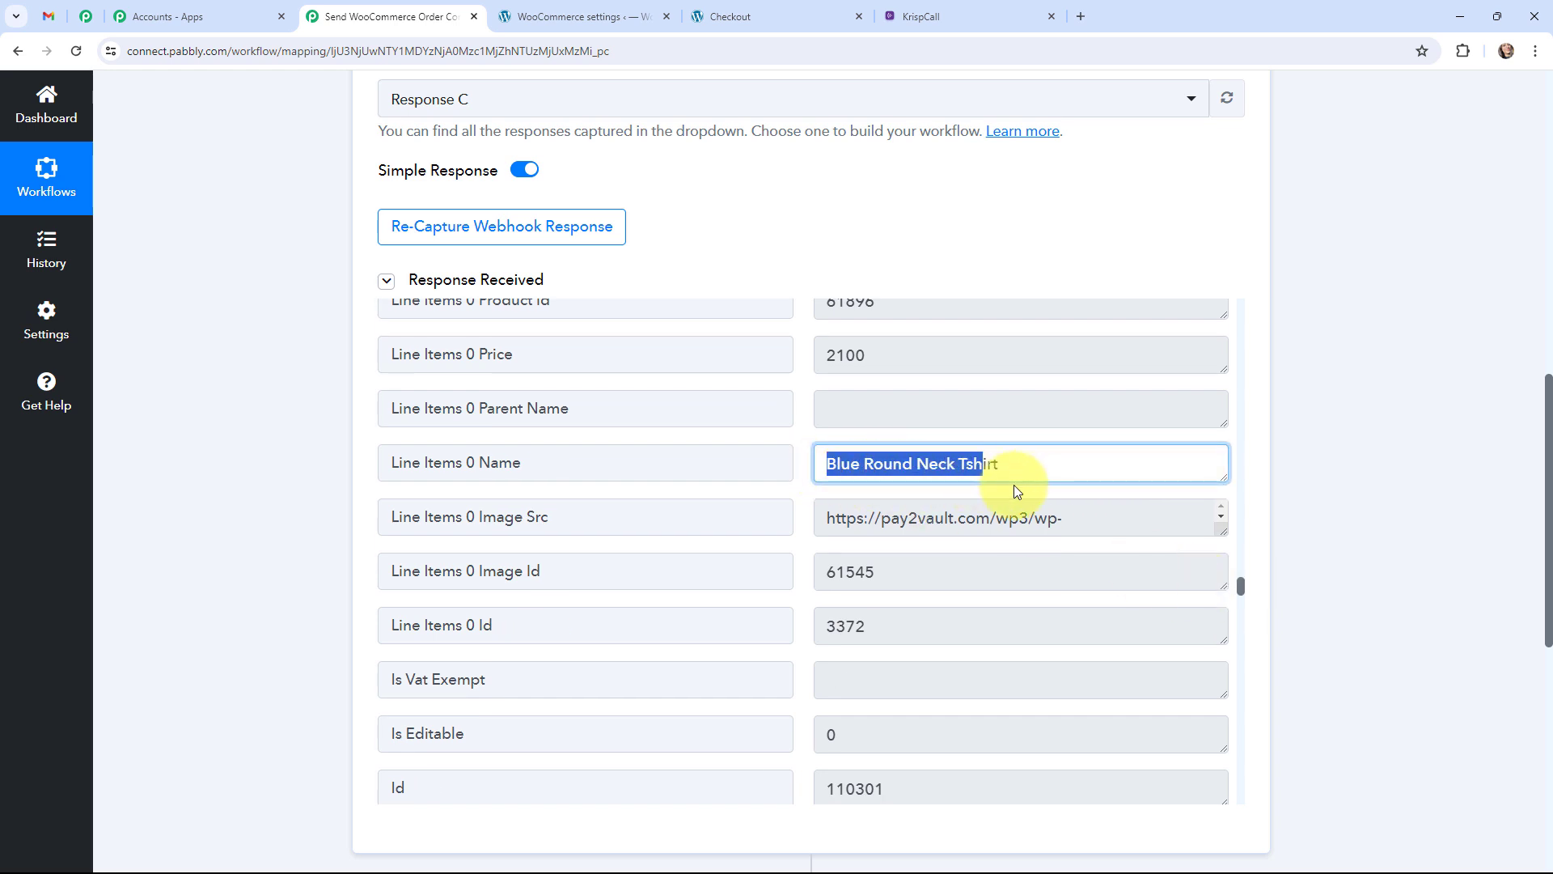
{"action": "left_click", "coordinate": [1333, 477]}
{"action": "left_click_drag", "start_coordinate": [1243, 580], "coordinate": [1243, 646]}
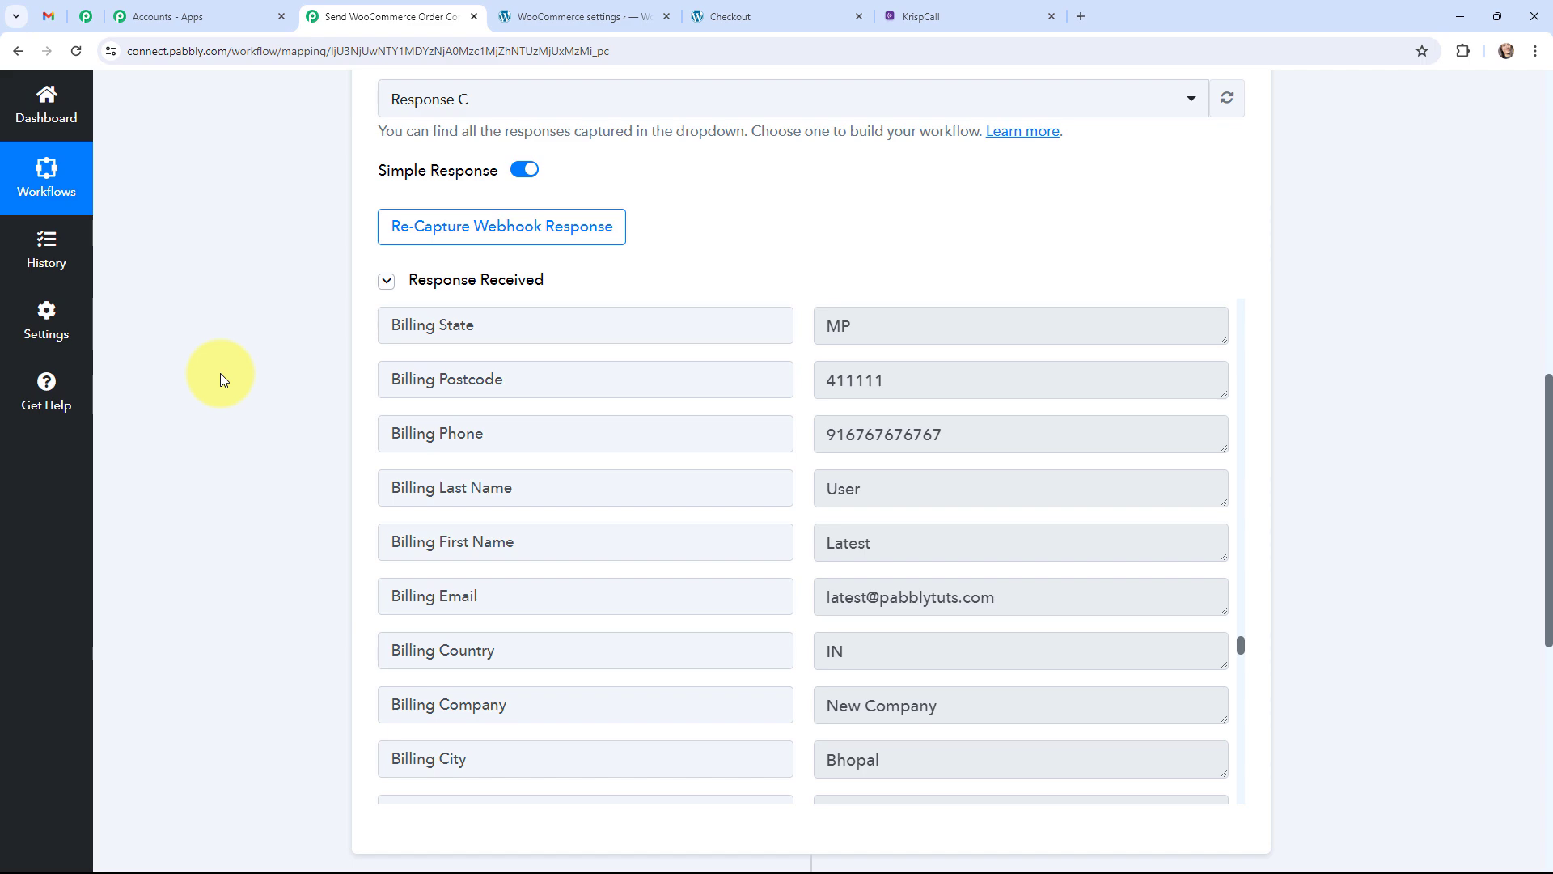
{"action": "scroll", "coordinate": [220, 372], "scroll_direction": "up", "scroll_amount": 10}
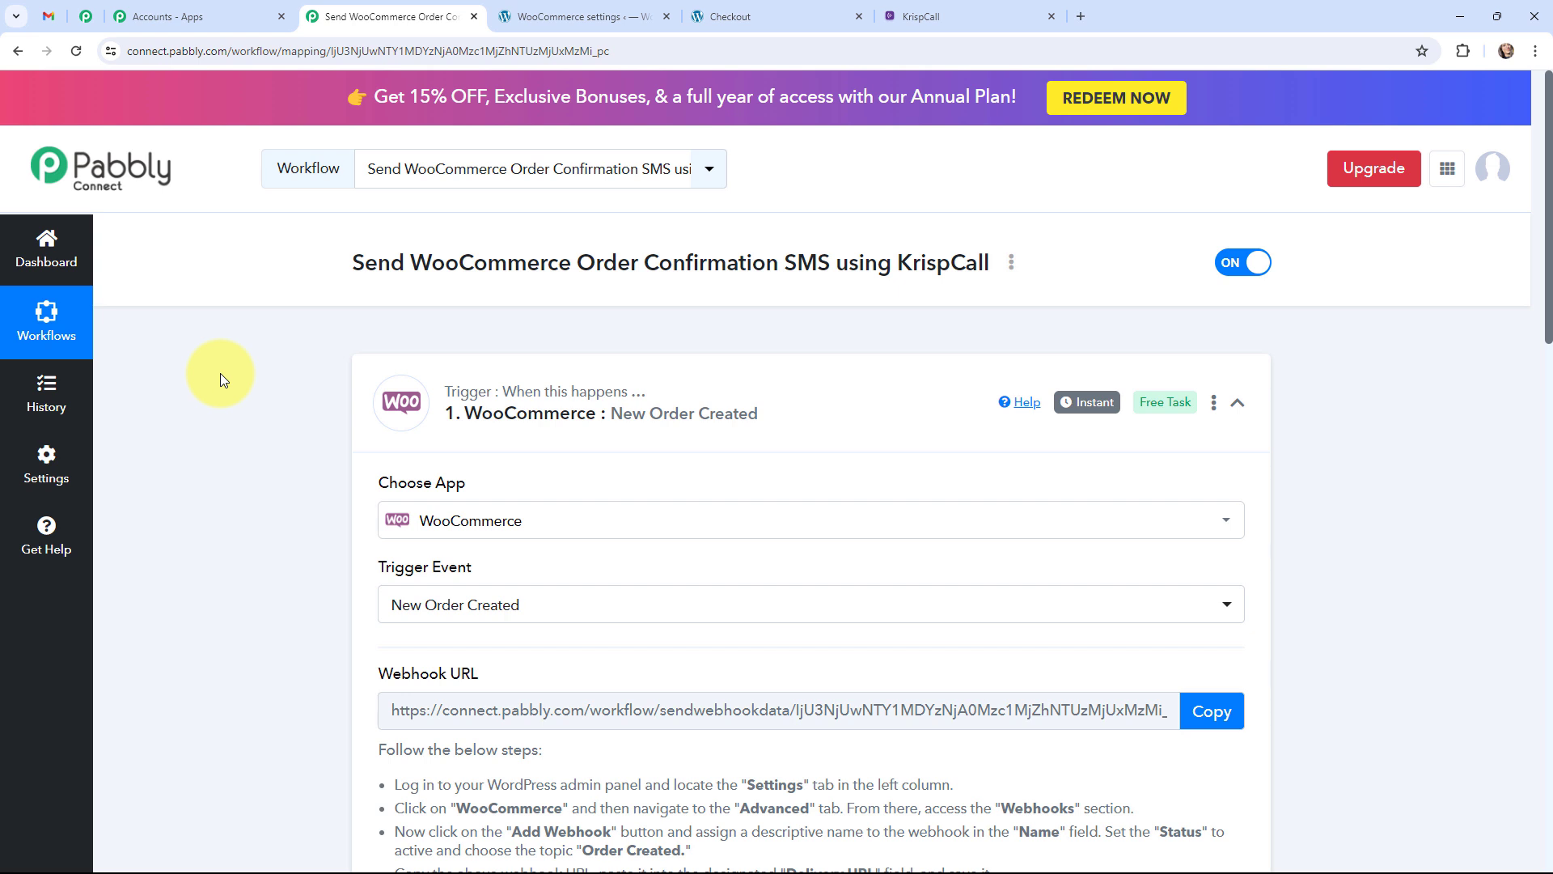
Collapse the WooCommerce trigger card and expand the KrispCall Send SMS action step.
{"action": "mouse_move", "coordinate": [1097, 407]}
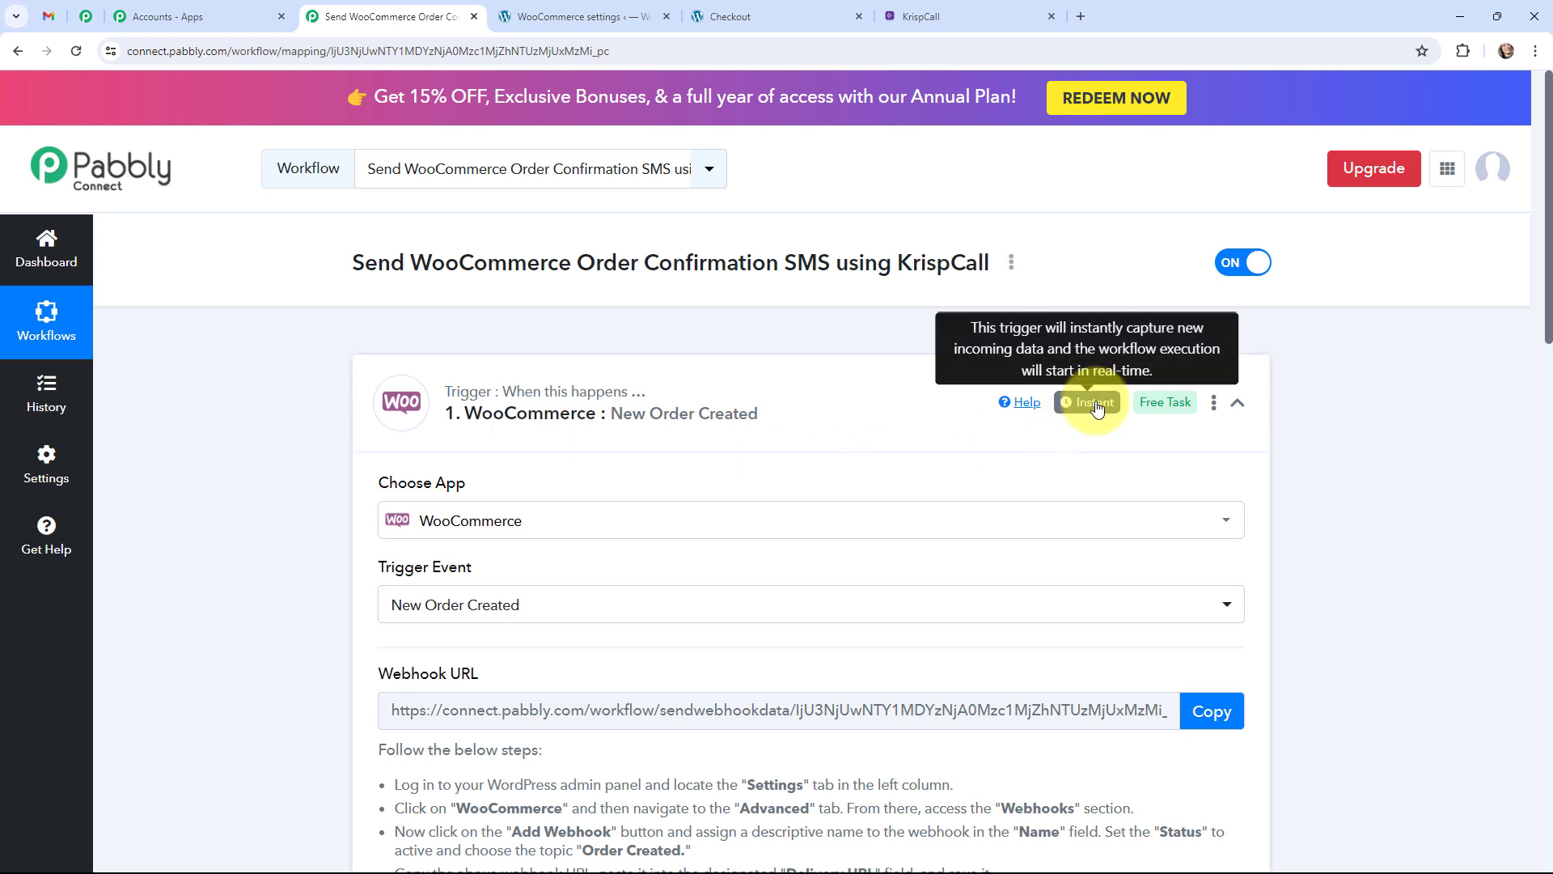
{"action": "left_click", "coordinate": [370, 370]}
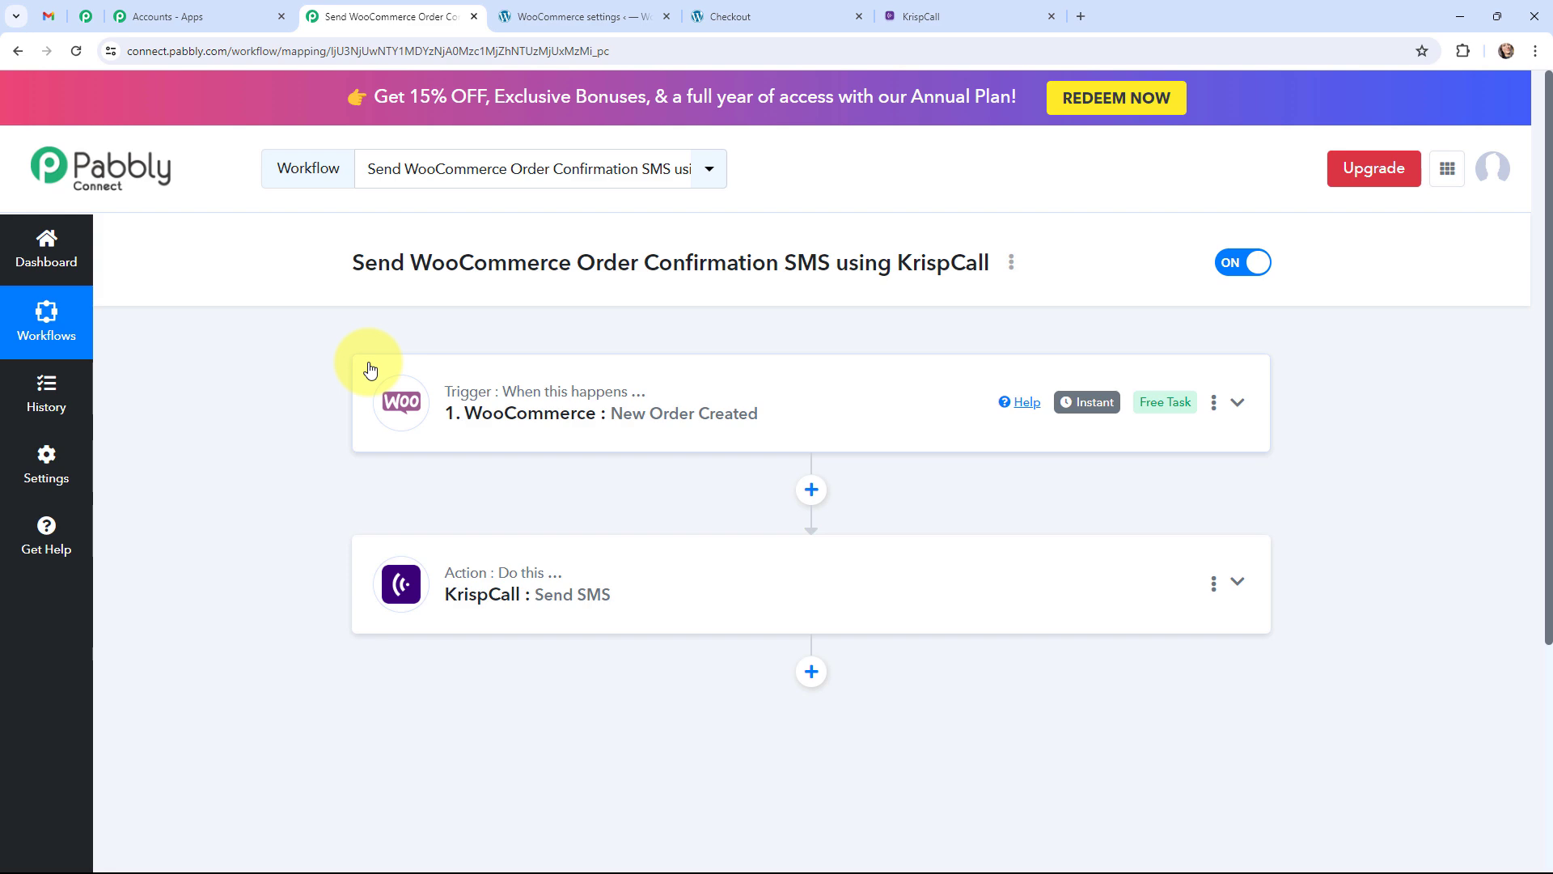
{"action": "left_click", "coordinate": [384, 577]}
{"action": "scroll", "coordinate": [270, 516], "scroll_direction": "down", "scroll_amount": 4}
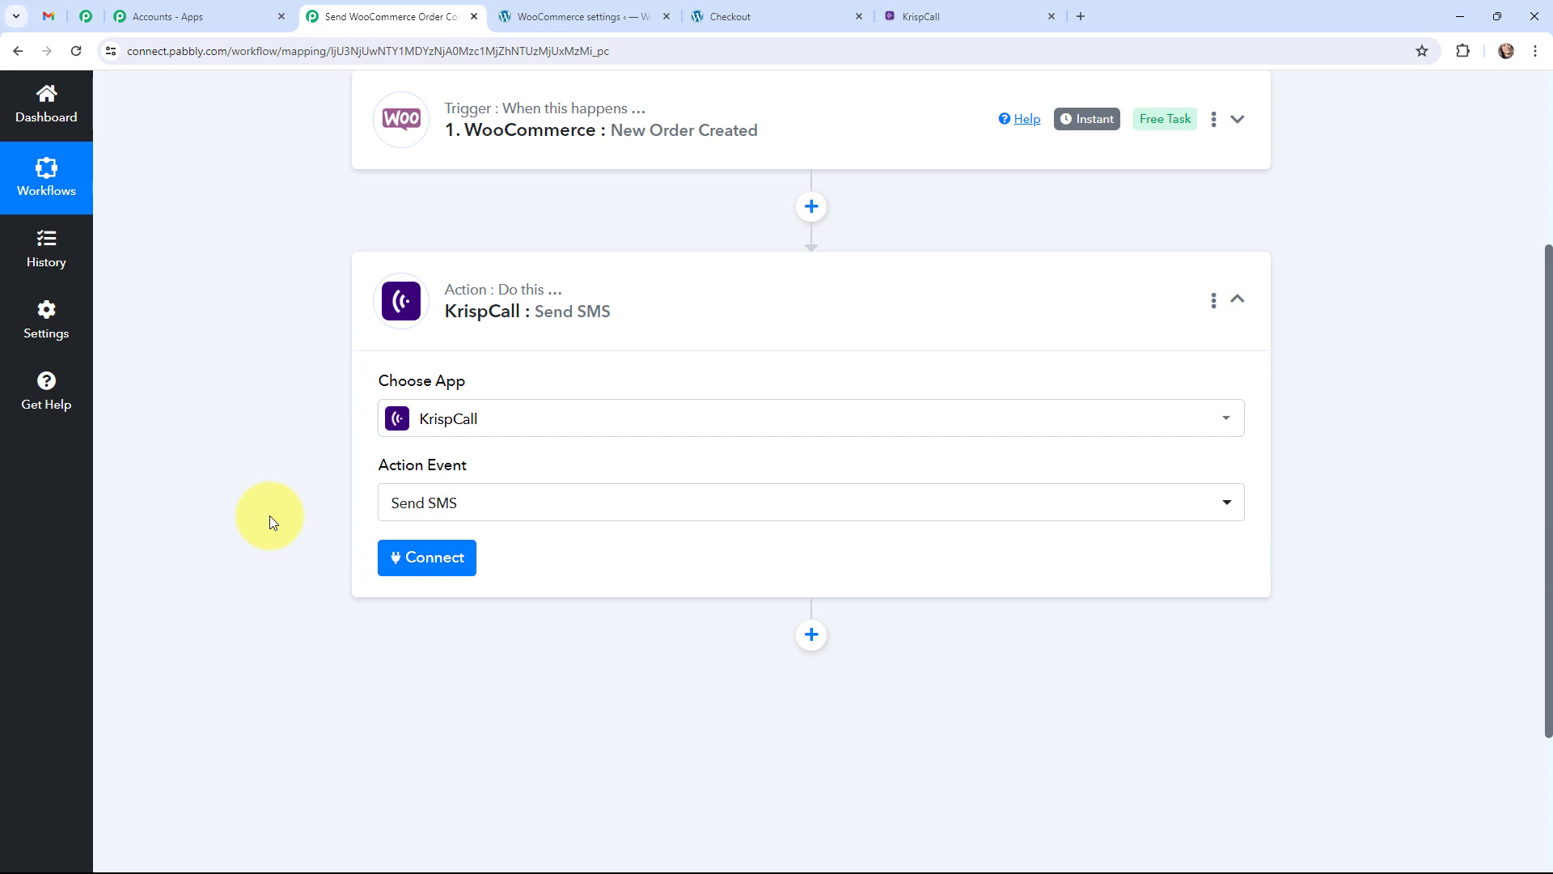
Start a new KrispCall #3 connection and look up the keys in KrispCall's Developer settings.
{"action": "left_click", "coordinate": [426, 566]}
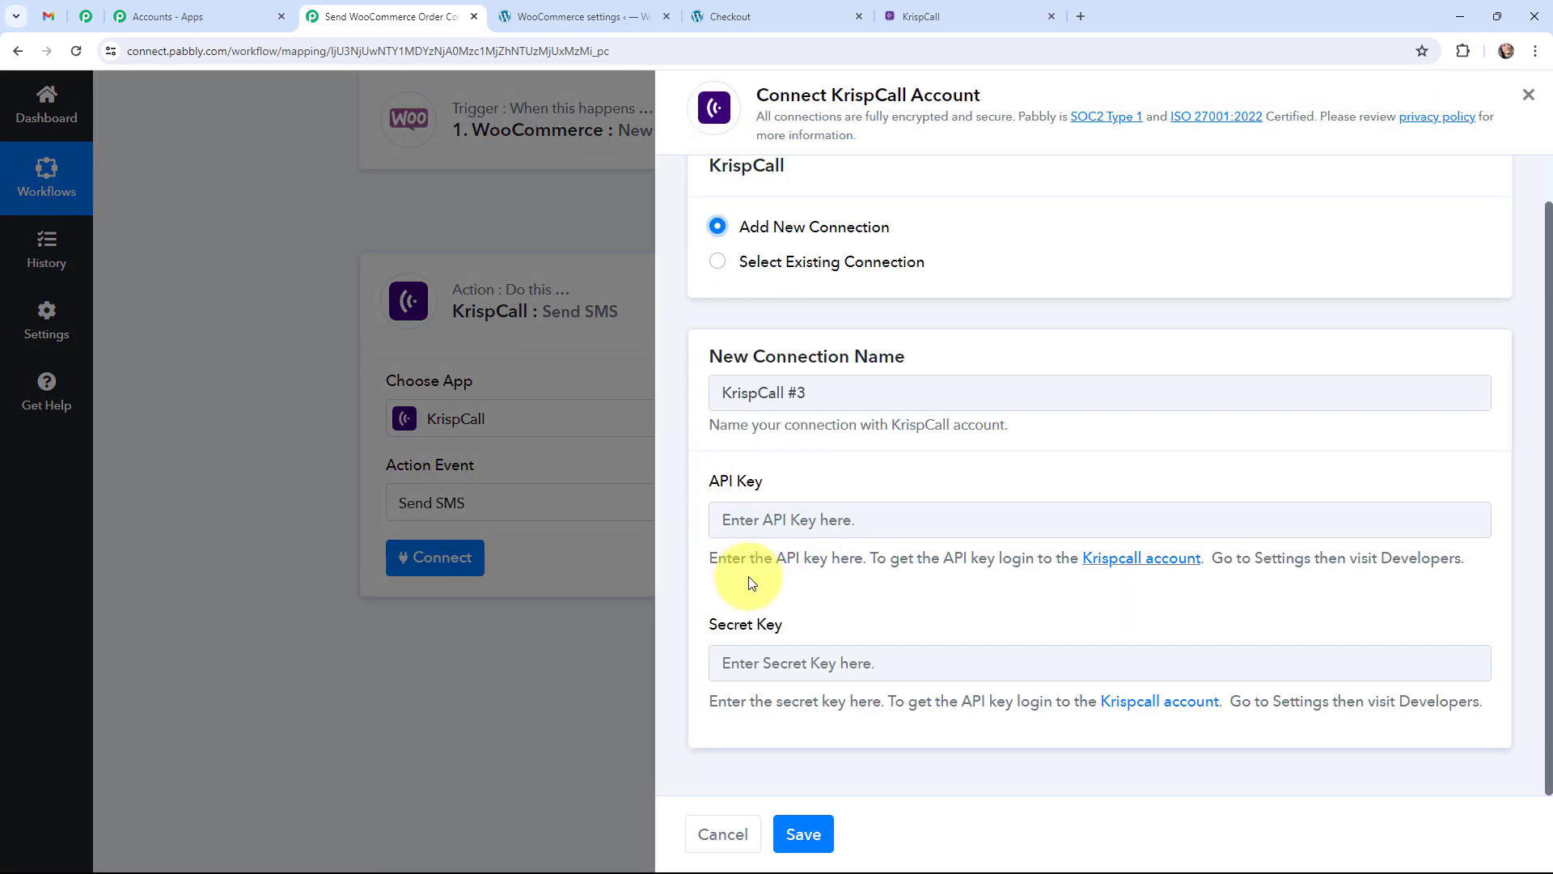
{"action": "left_click", "coordinate": [936, 14]}
{"action": "left_click", "coordinate": [228, 325]}
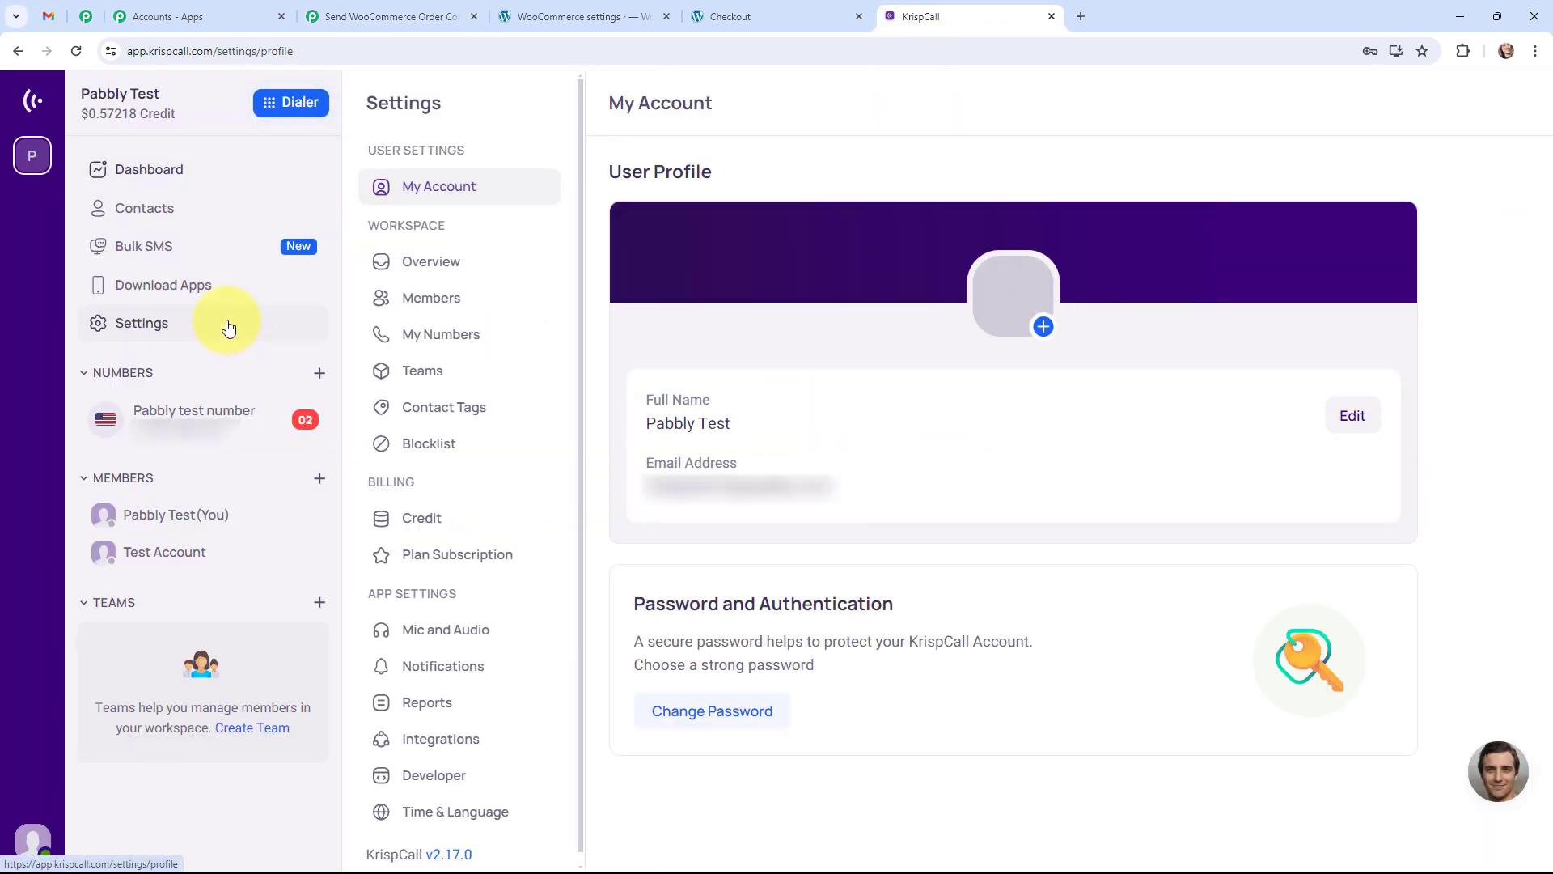
{"action": "left_click", "coordinate": [442, 777]}
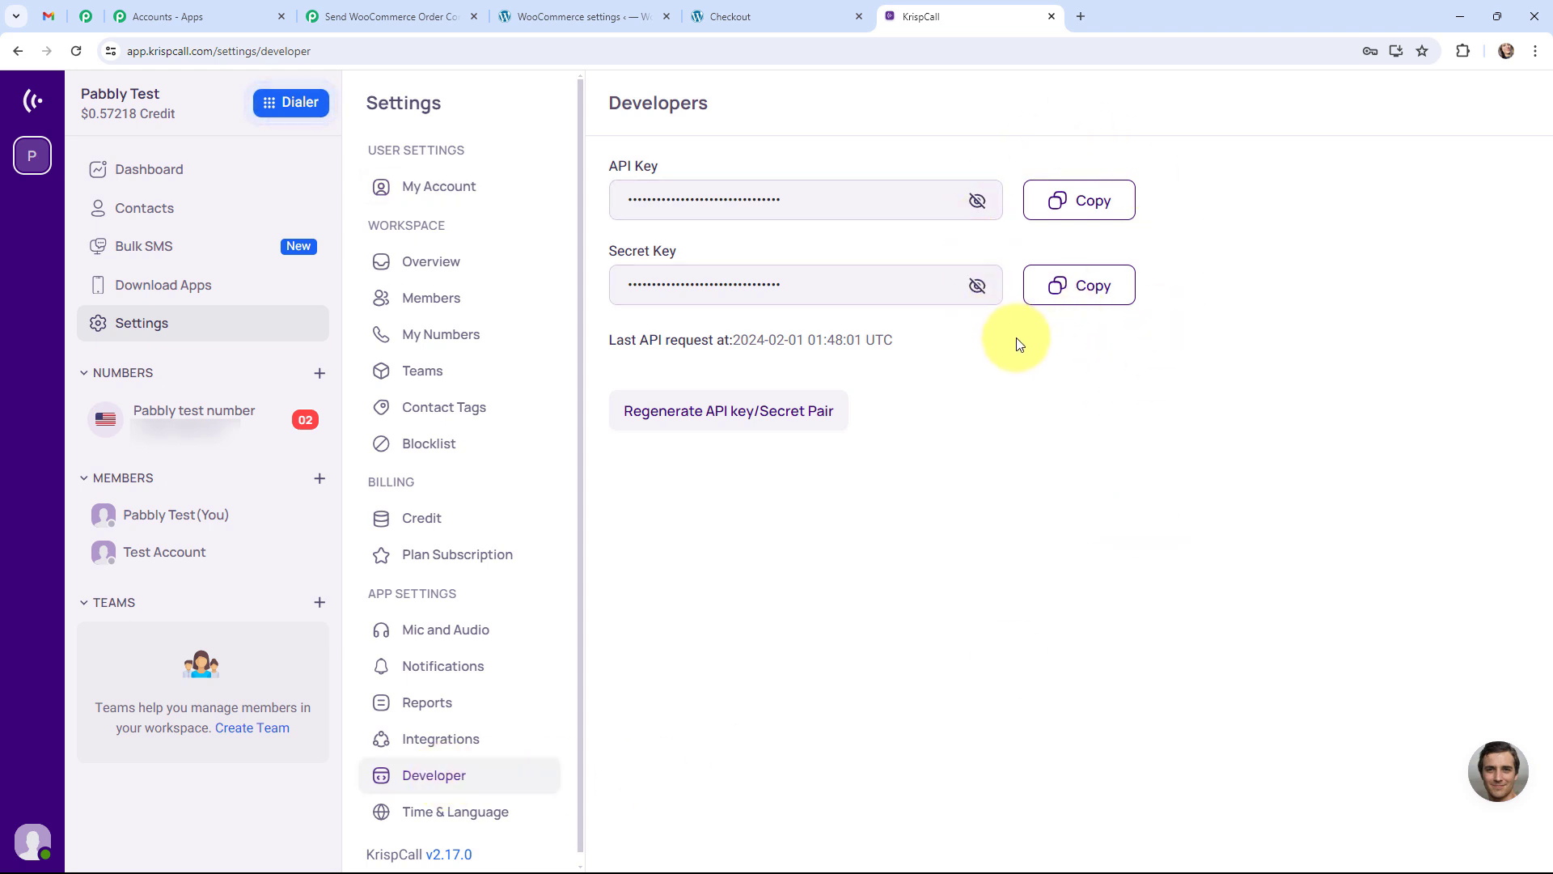
{"action": "left_click", "coordinate": [388, 16]}
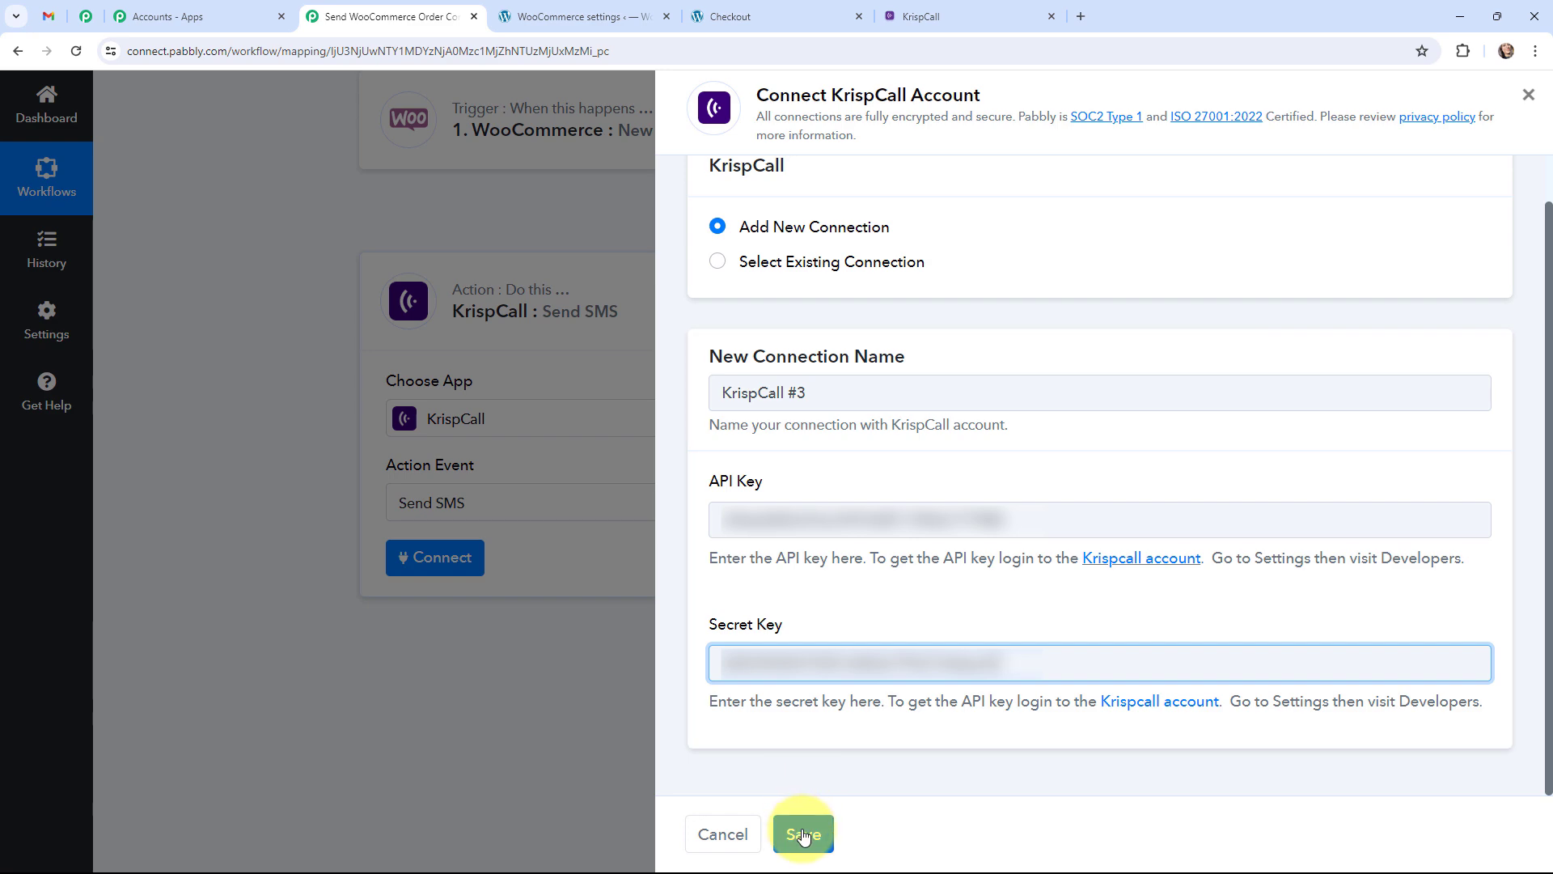
Save the KrispCall connection, map To Number to Billing Phone, and paste the thank-you message.
{"action": "left_click", "coordinate": [803, 836]}
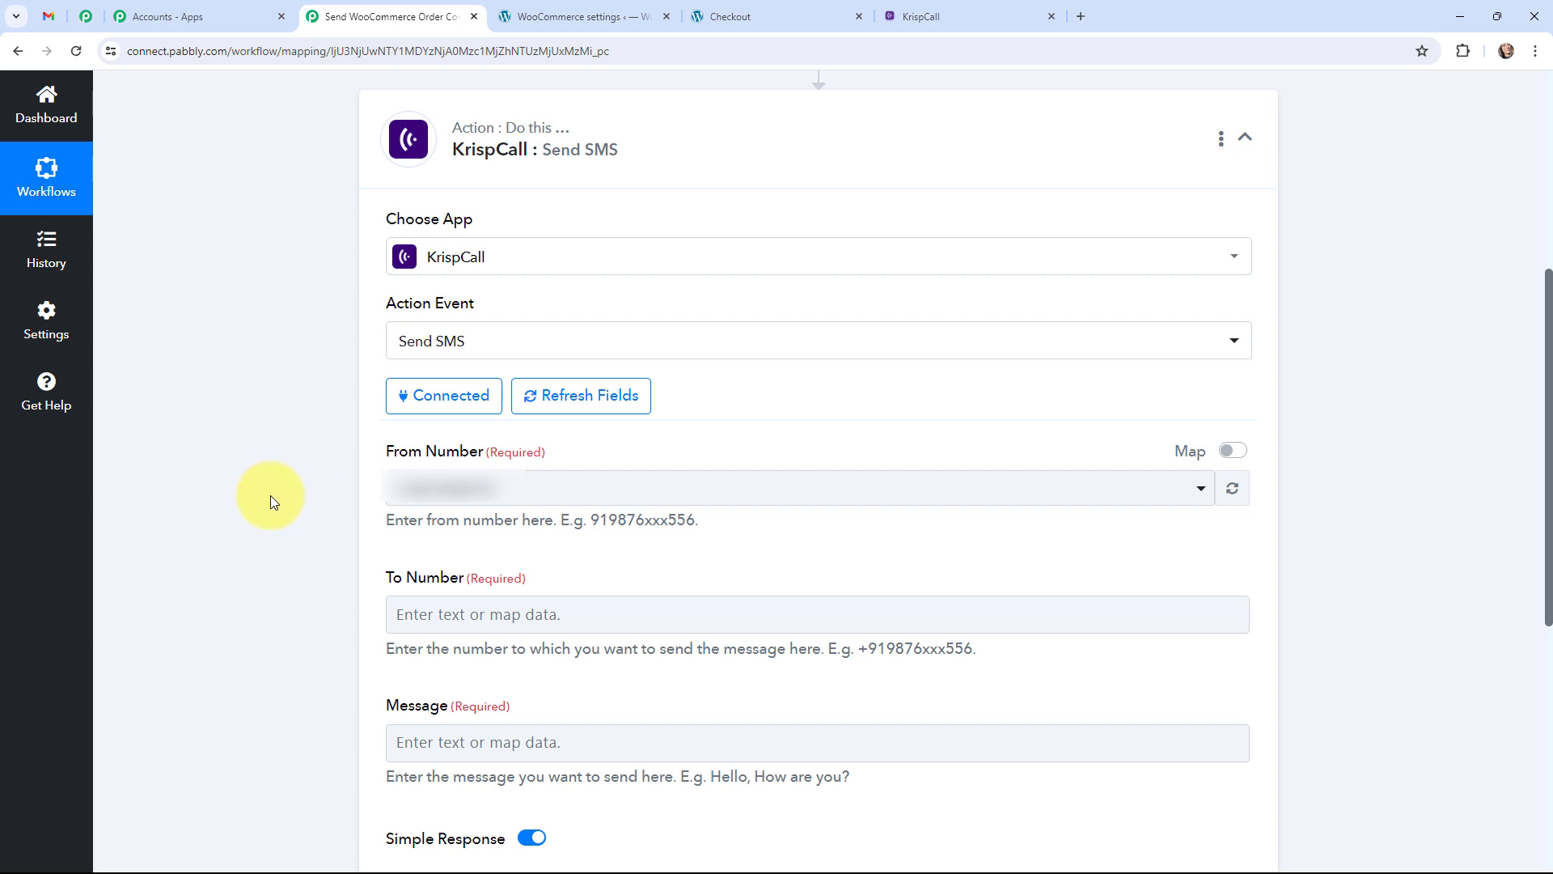
{"action": "scroll", "coordinate": [271, 495], "scroll_direction": "down", "scroll_amount": 6}
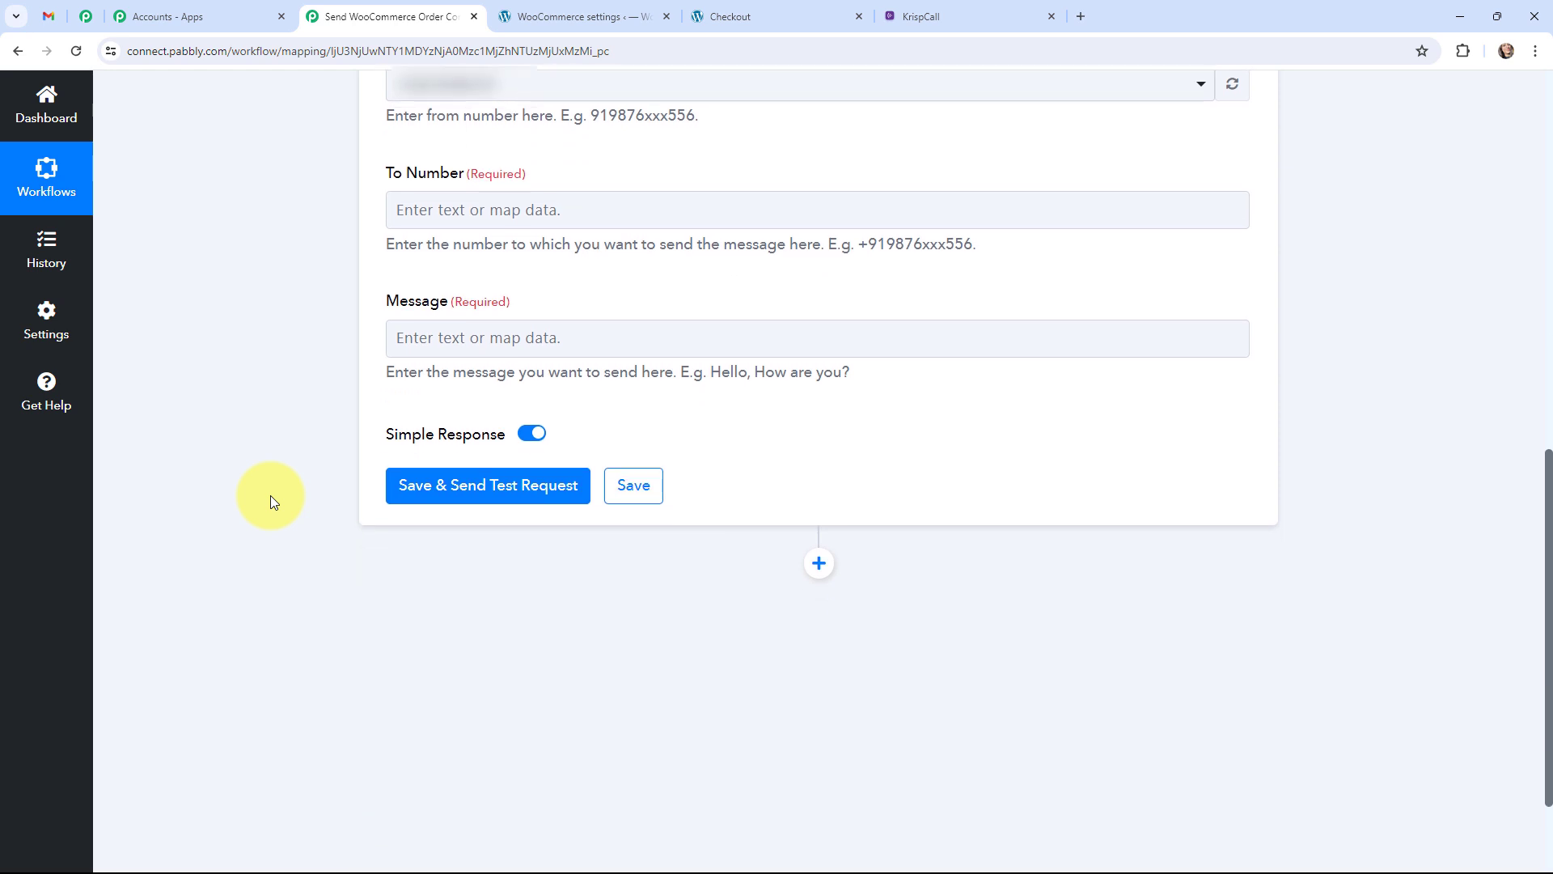
{"action": "left_click", "coordinate": [485, 129]}
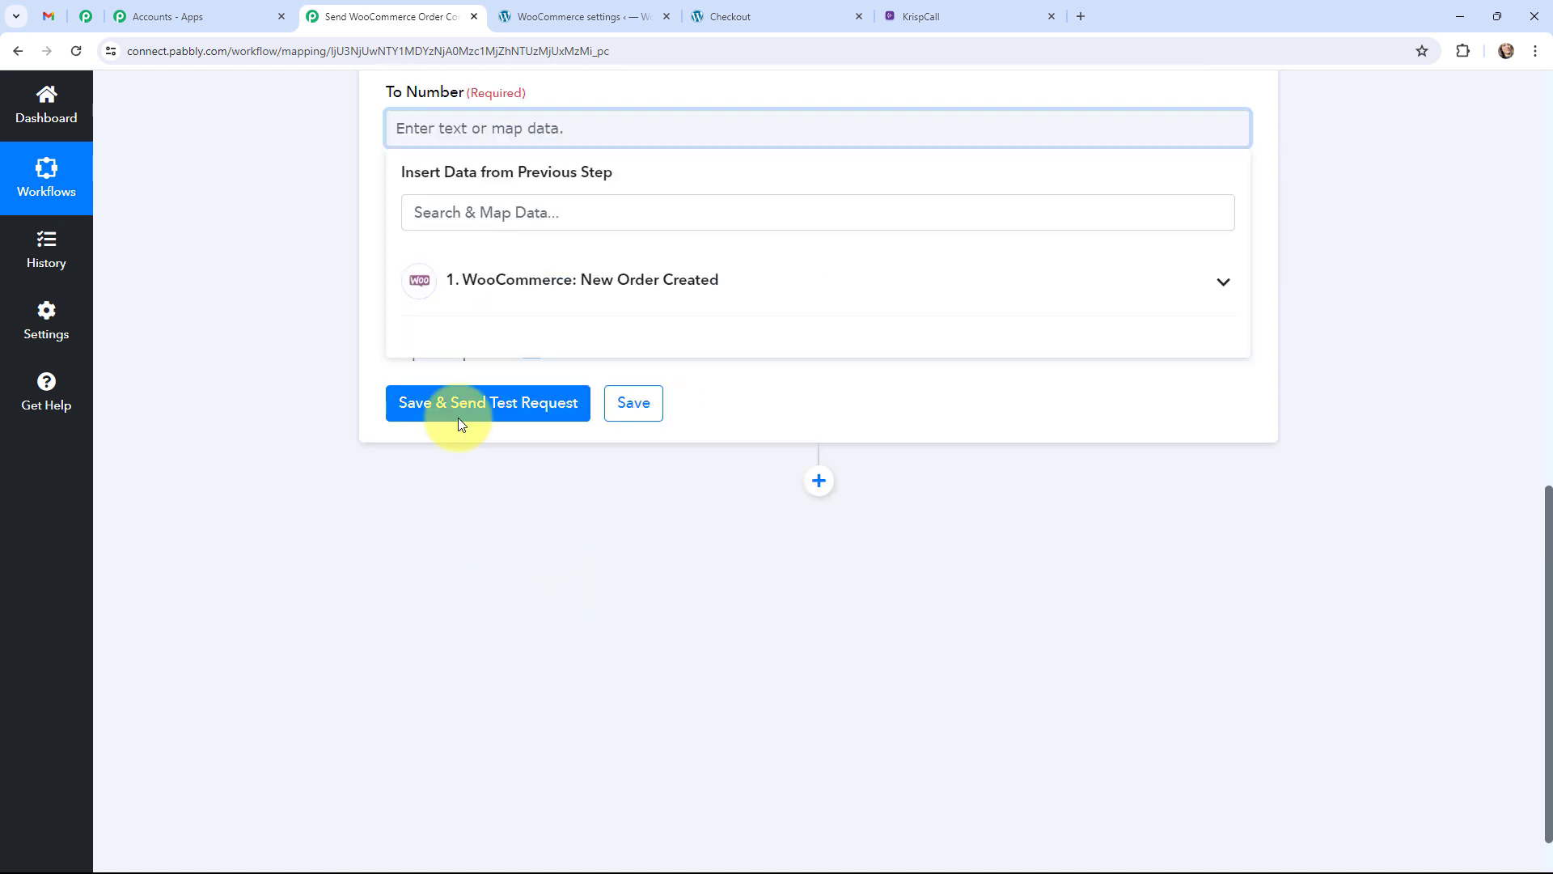
{"action": "left_click", "coordinate": [610, 287]}
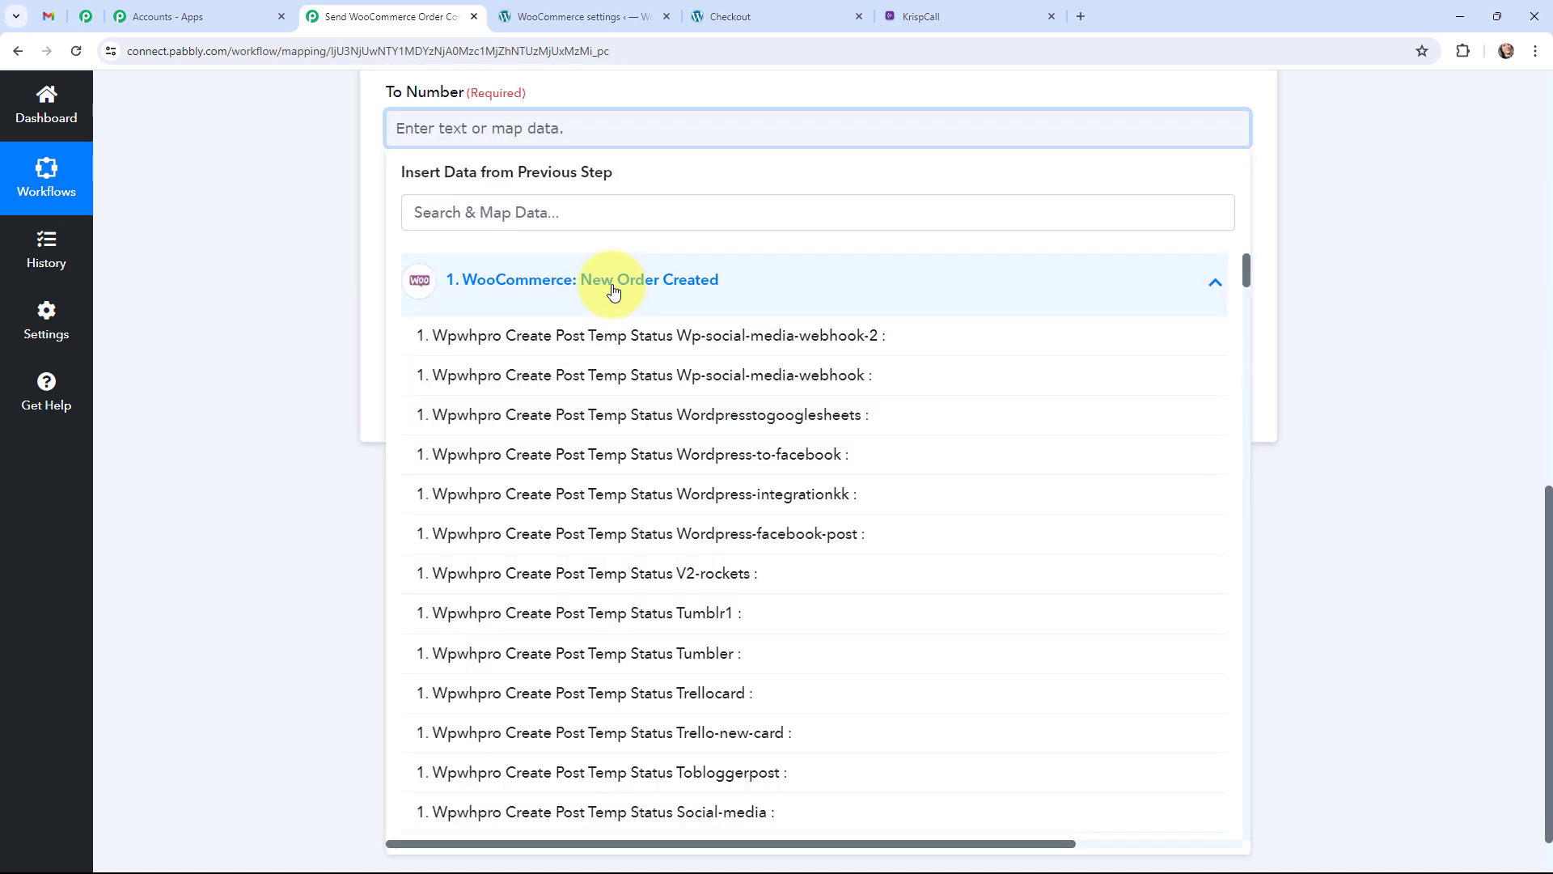
{"action": "left_click", "coordinate": [595, 216]}
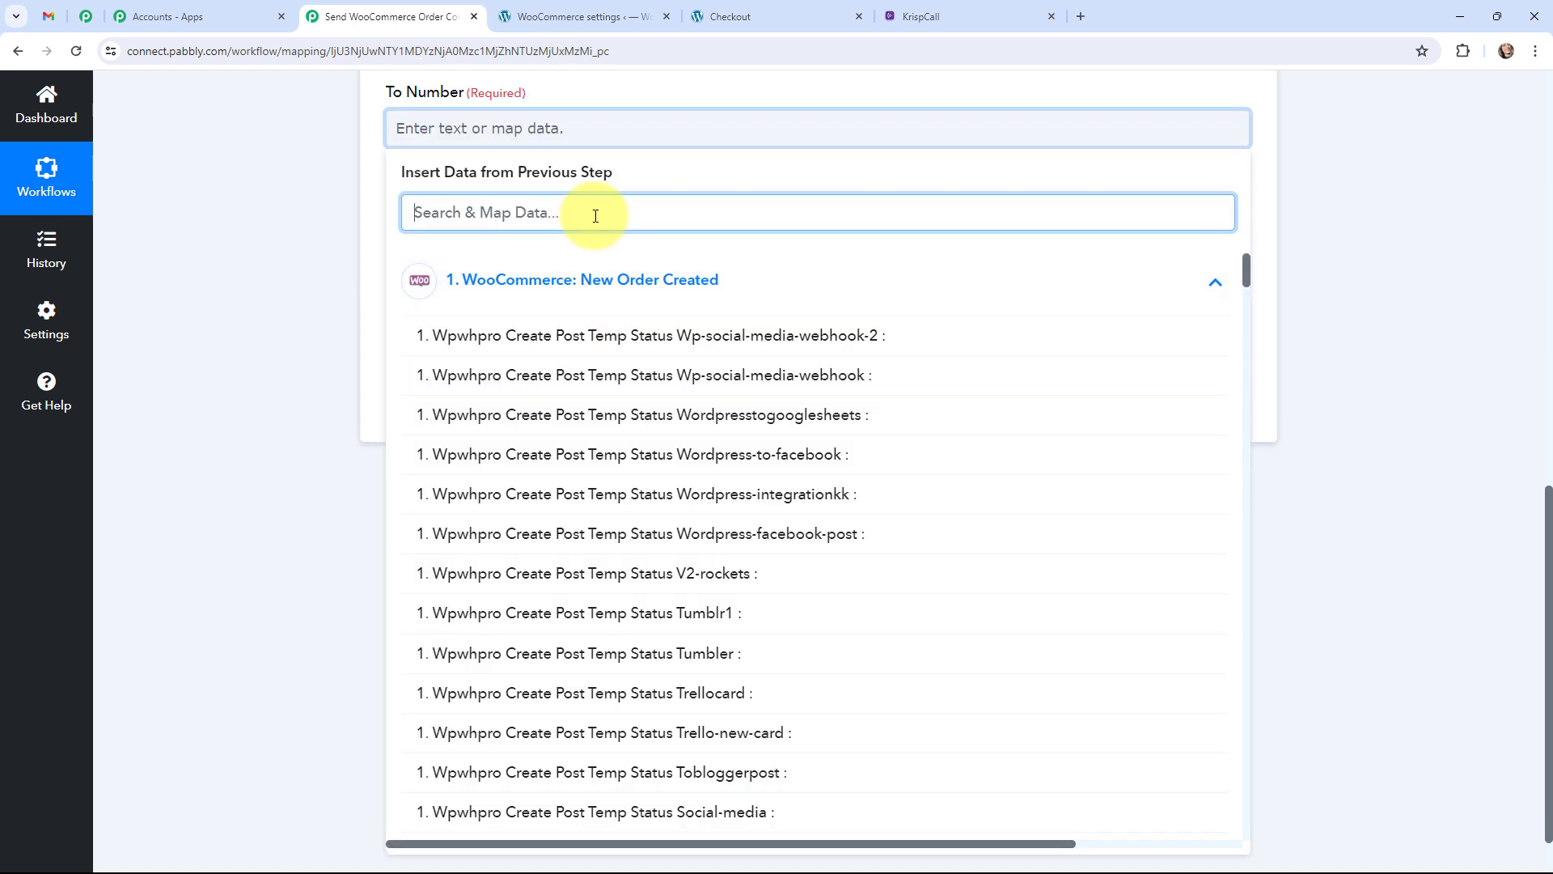
{"action": "type", "text": "pho"}
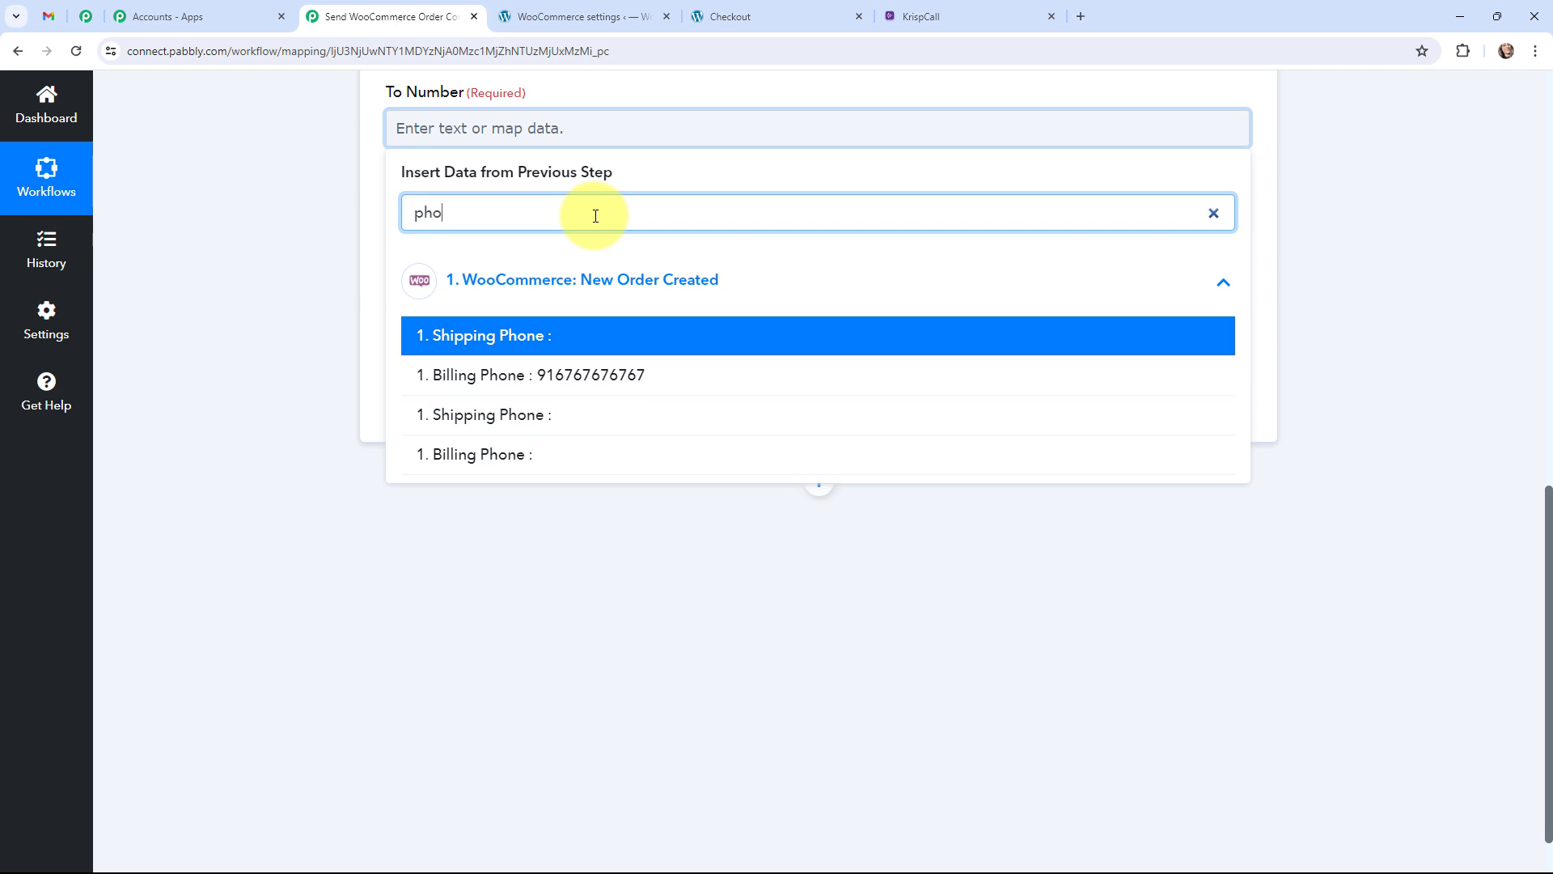
{"action": "left_click", "coordinate": [610, 377]}
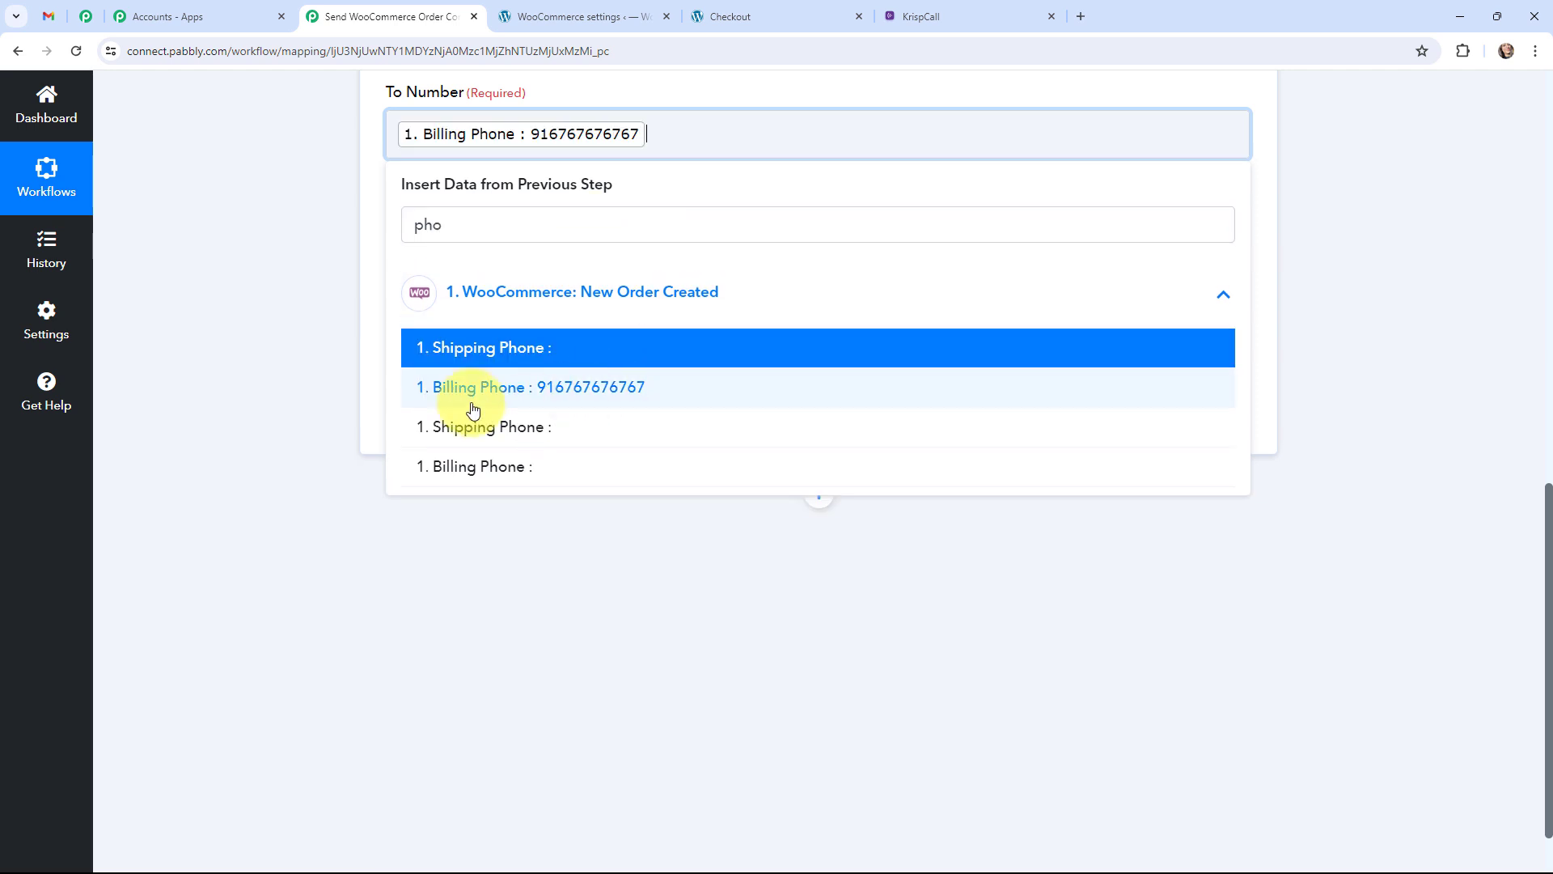
{"action": "left_click", "coordinate": [259, 217]}
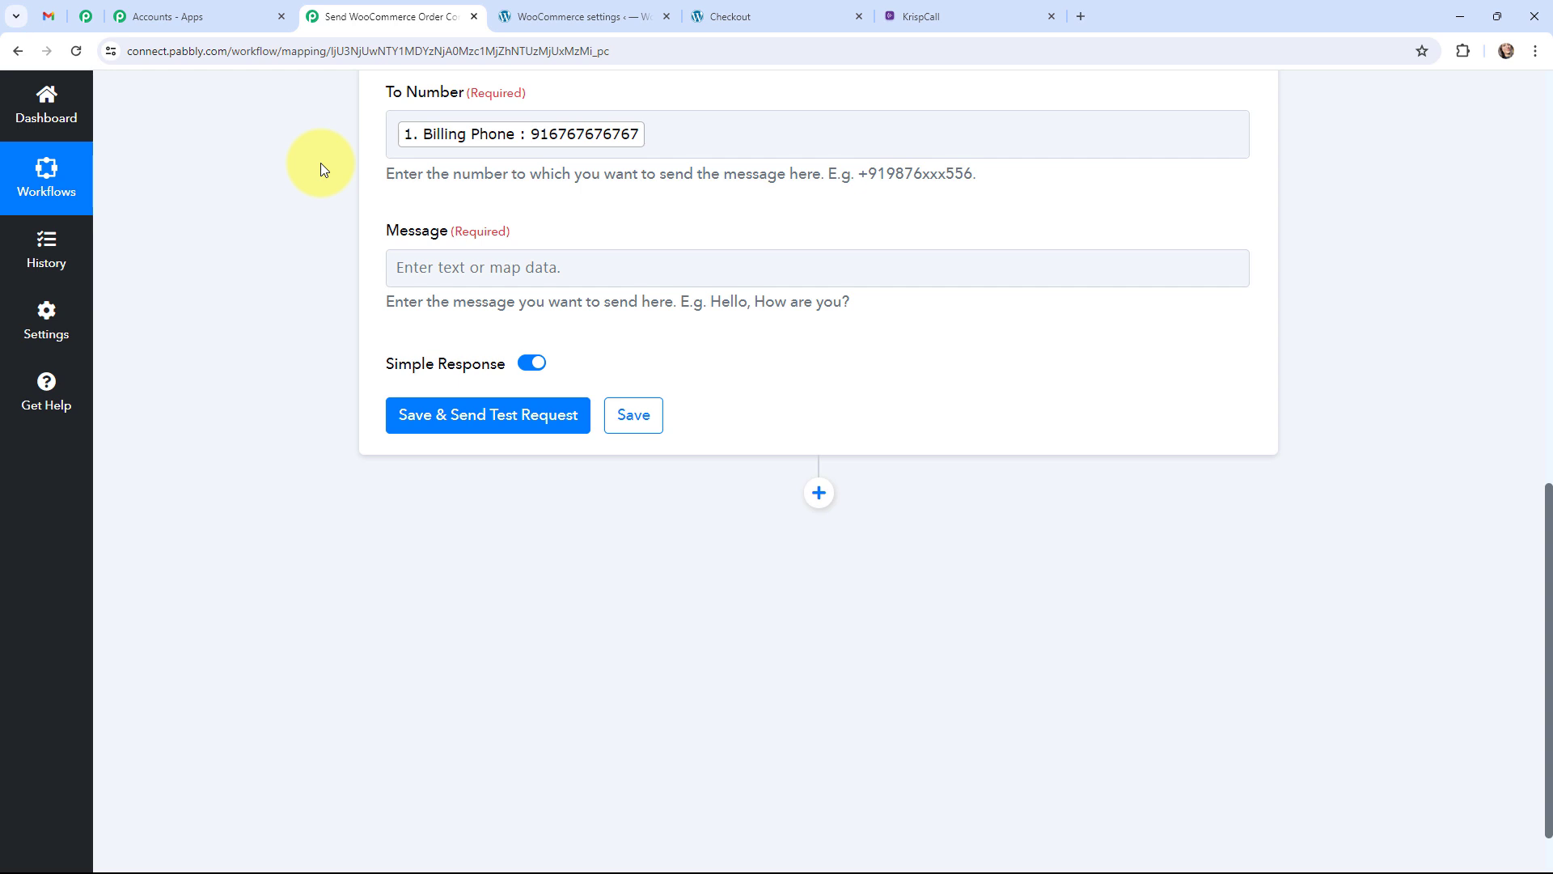
{"action": "type", "text": "Hello  Thankyou for shopping with us. Your order will be delivered in 5-6 days. You can find the order details below.  Email: Address& City: Payment Method: Product & Price:"}
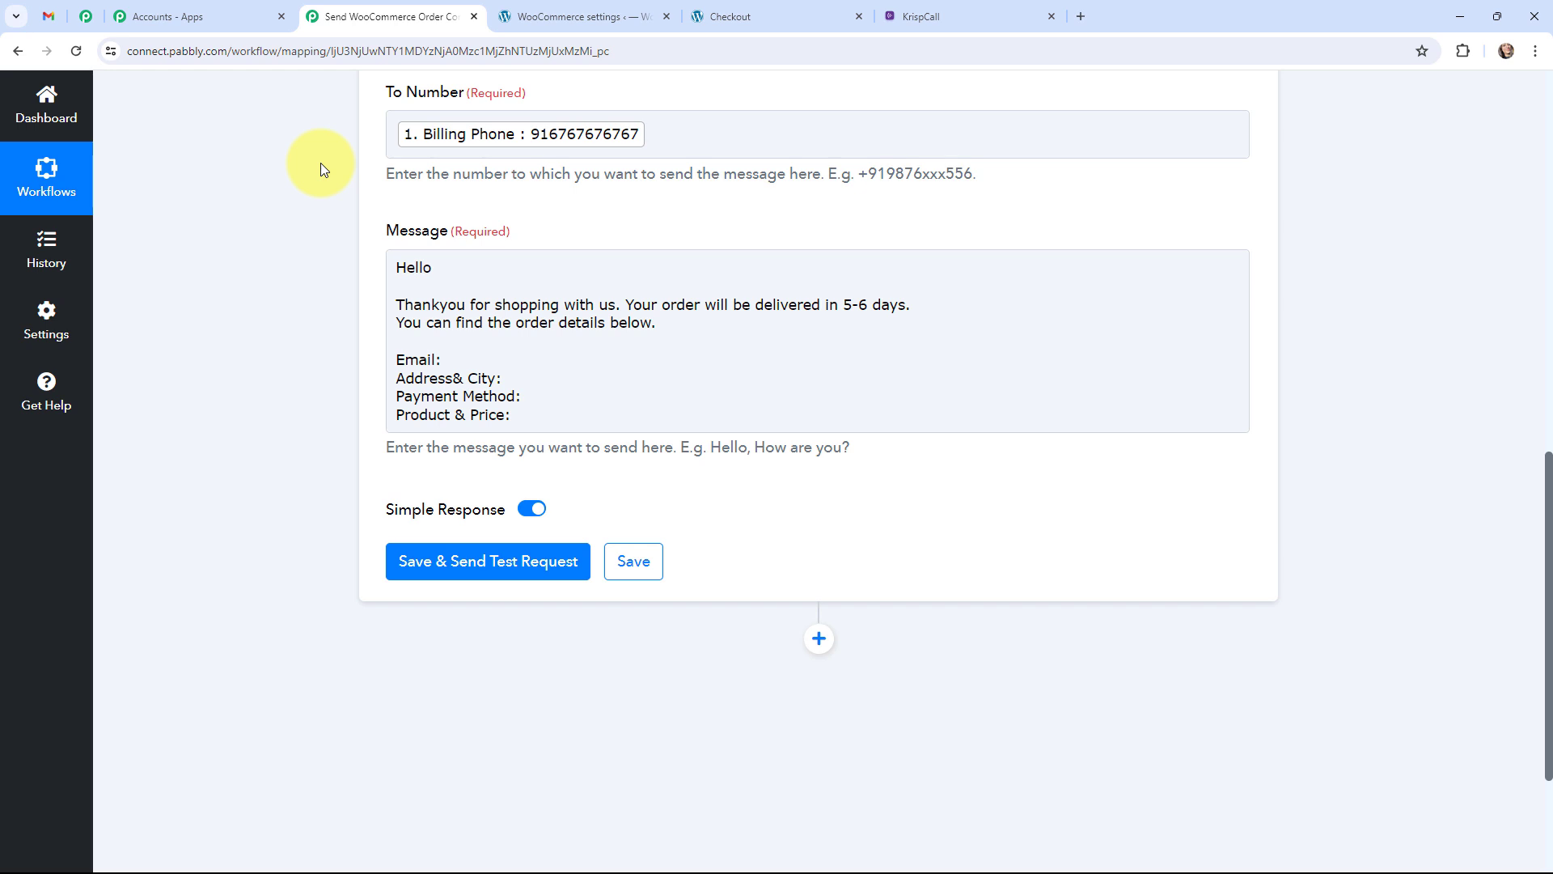
Insert the mapped Billing First Name and Billing Last Name after 'Hello' in the message.
{"action": "left_click", "coordinate": [468, 265]}
{"action": "left_click", "coordinate": [512, 560]}
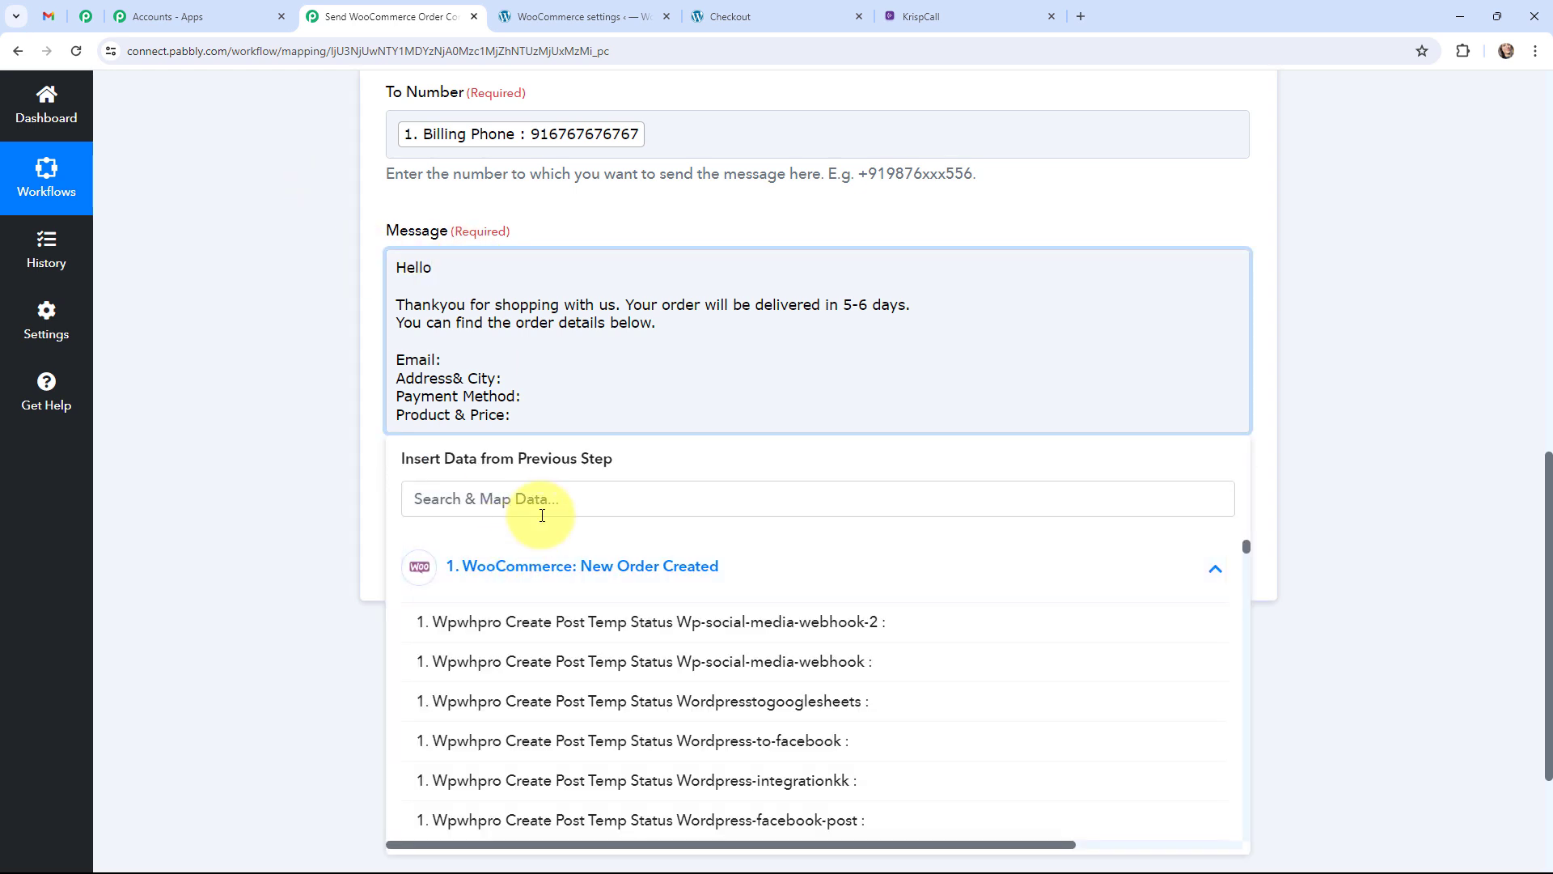
{"action": "left_click", "coordinate": [544, 510]}
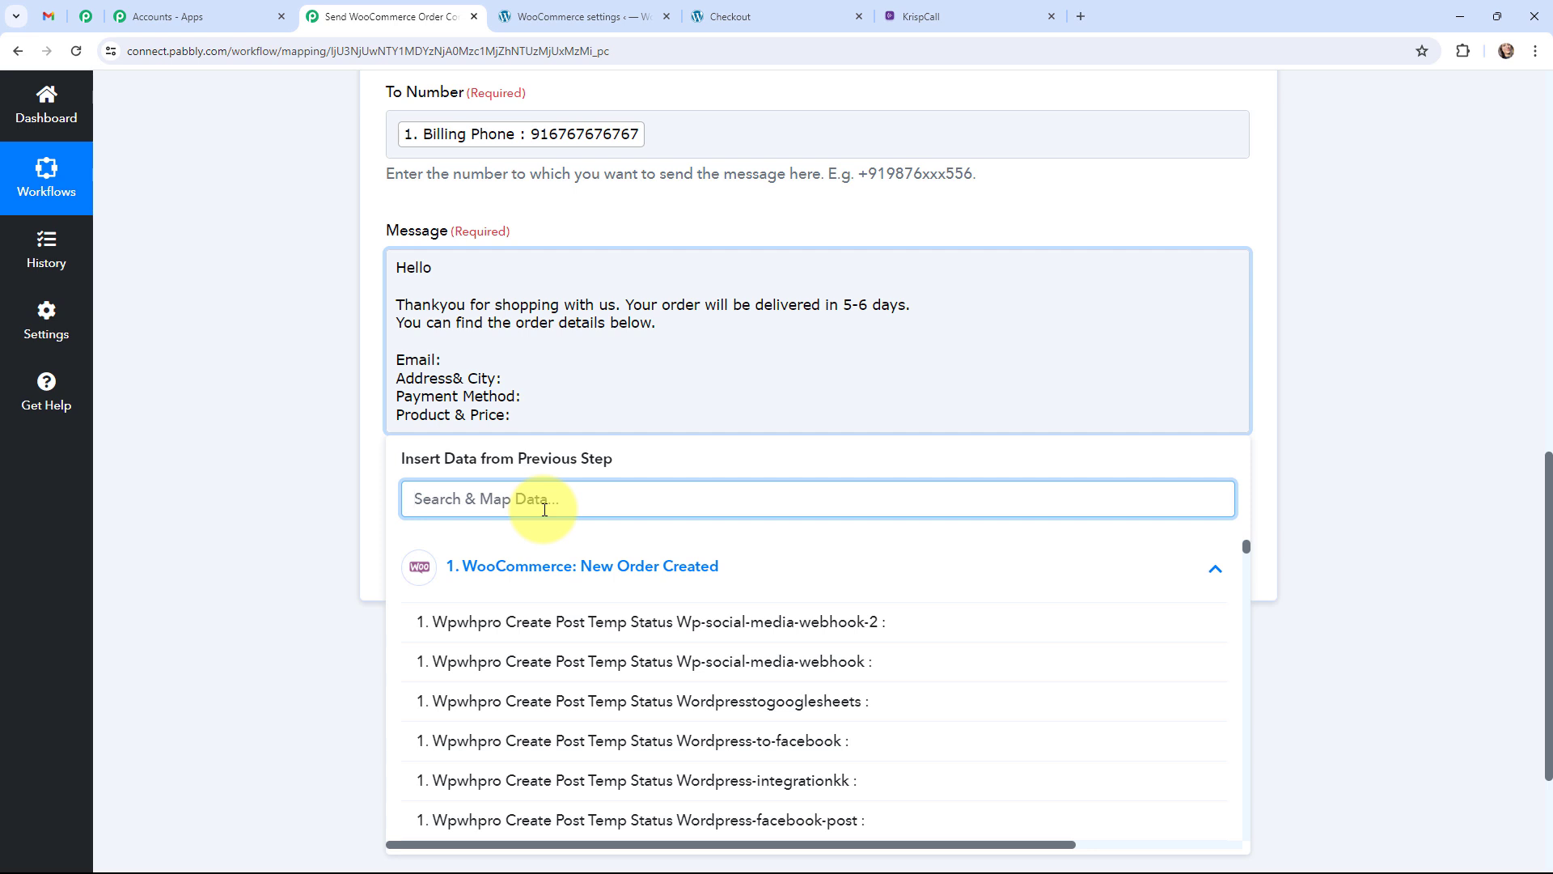
{"action": "type", "text": "late"}
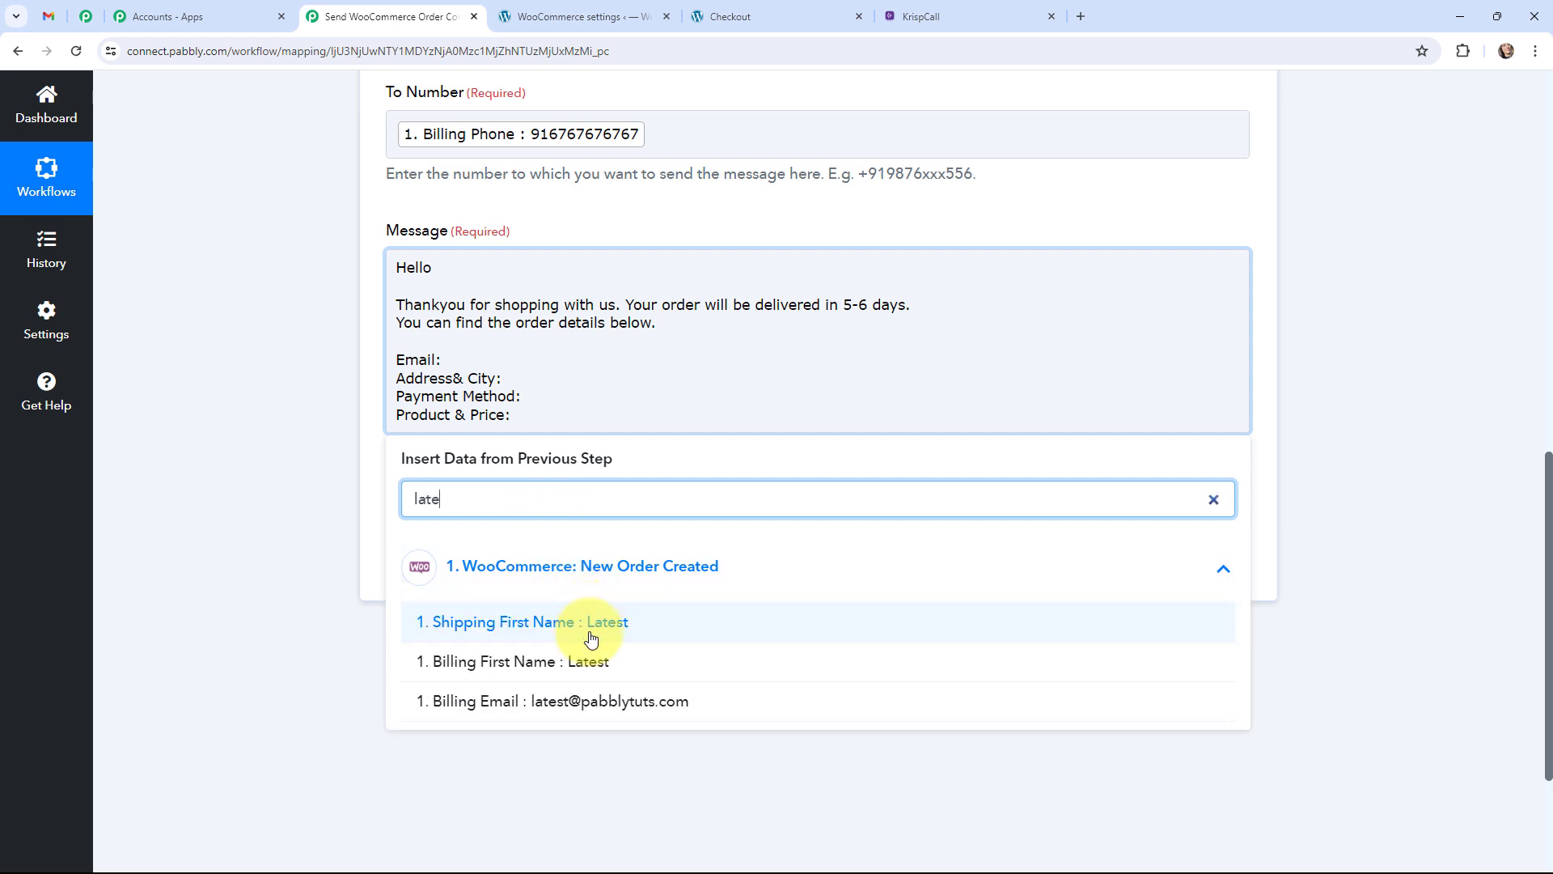
{"action": "left_click", "coordinate": [591, 639]}
{"action": "left_click", "coordinate": [590, 660]}
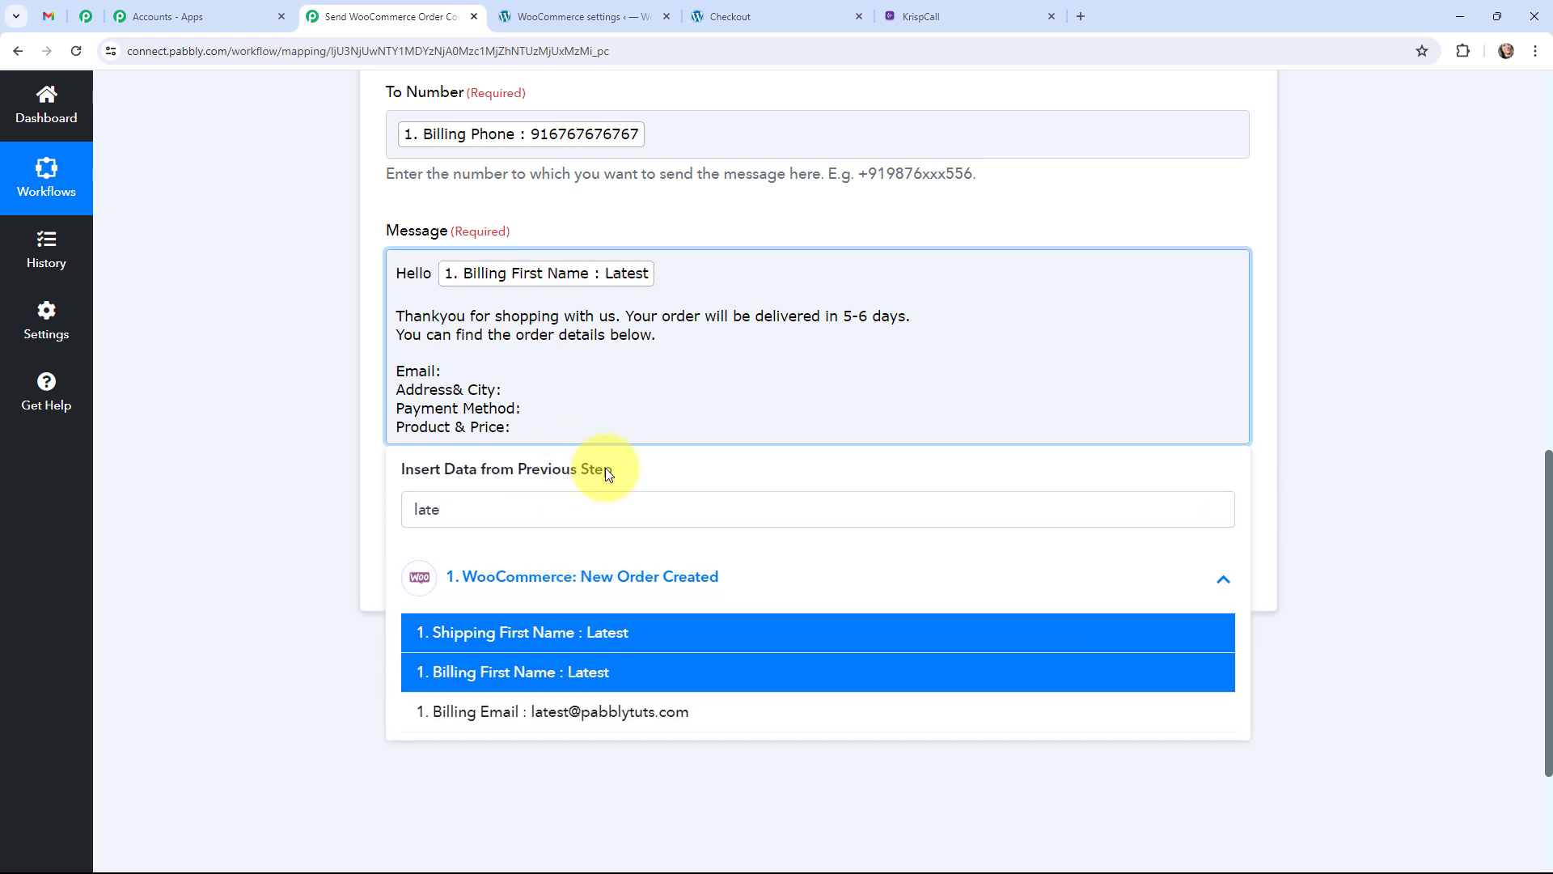
{"action": "left_click_drag", "start_coordinate": [513, 509], "coordinate": [395, 512]}
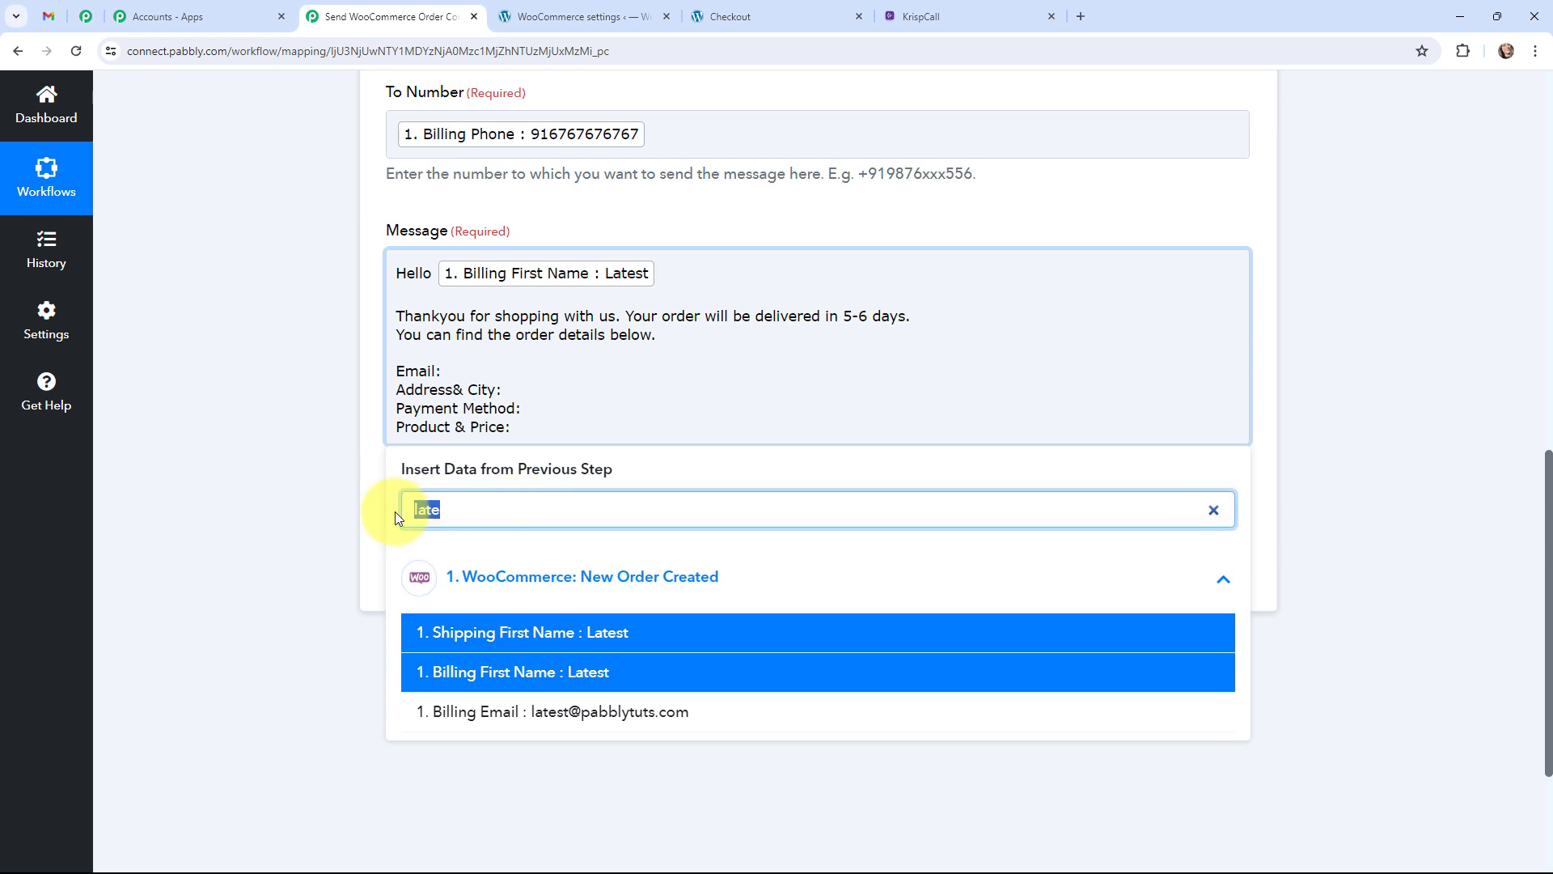
{"action": "key", "text": "BackSpace"}
{"action": "type", "text": "user"}
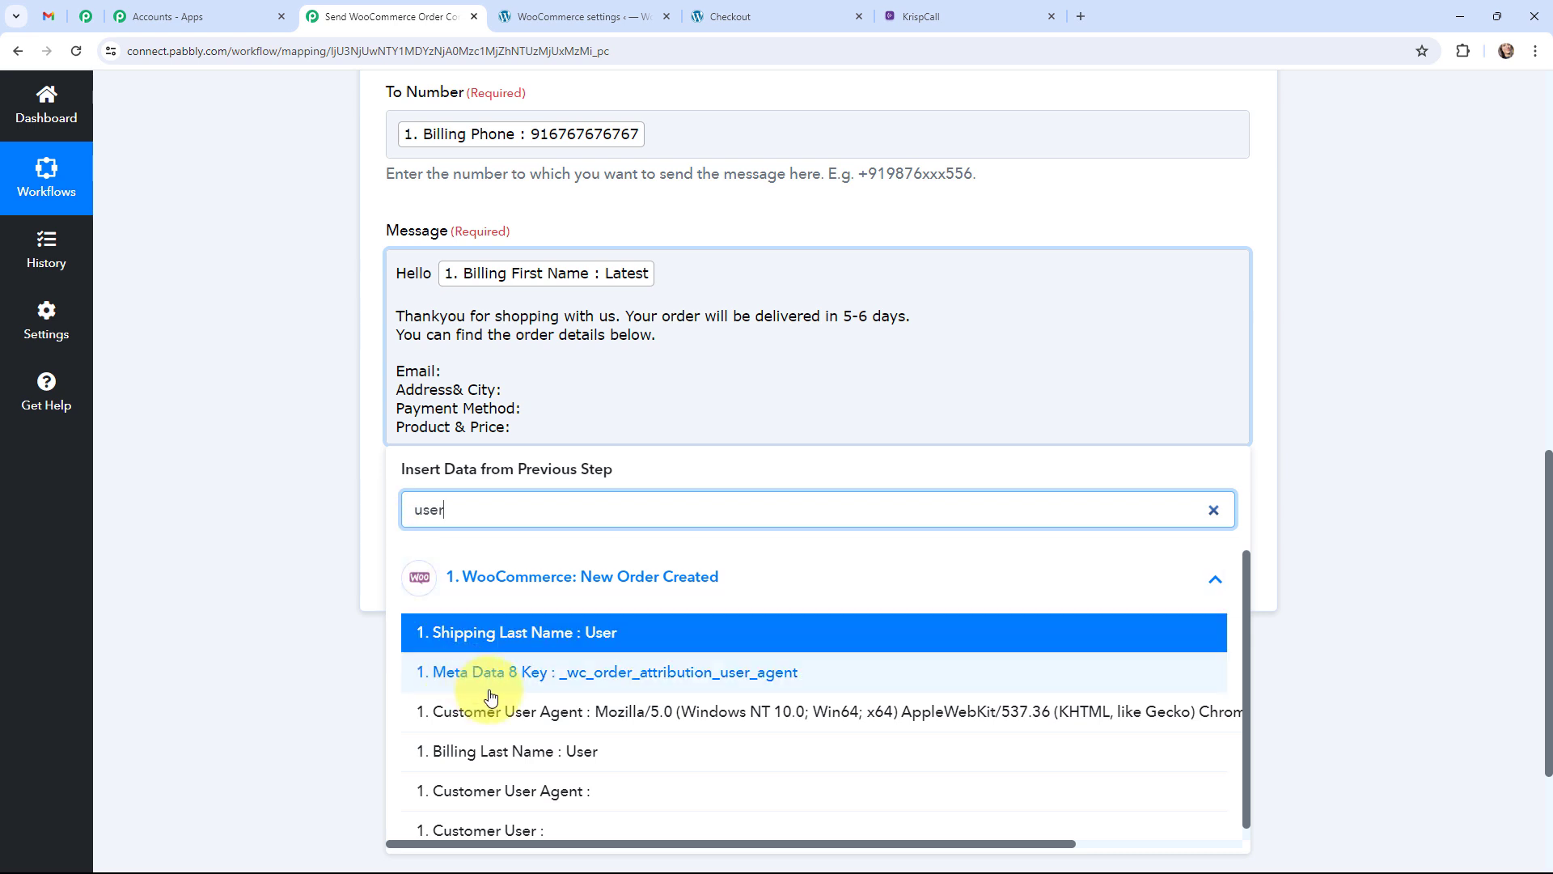
{"action": "scroll", "coordinate": [494, 696], "scroll_direction": "down", "scroll_amount": 1}
{"action": "left_click", "coordinate": [533, 744]}
{"action": "left_click", "coordinate": [254, 457]}
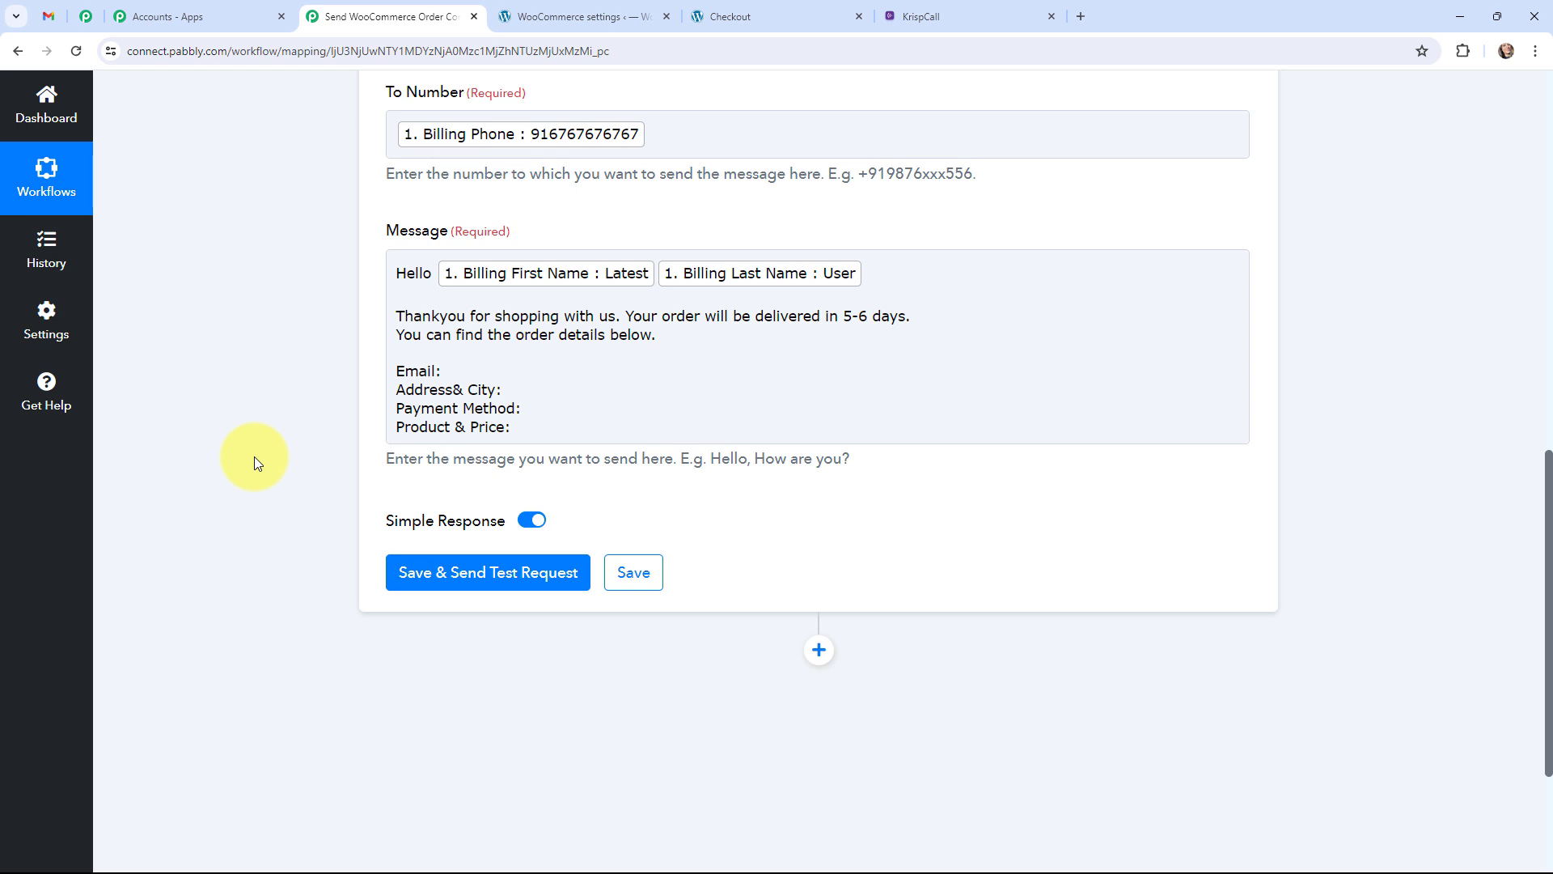
Map the Billing Email field after 'Email:' in the message.
{"action": "left_click", "coordinate": [486, 373]}
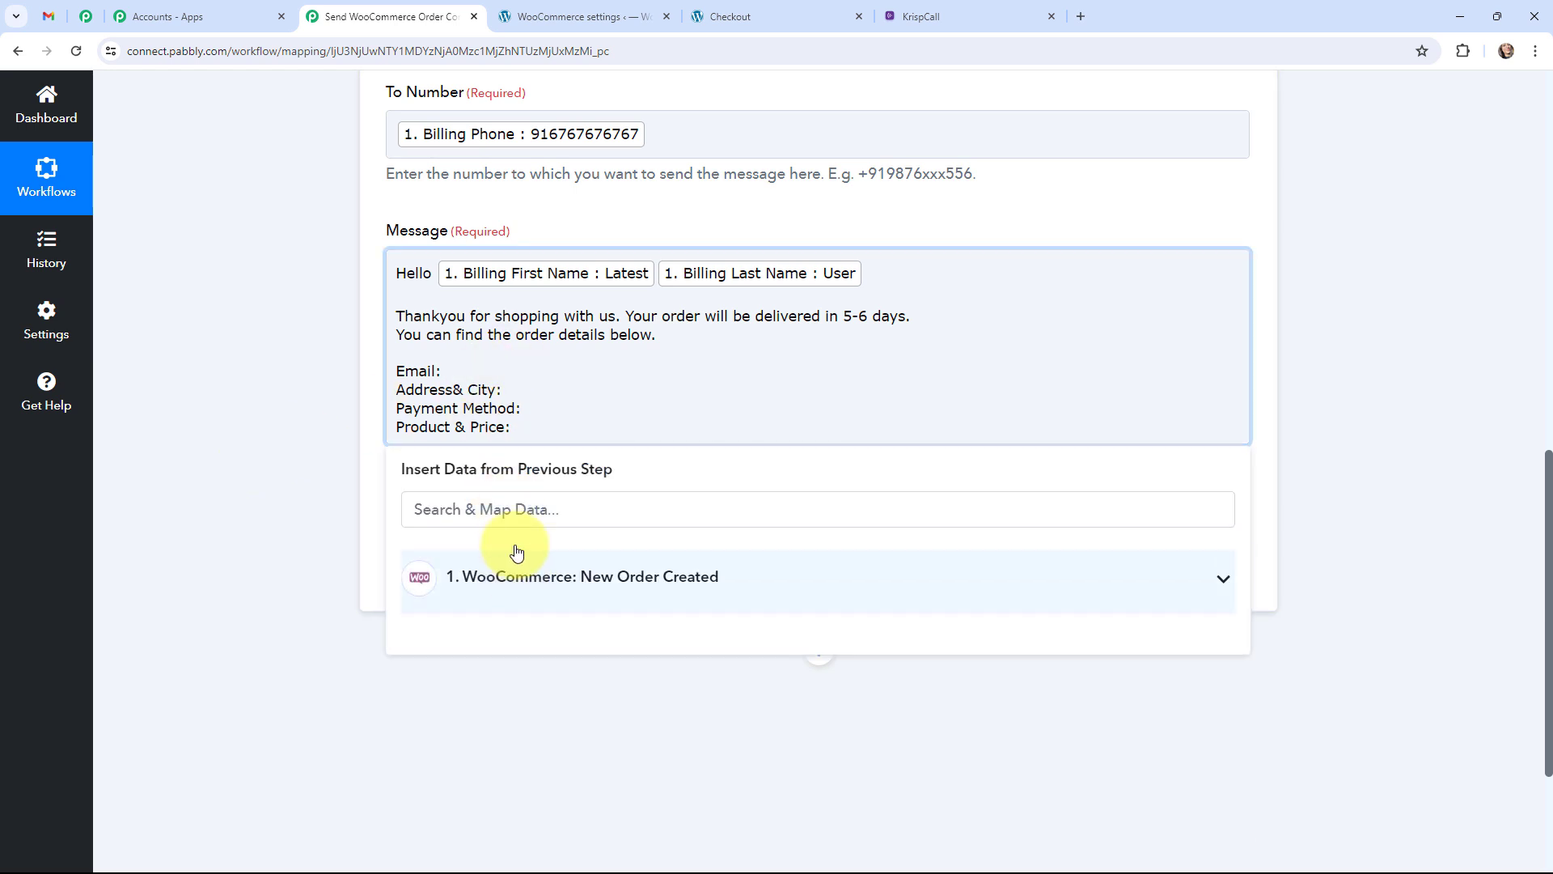
{"action": "left_click", "coordinate": [517, 552]}
{"action": "type", "text": "lates"}
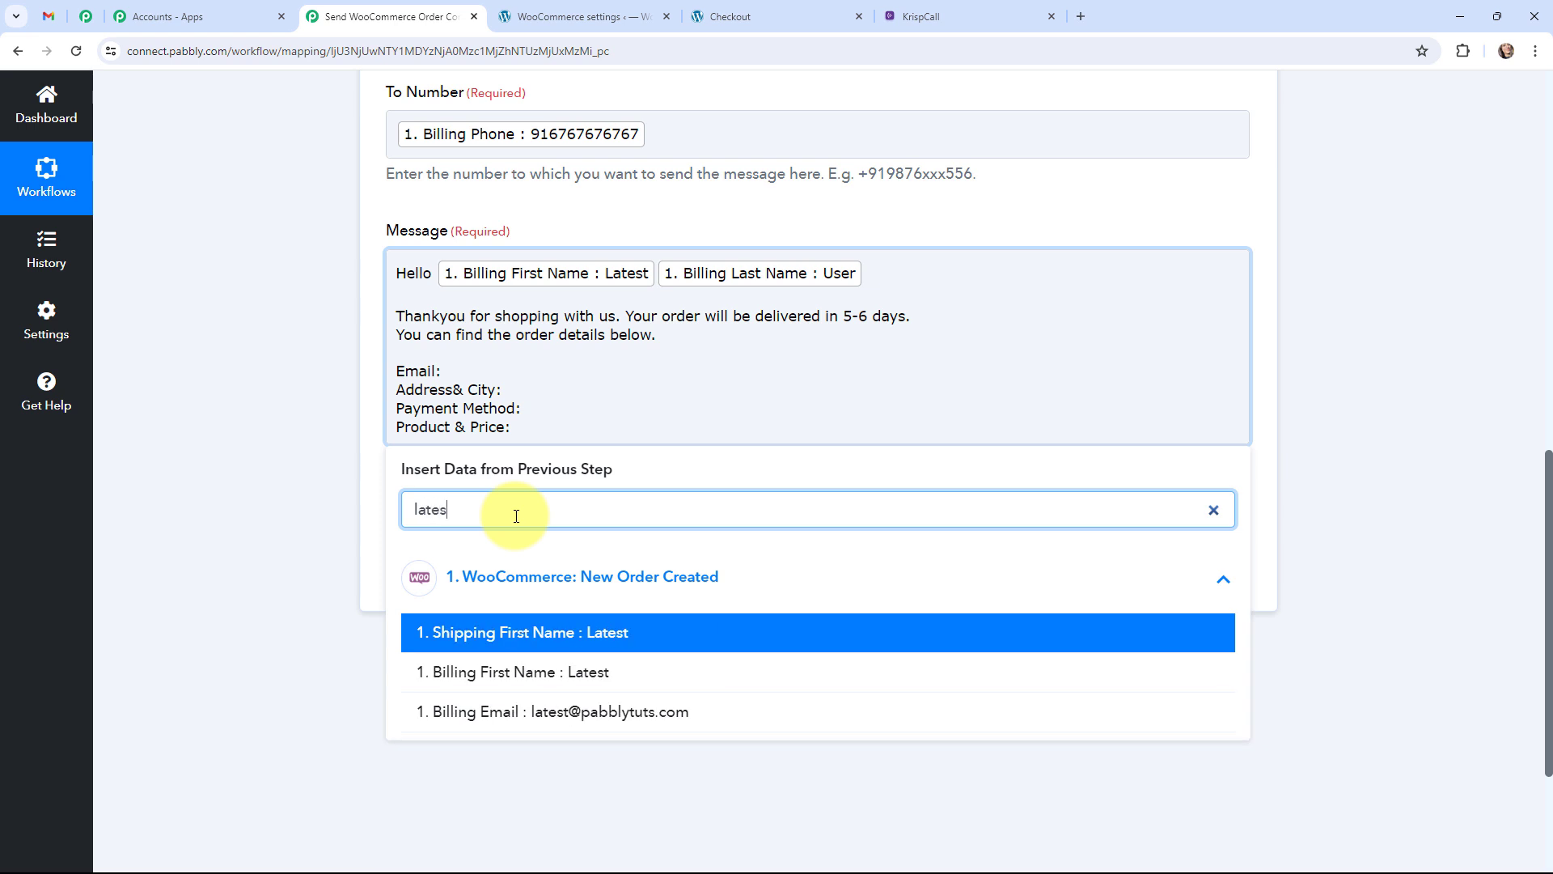
{"action": "left_click", "coordinate": [582, 717]}
{"action": "left_click", "coordinate": [275, 572]}
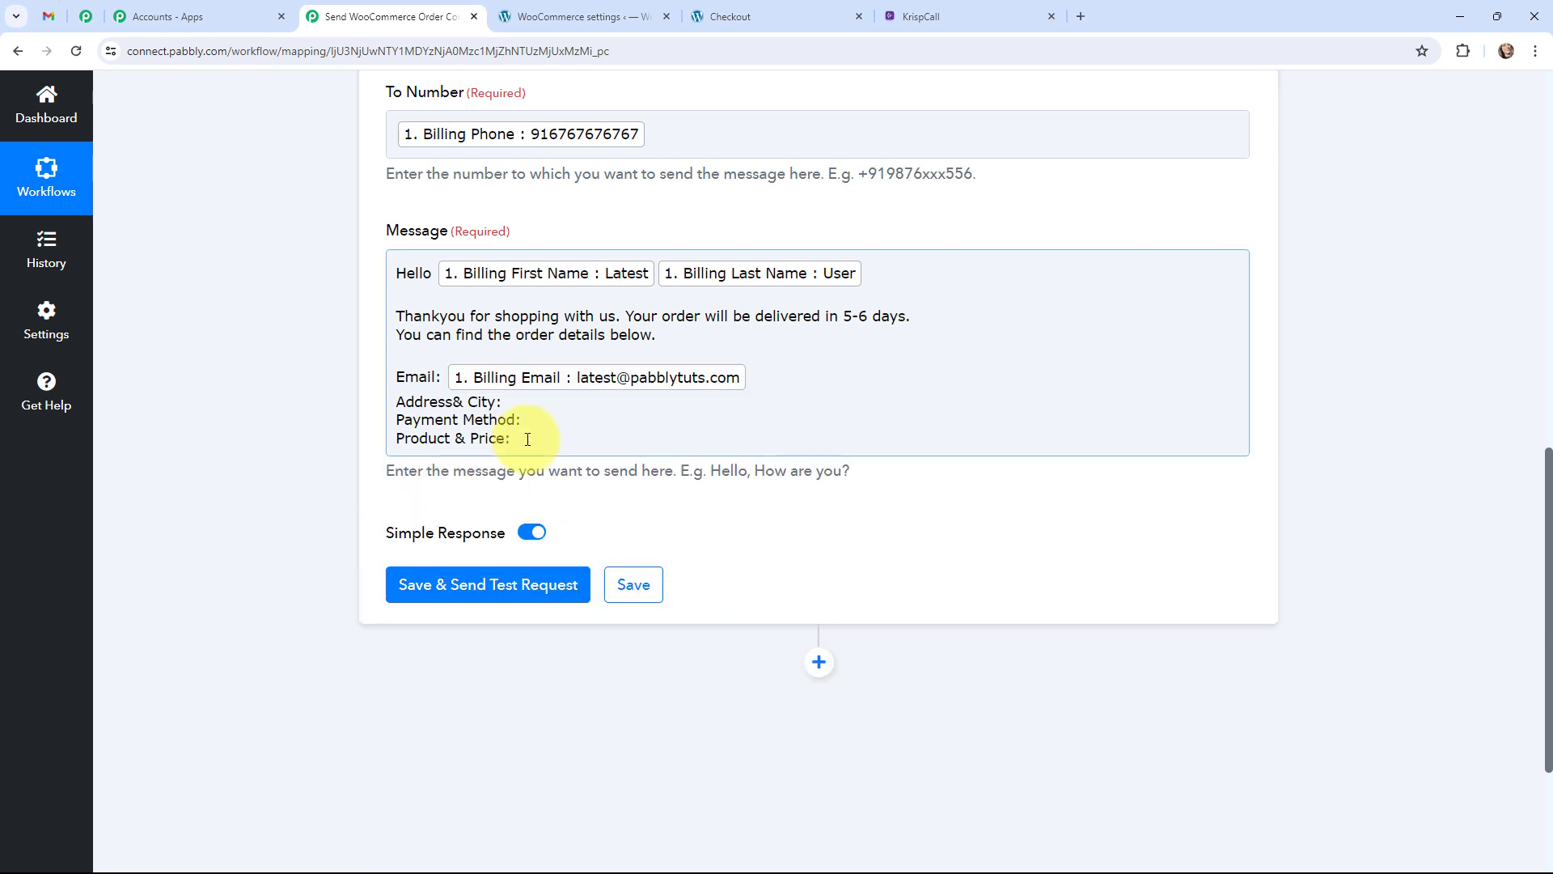
{"action": "left_click", "coordinate": [458, 407]}
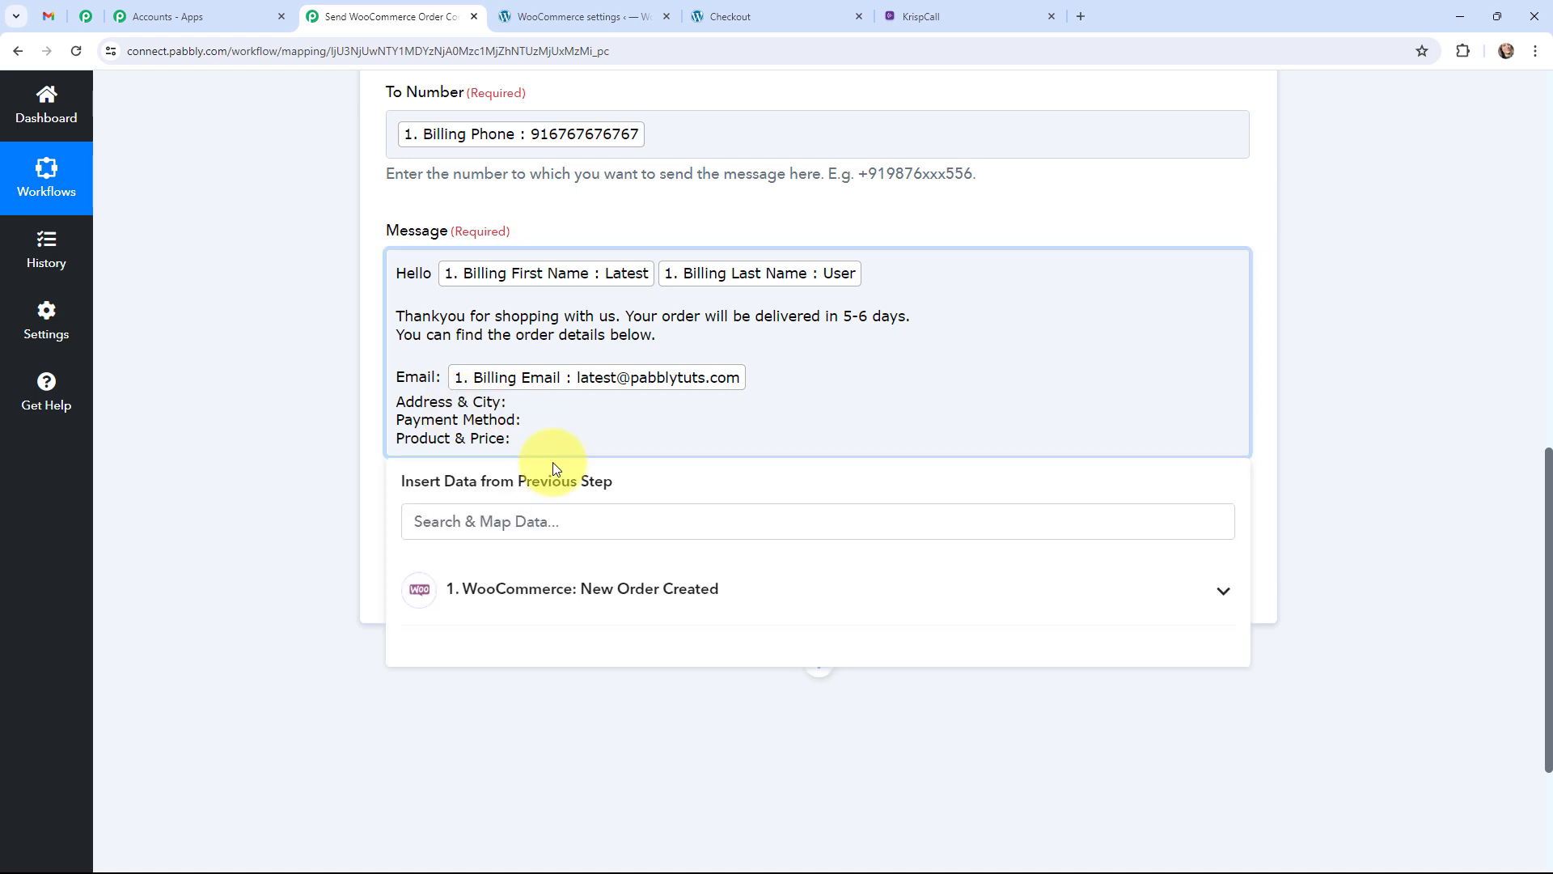
Insert Shipping Address 1, Shipping Address 2 and Billing City on the Address & City line.
{"action": "left_click", "coordinate": [461, 590]}
{"action": "left_click", "coordinate": [562, 519]}
{"action": "type", "text": "a"}
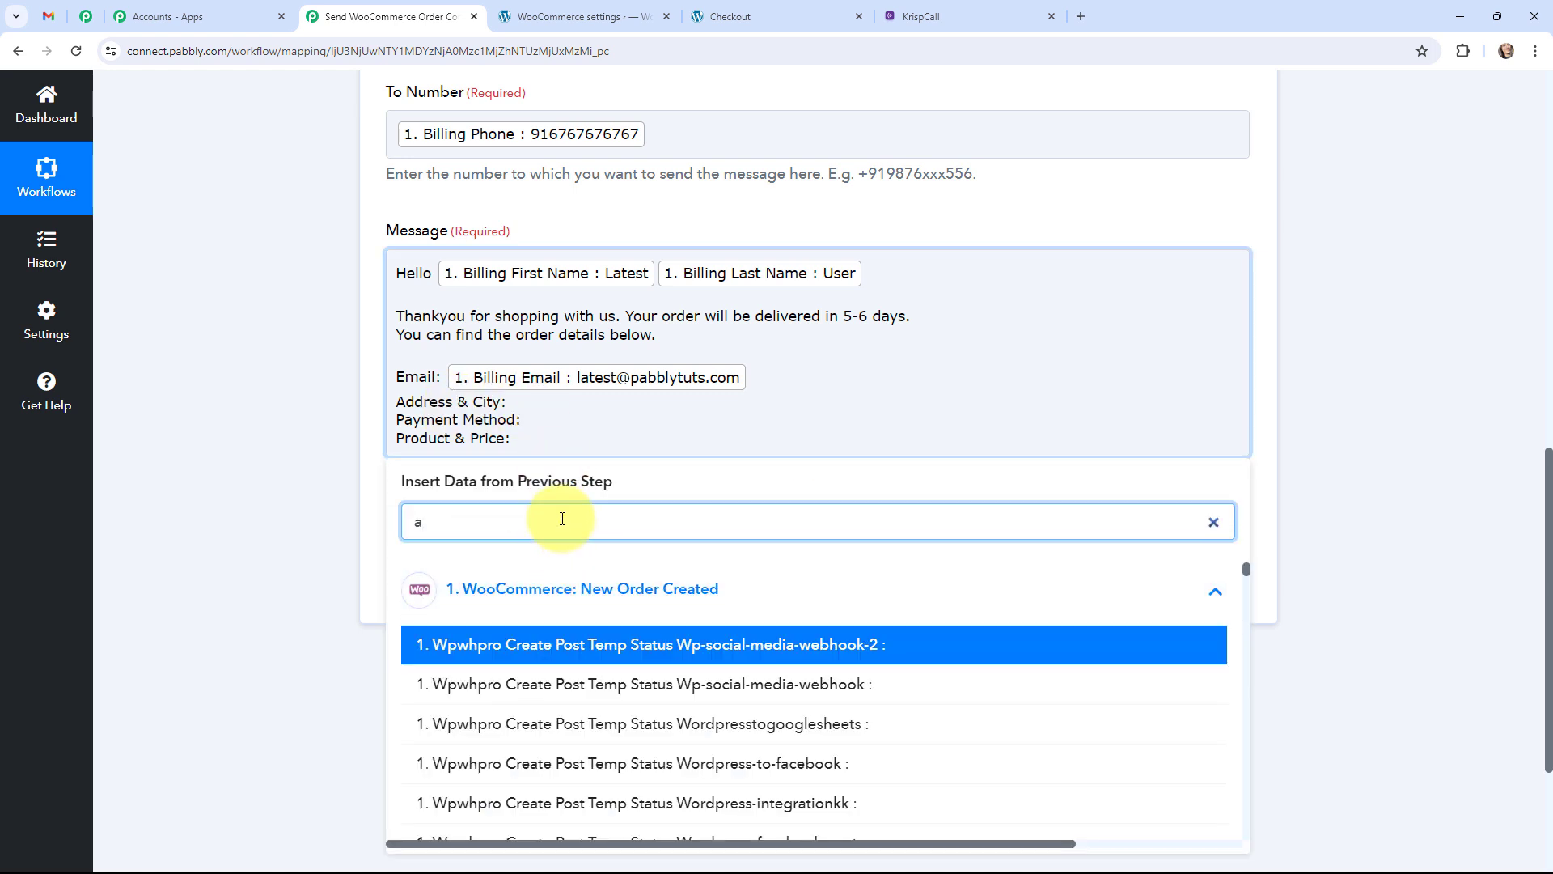
{"action": "type", "text": "ddre"}
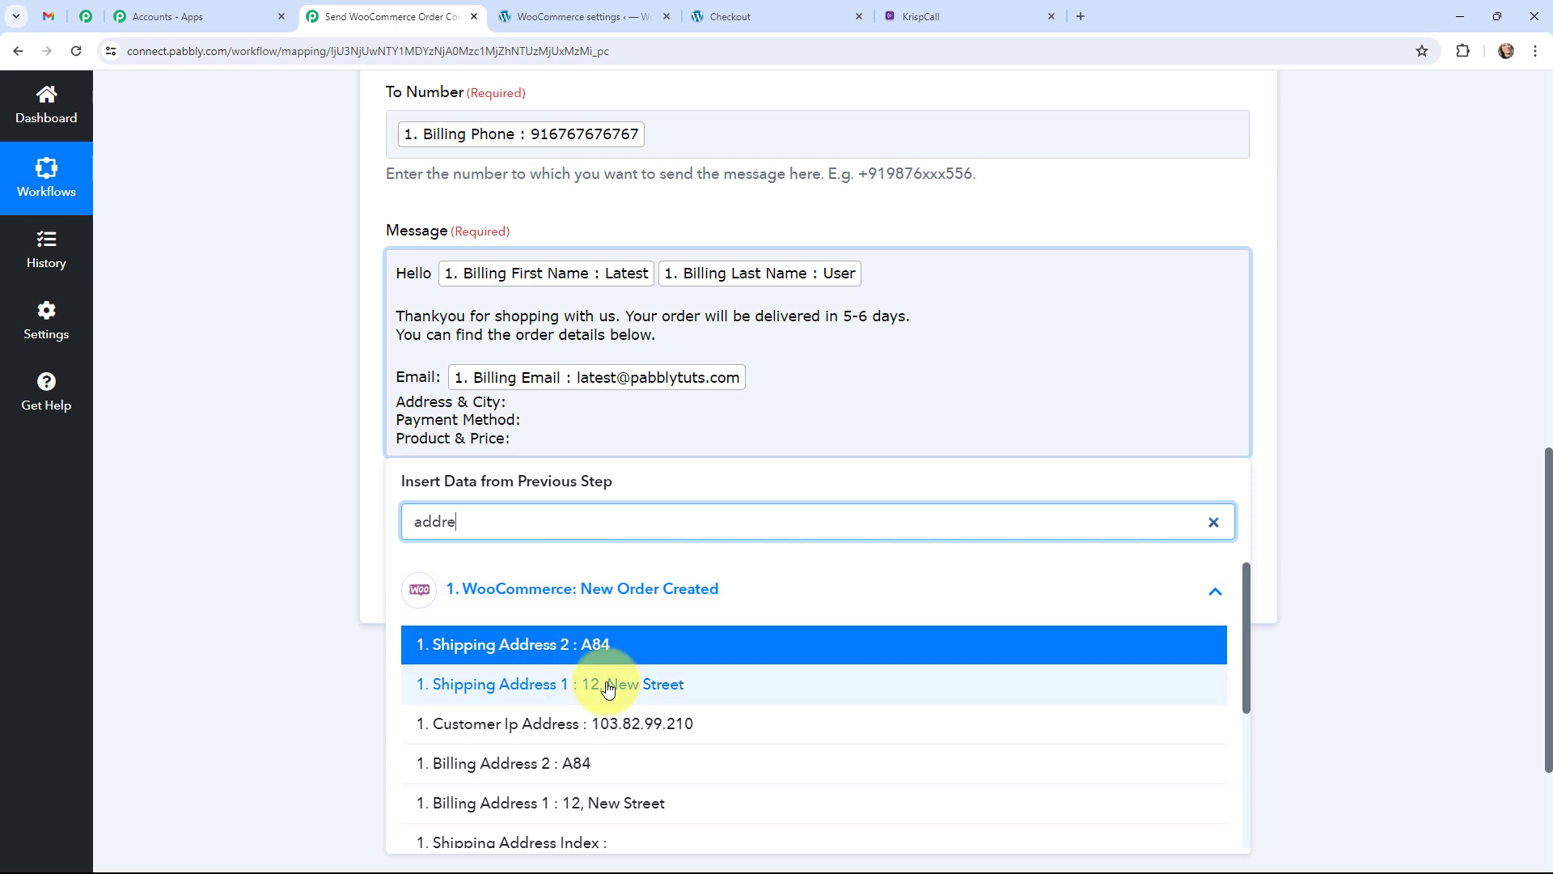
{"action": "left_click", "coordinate": [680, 687]}
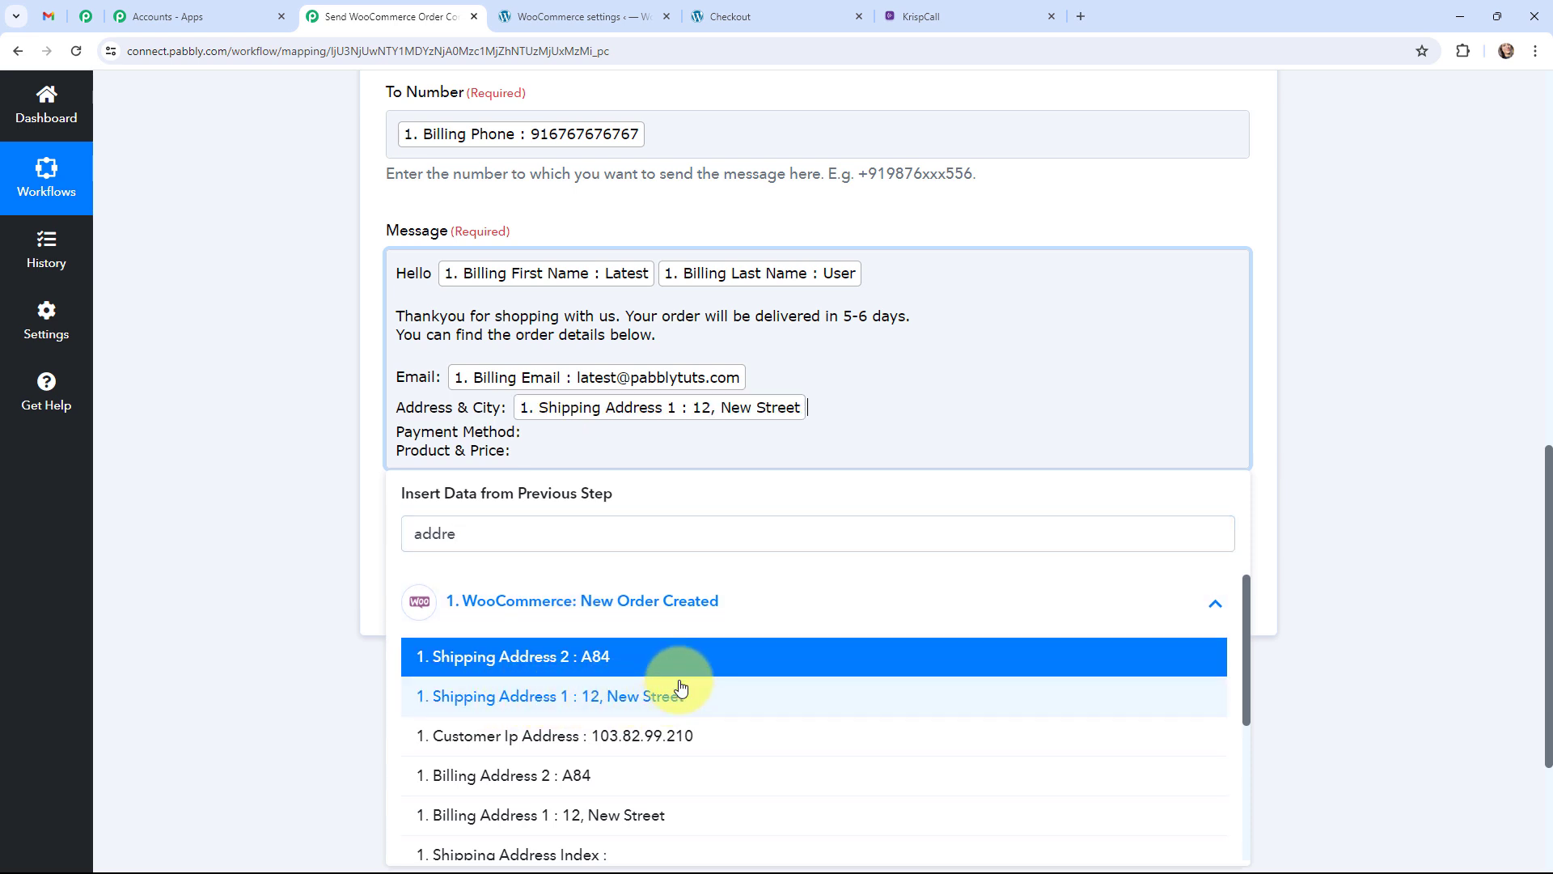
{"action": "left_click", "coordinate": [612, 657]}
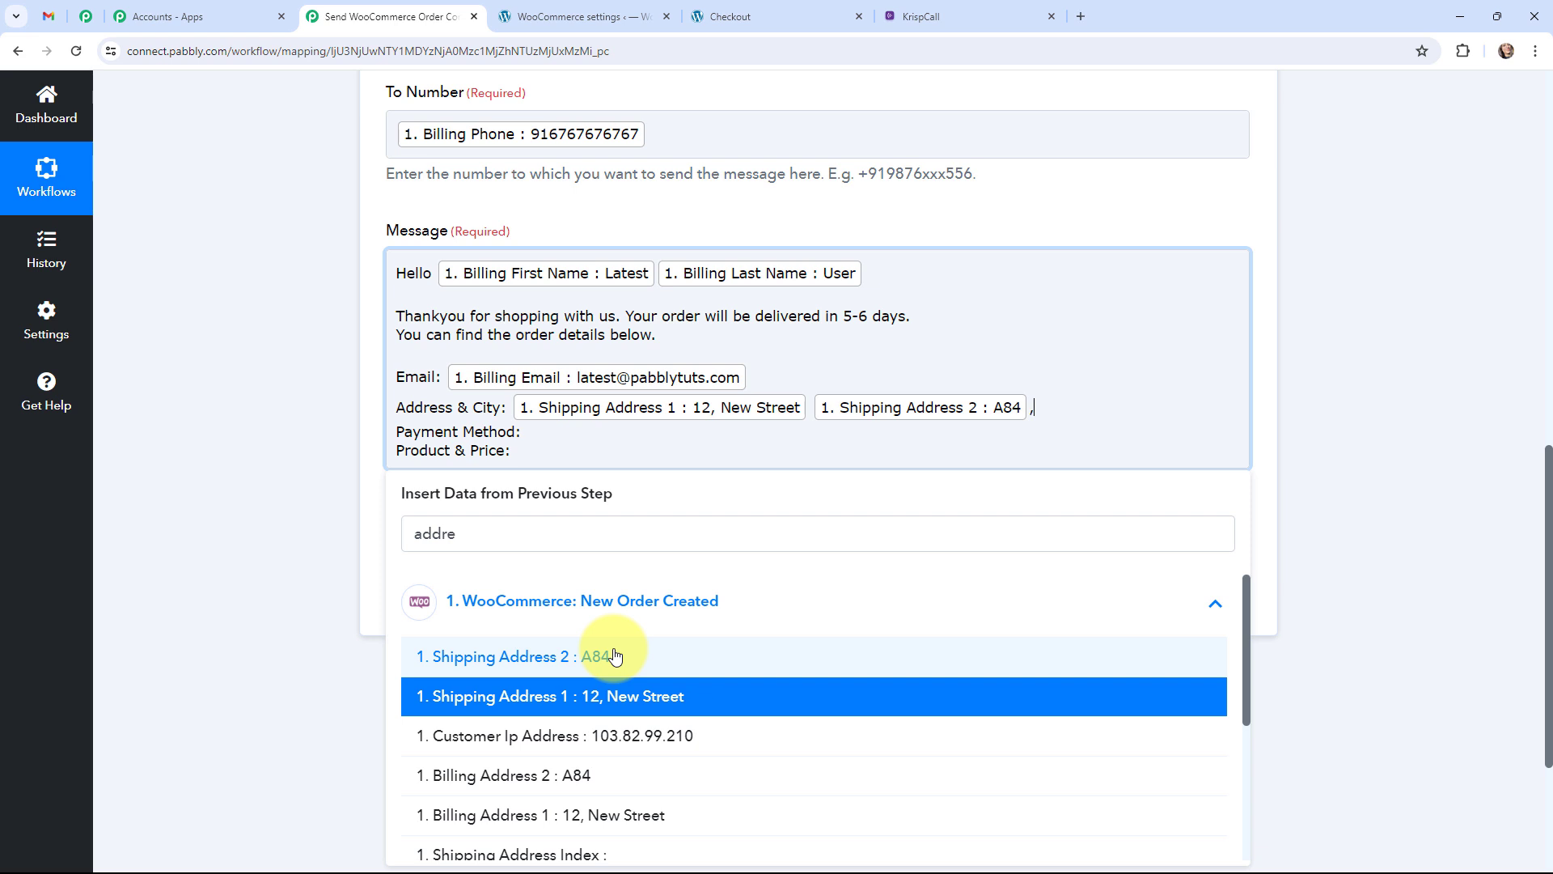
{"action": "scroll", "coordinate": [558, 671], "scroll_direction": "down", "scroll_amount": 1}
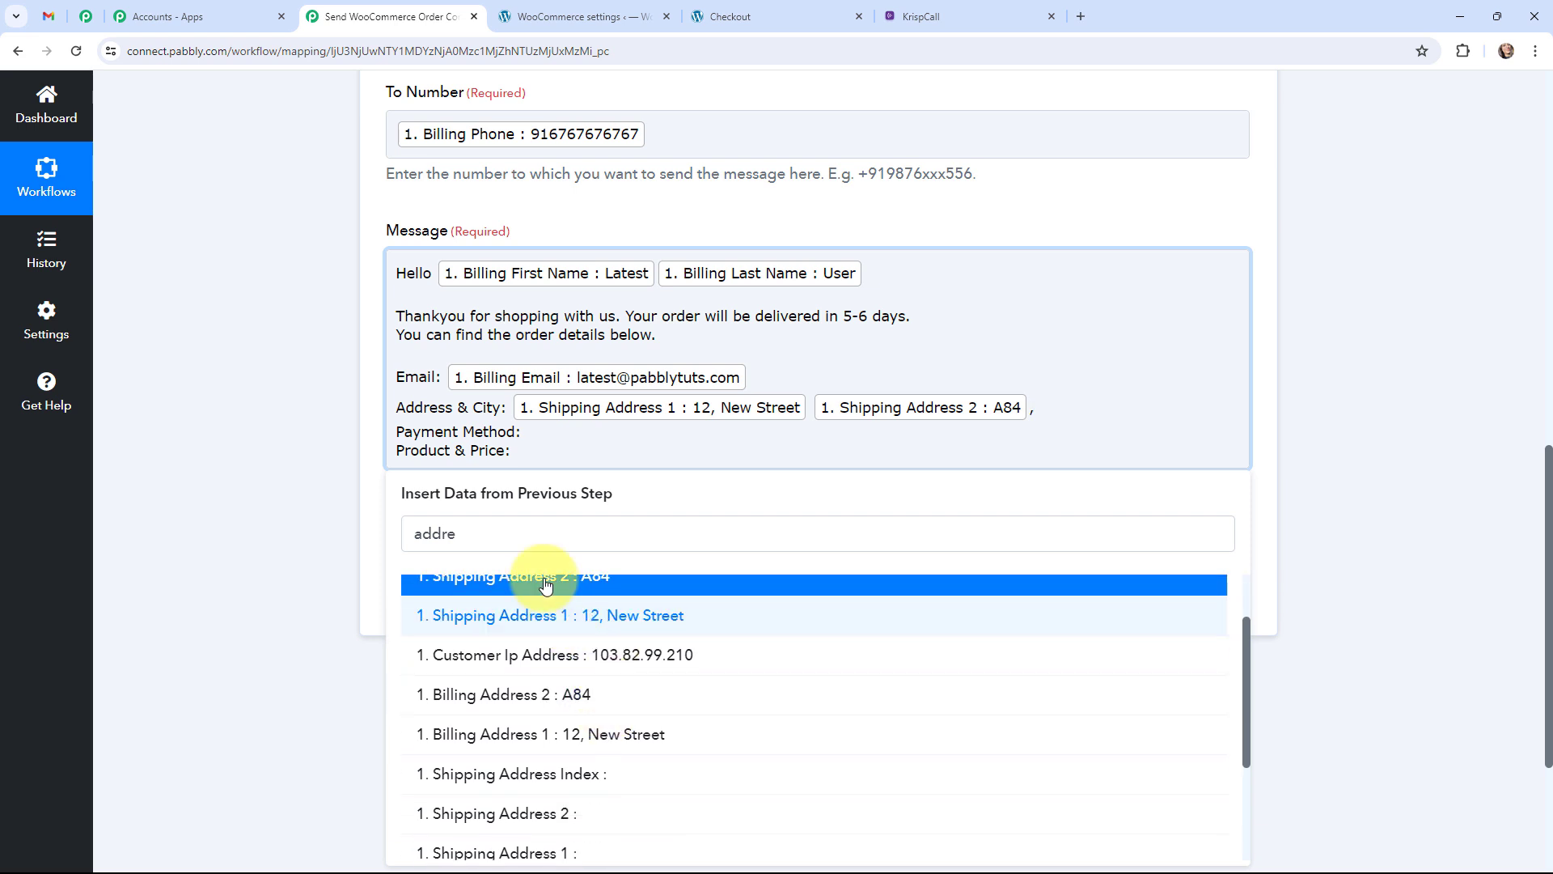
{"action": "left_click", "coordinate": [491, 540]}
{"action": "left_click_drag", "start_coordinate": [491, 540], "coordinate": [400, 527]}
{"action": "key", "text": "BackSpace"}
{"action": "type", "text": "c"}
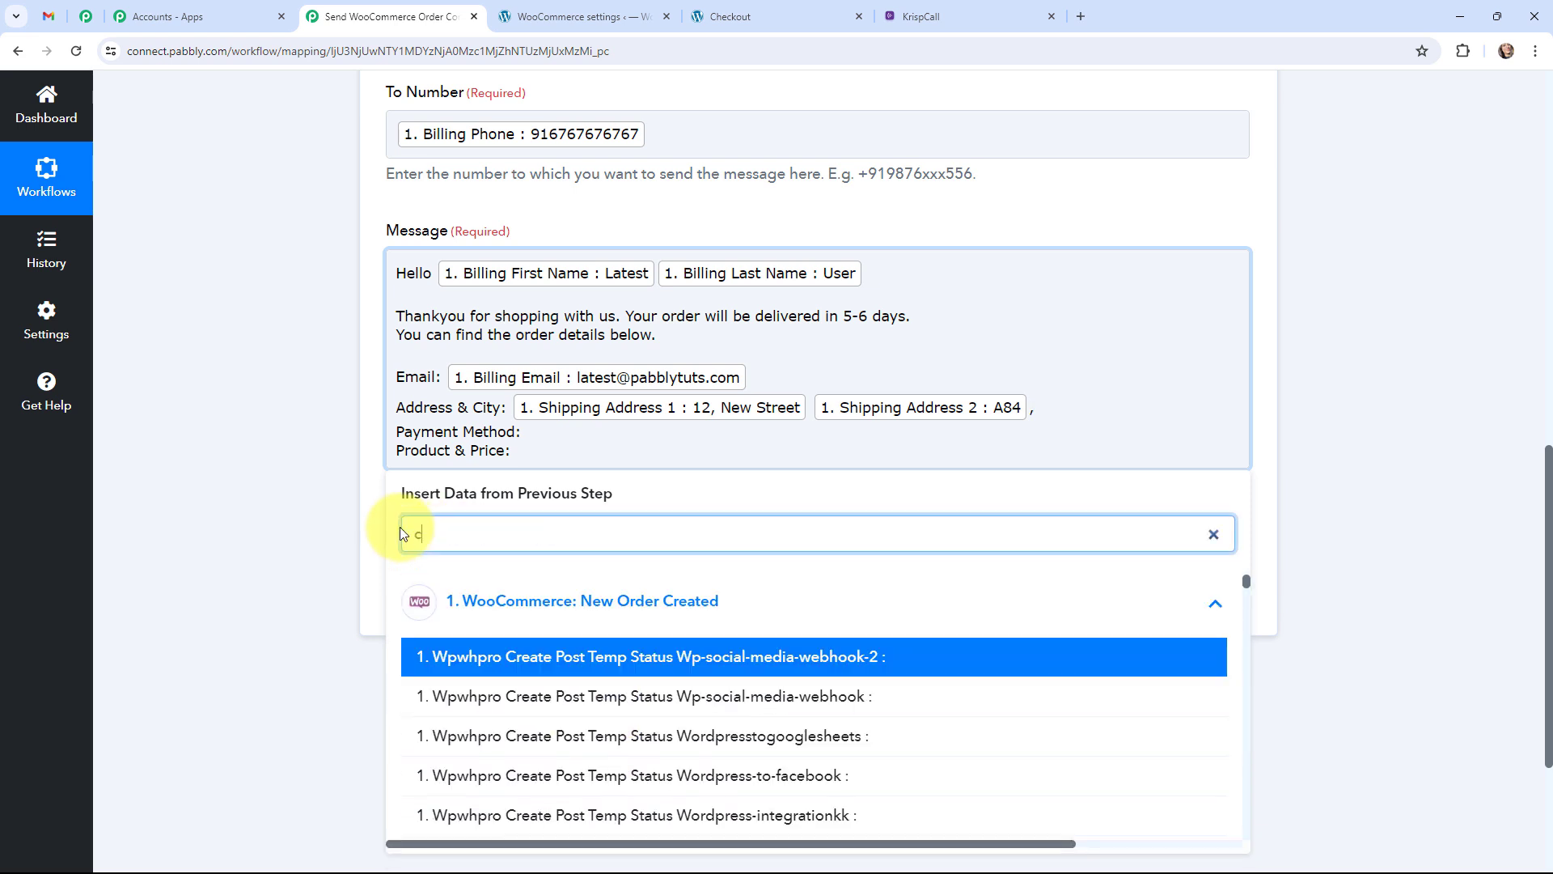
{"action": "type", "text": "ity"}
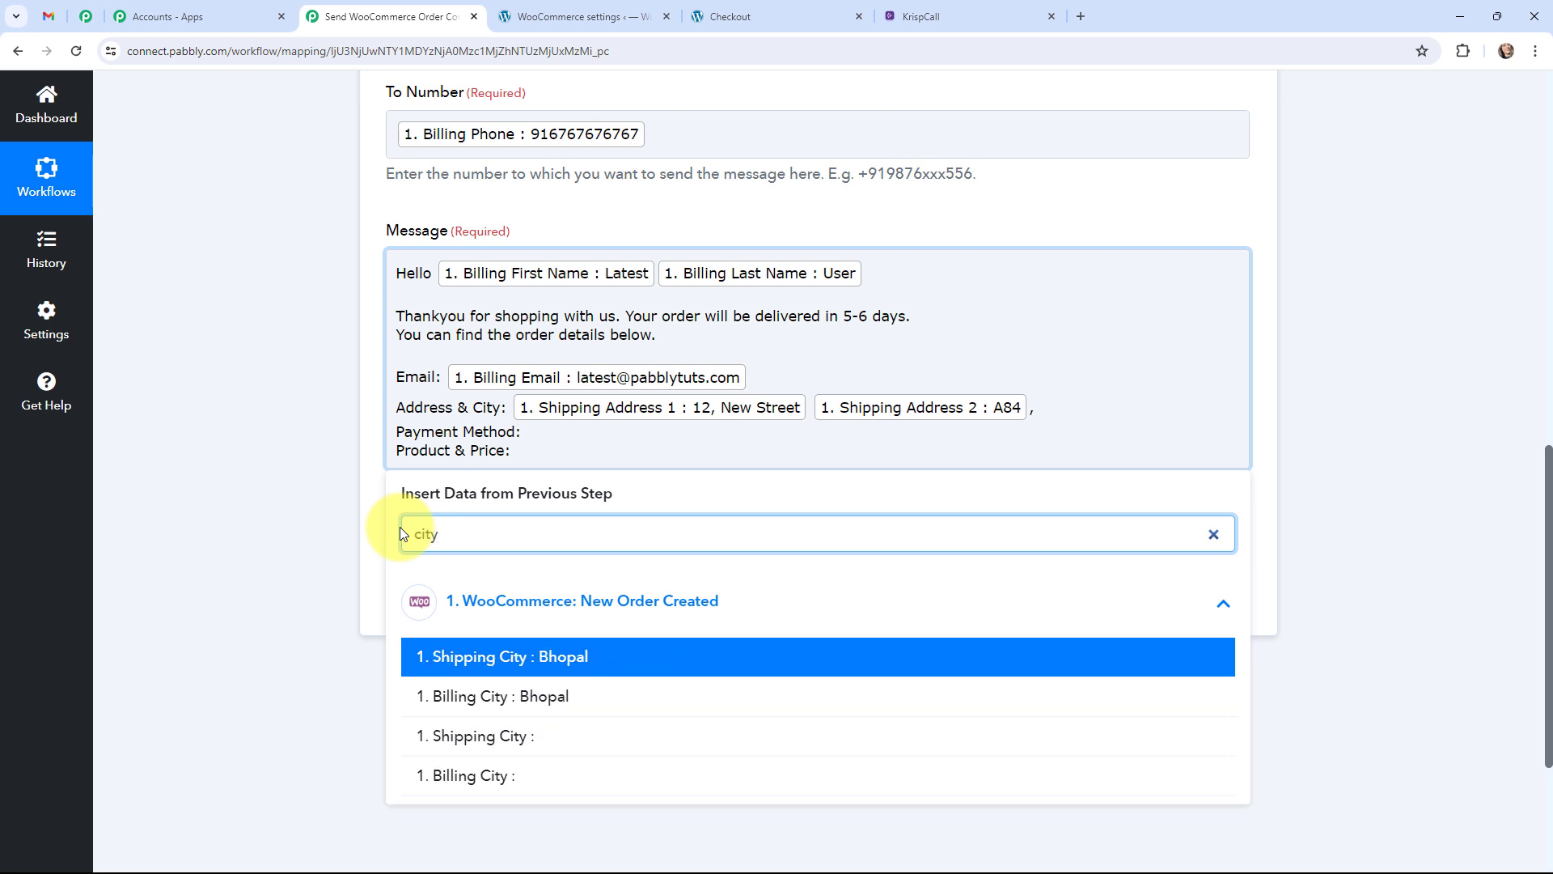
{"action": "left_click", "coordinate": [571, 697]}
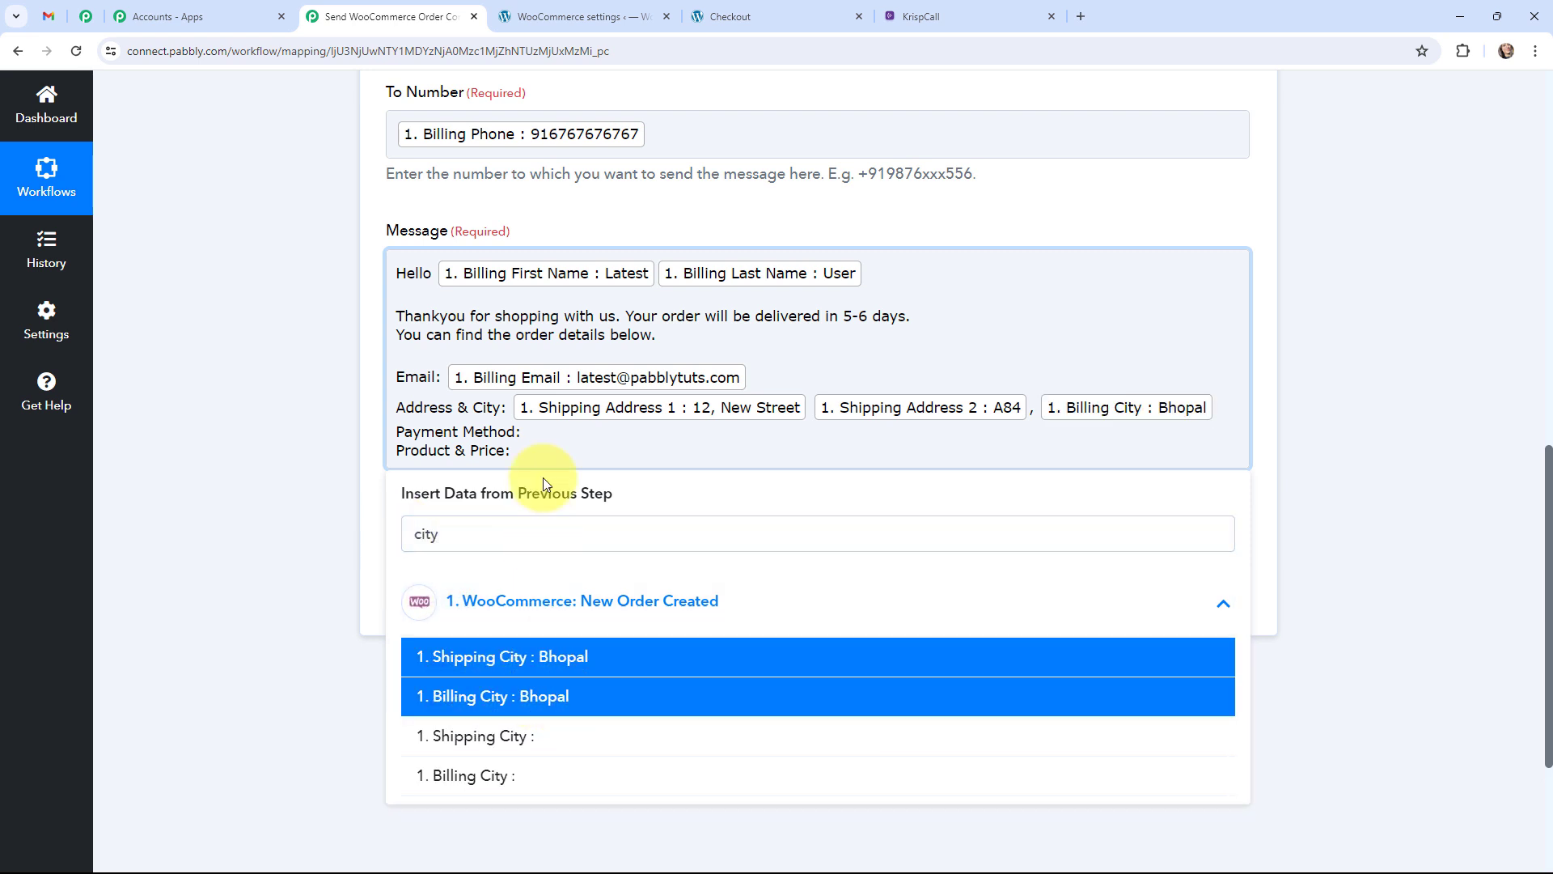
Map the payment method title after 'Payment Method'.
{"action": "left_click", "coordinate": [551, 432]}
{"action": "left_click", "coordinate": [539, 617]}
{"action": "left_click", "coordinate": [562, 530]}
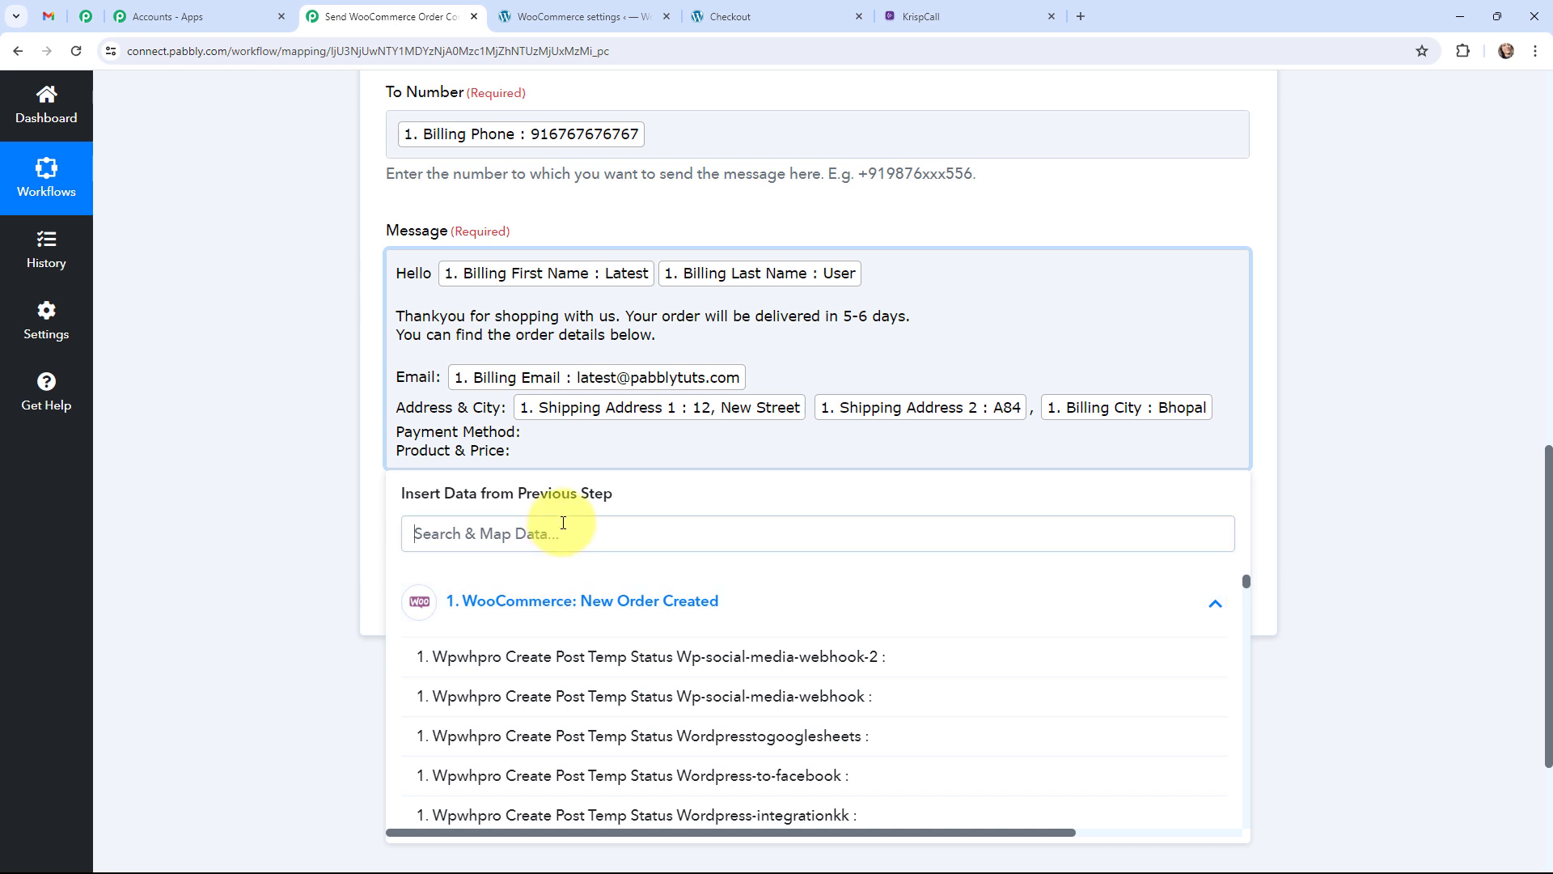
{"action": "type", "text": "cash"}
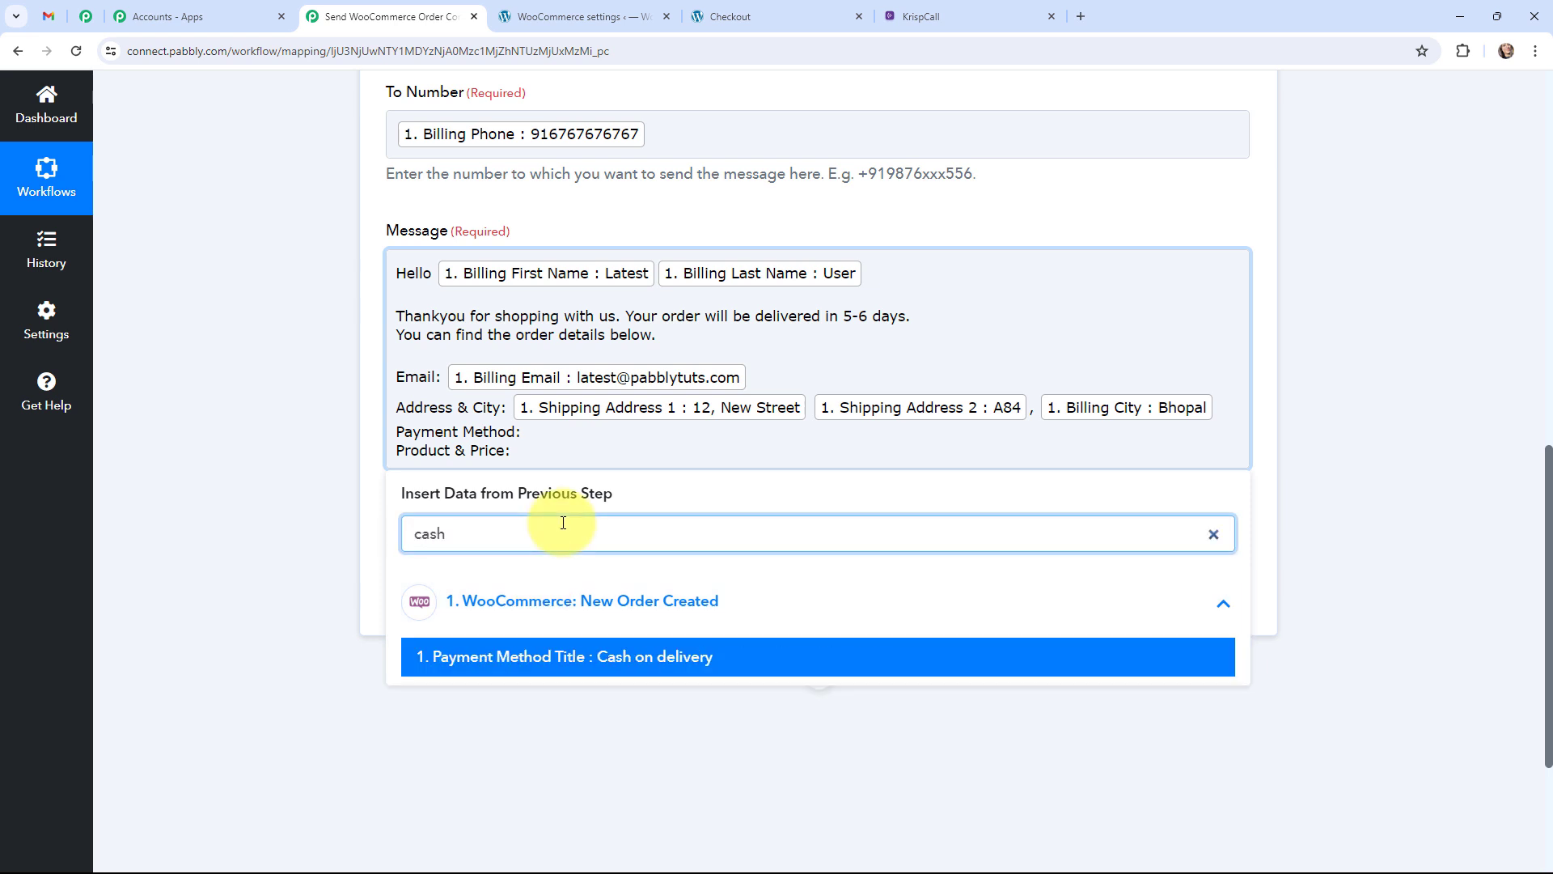
{"action": "left_click", "coordinate": [610, 655]}
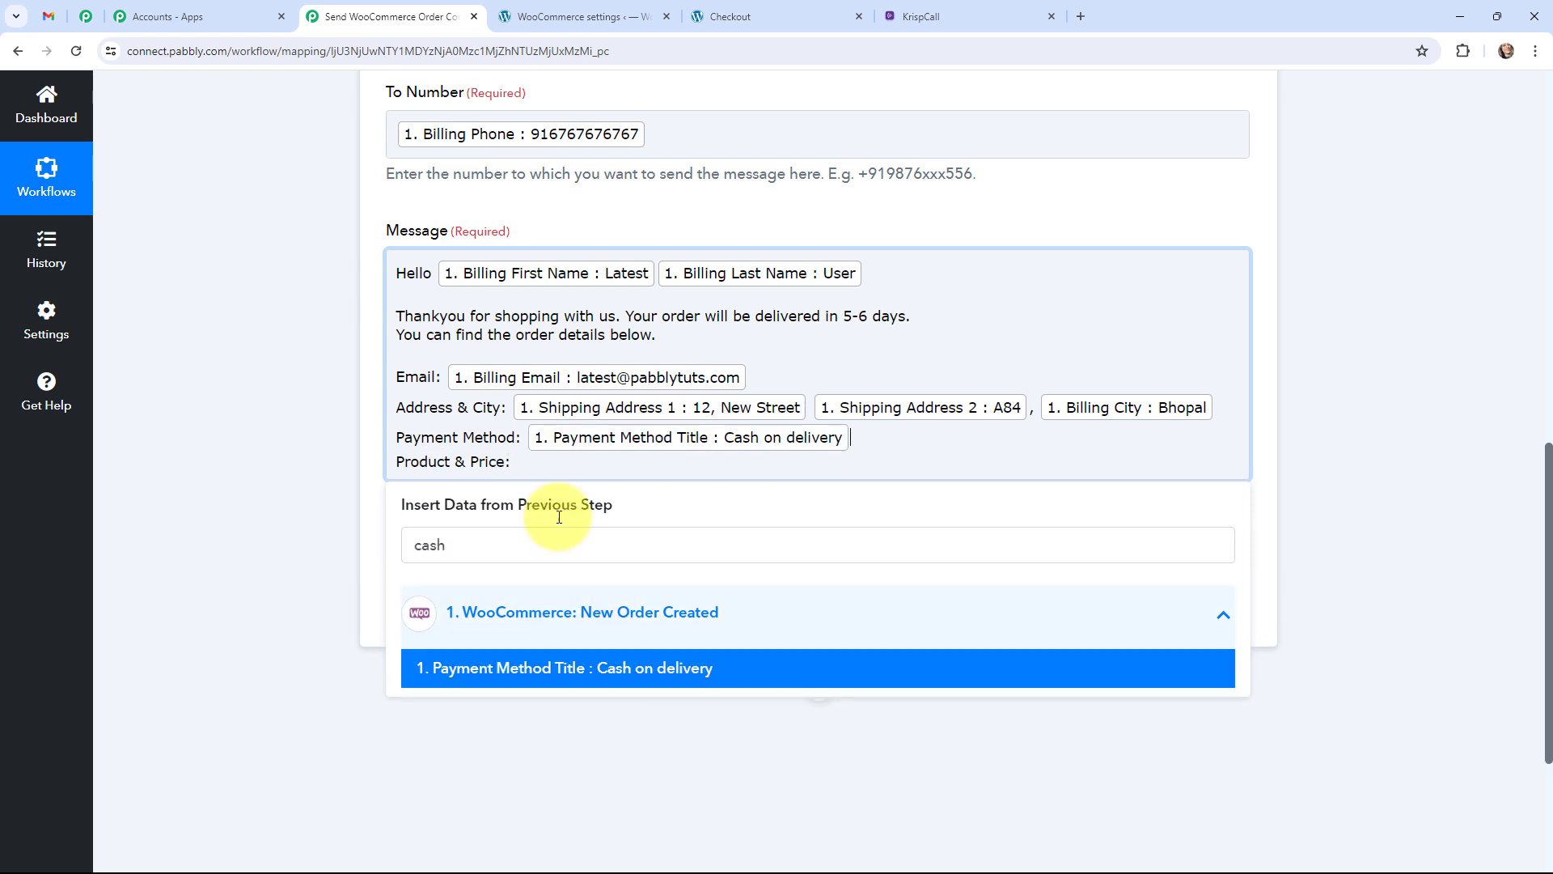
Insert the first line item's name and price, separated by a dash, after 'Product & Price'.
{"action": "left_click", "coordinate": [536, 460]}
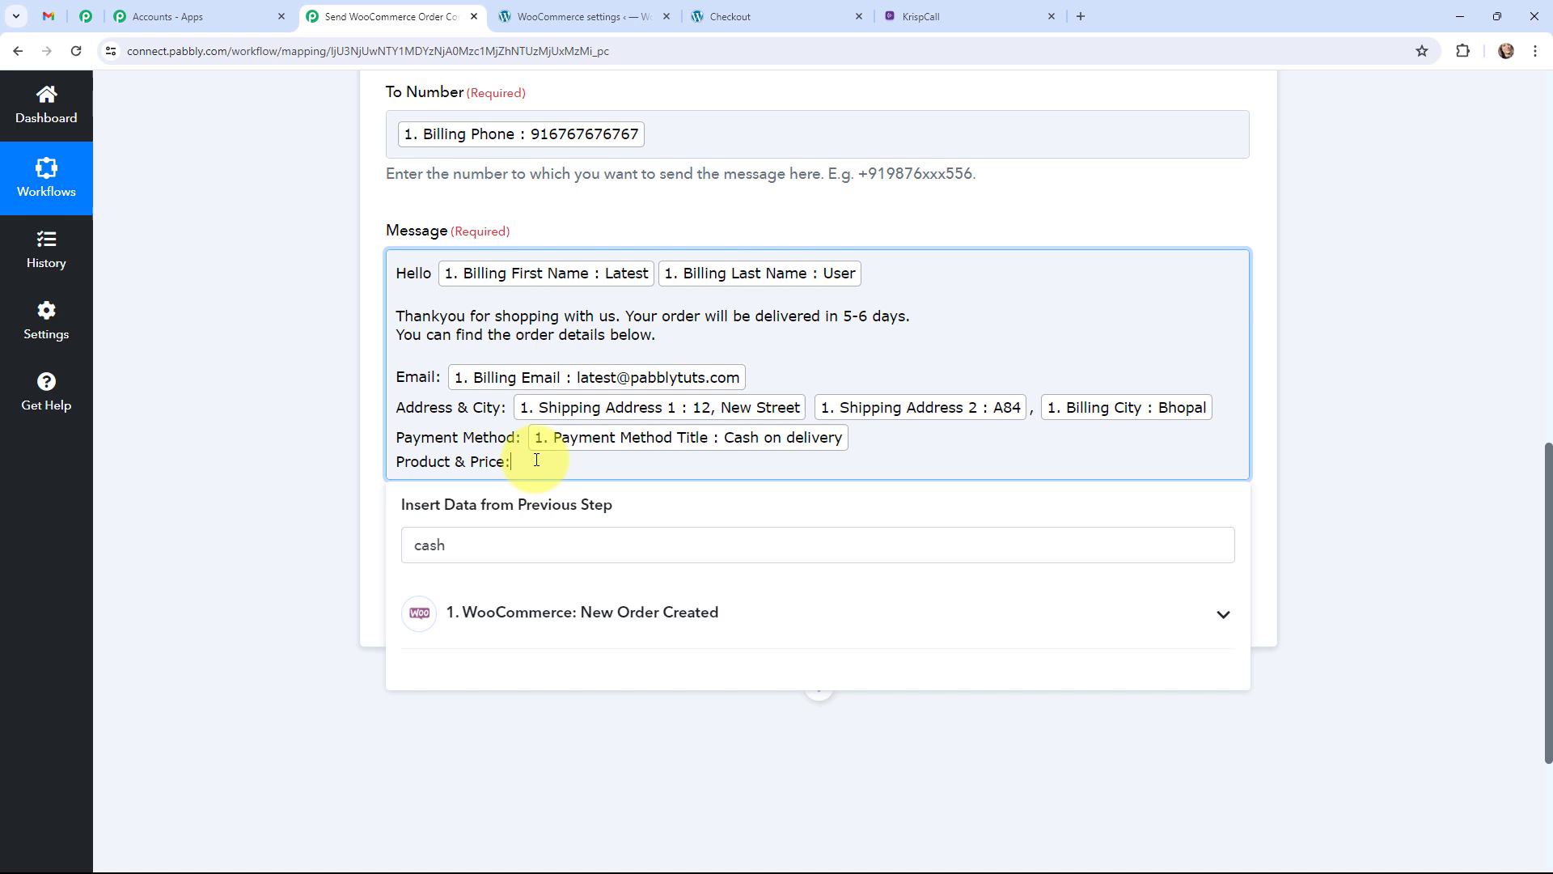
{"action": "left_click", "coordinate": [542, 612]}
{"action": "left_click", "coordinate": [536, 560]}
{"action": "key", "text": "ctrl+a"}
{"action": "type", "text": "blu"}
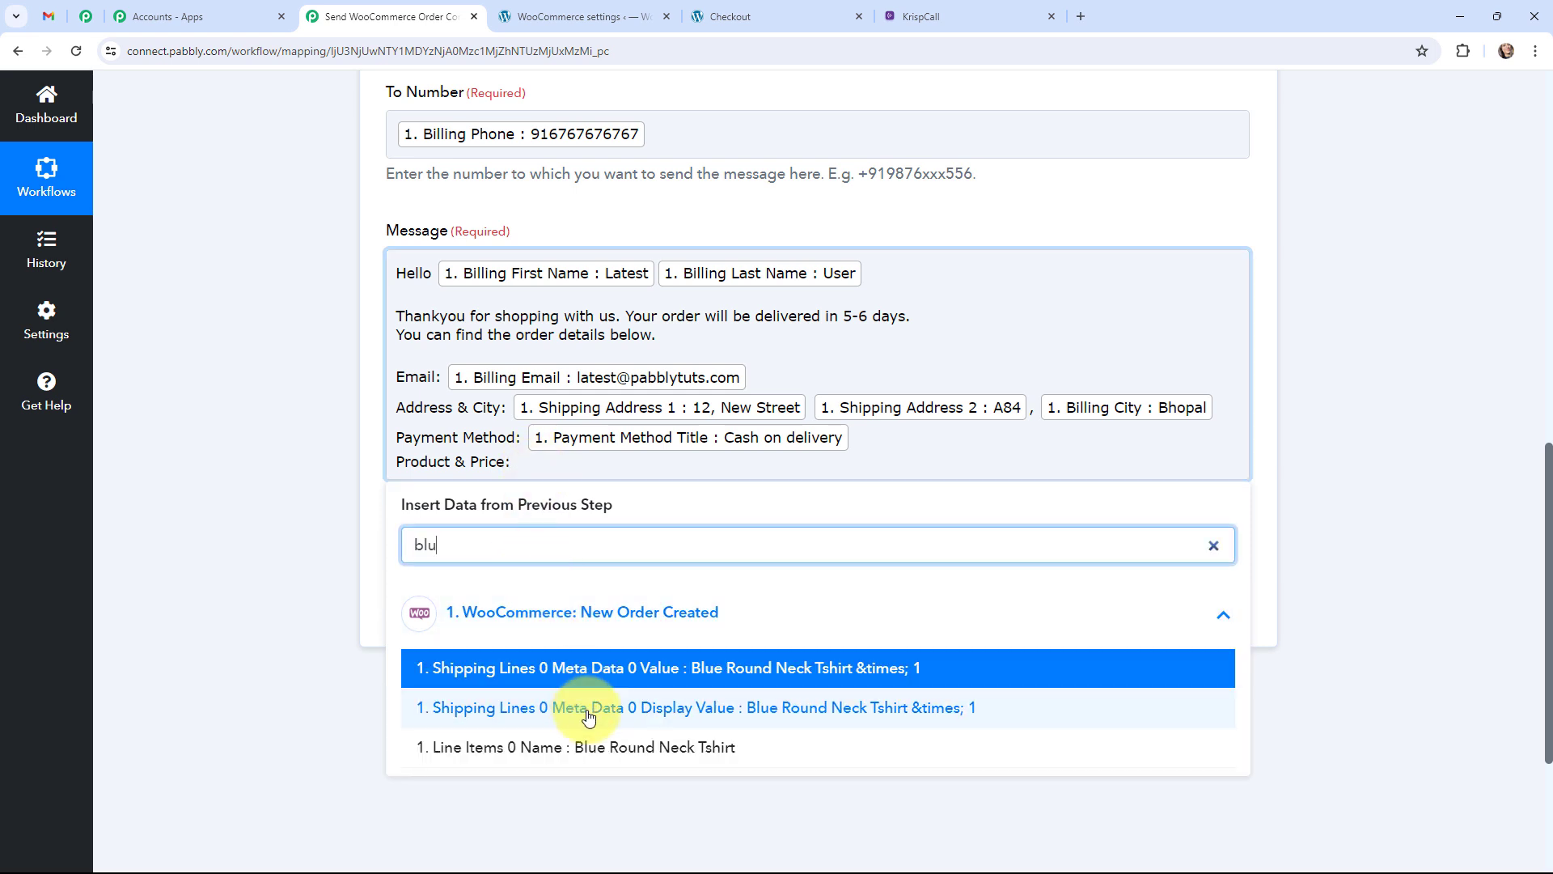
{"action": "left_click", "coordinate": [609, 747]}
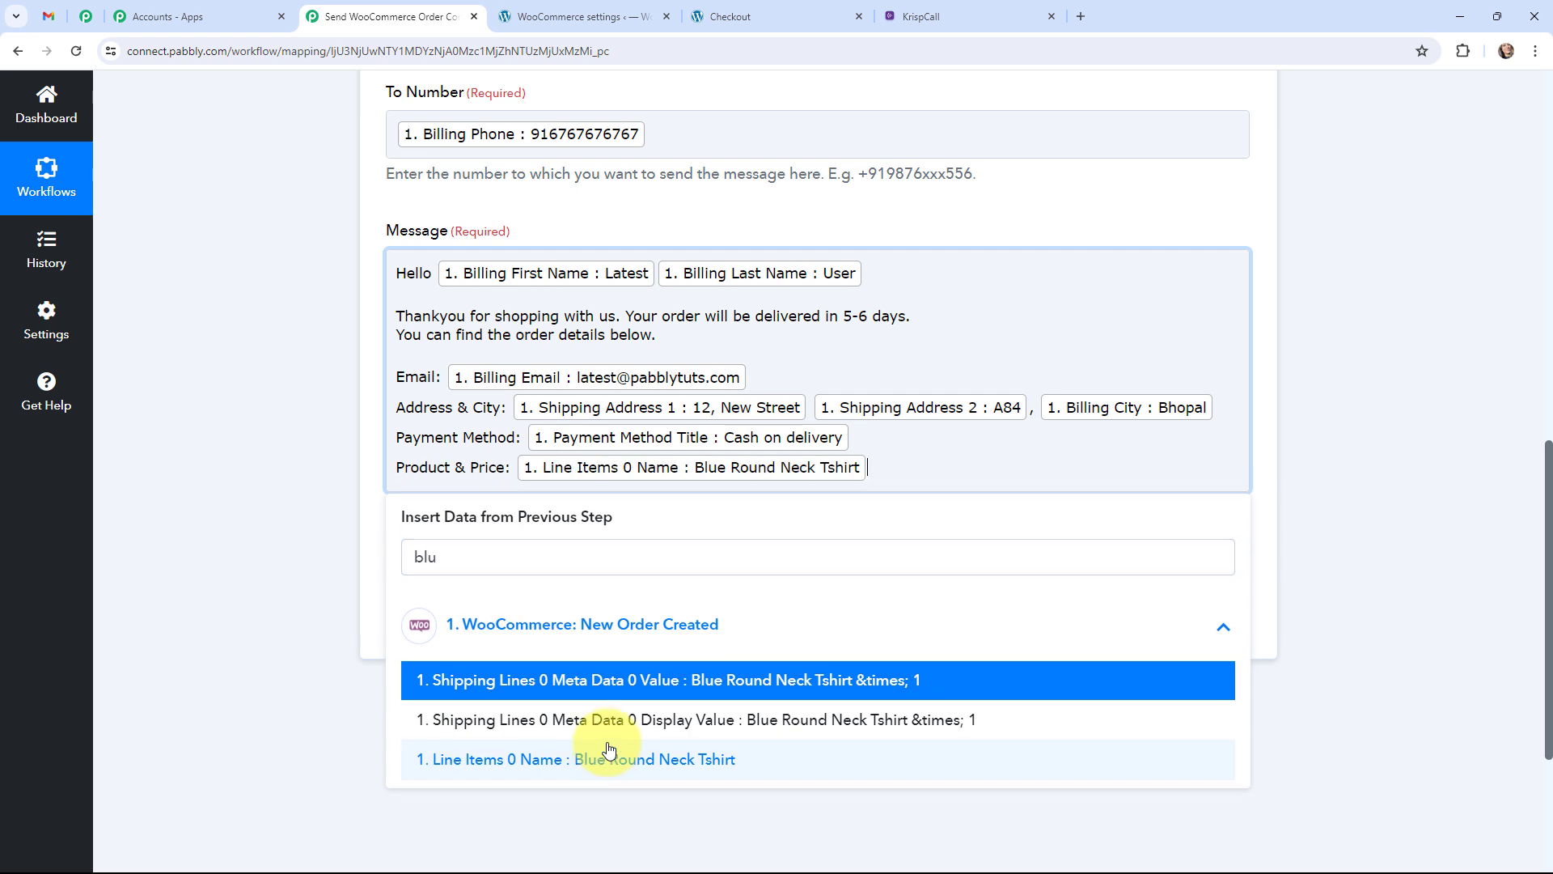
{"action": "type", "text": "-"}
{"action": "left_click", "coordinate": [409, 555]}
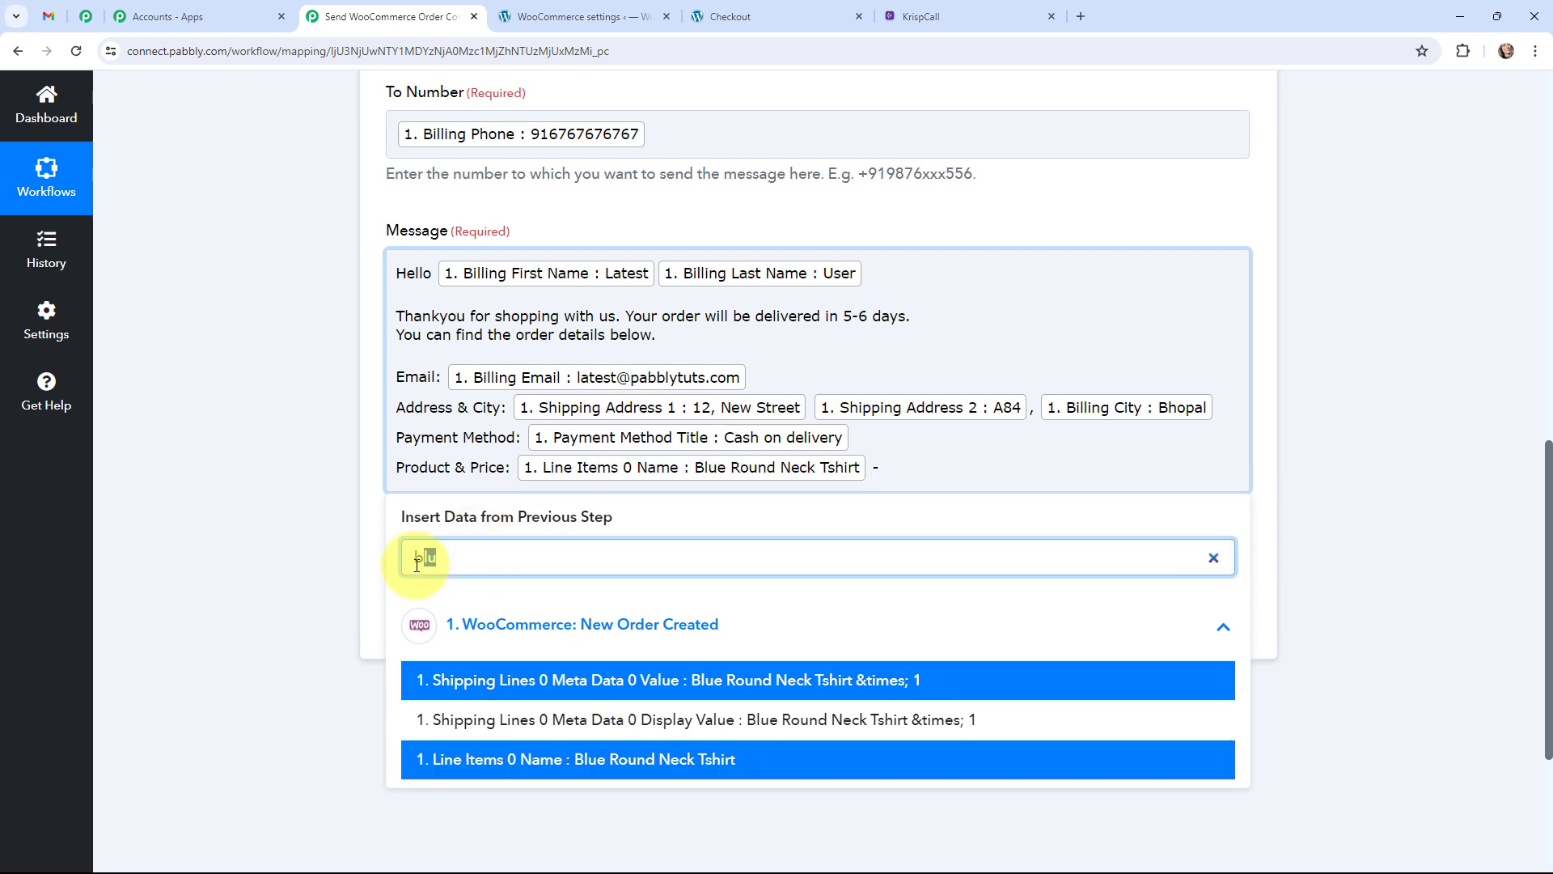
{"action": "key", "text": "ctrl+a"}
{"action": "key", "text": "BackSpace"}
{"action": "type", "text": "2100"}
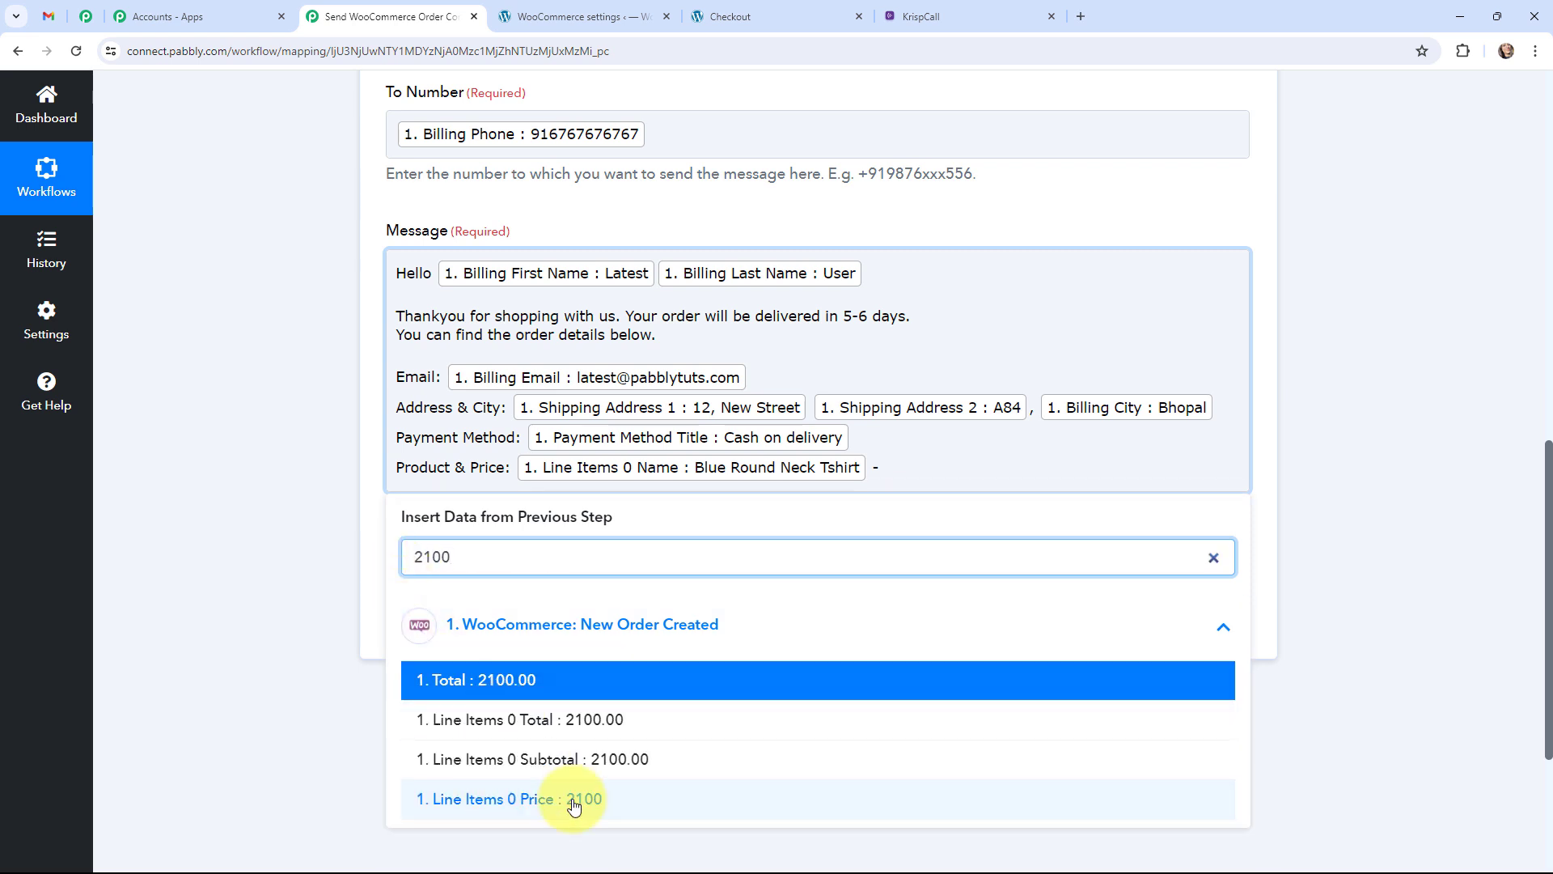
{"action": "left_click", "coordinate": [509, 798]}
{"action": "left_click", "coordinate": [304, 507]}
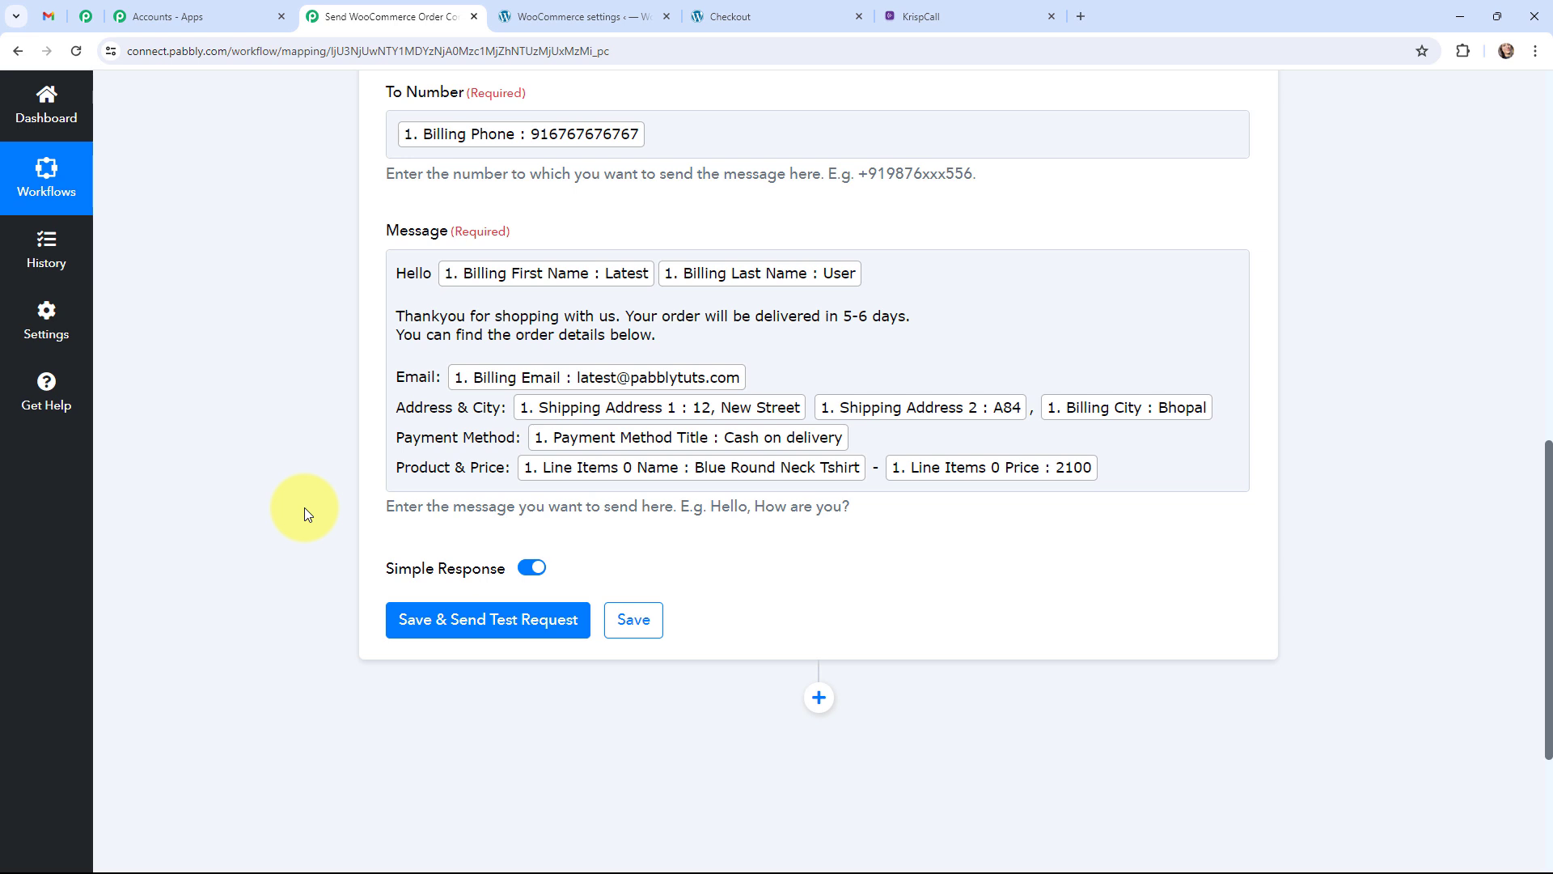
Send the test SMS, read the filled-in message in the response, and compare with Gmail's screenshot.
{"action": "left_click", "coordinate": [469, 621]}
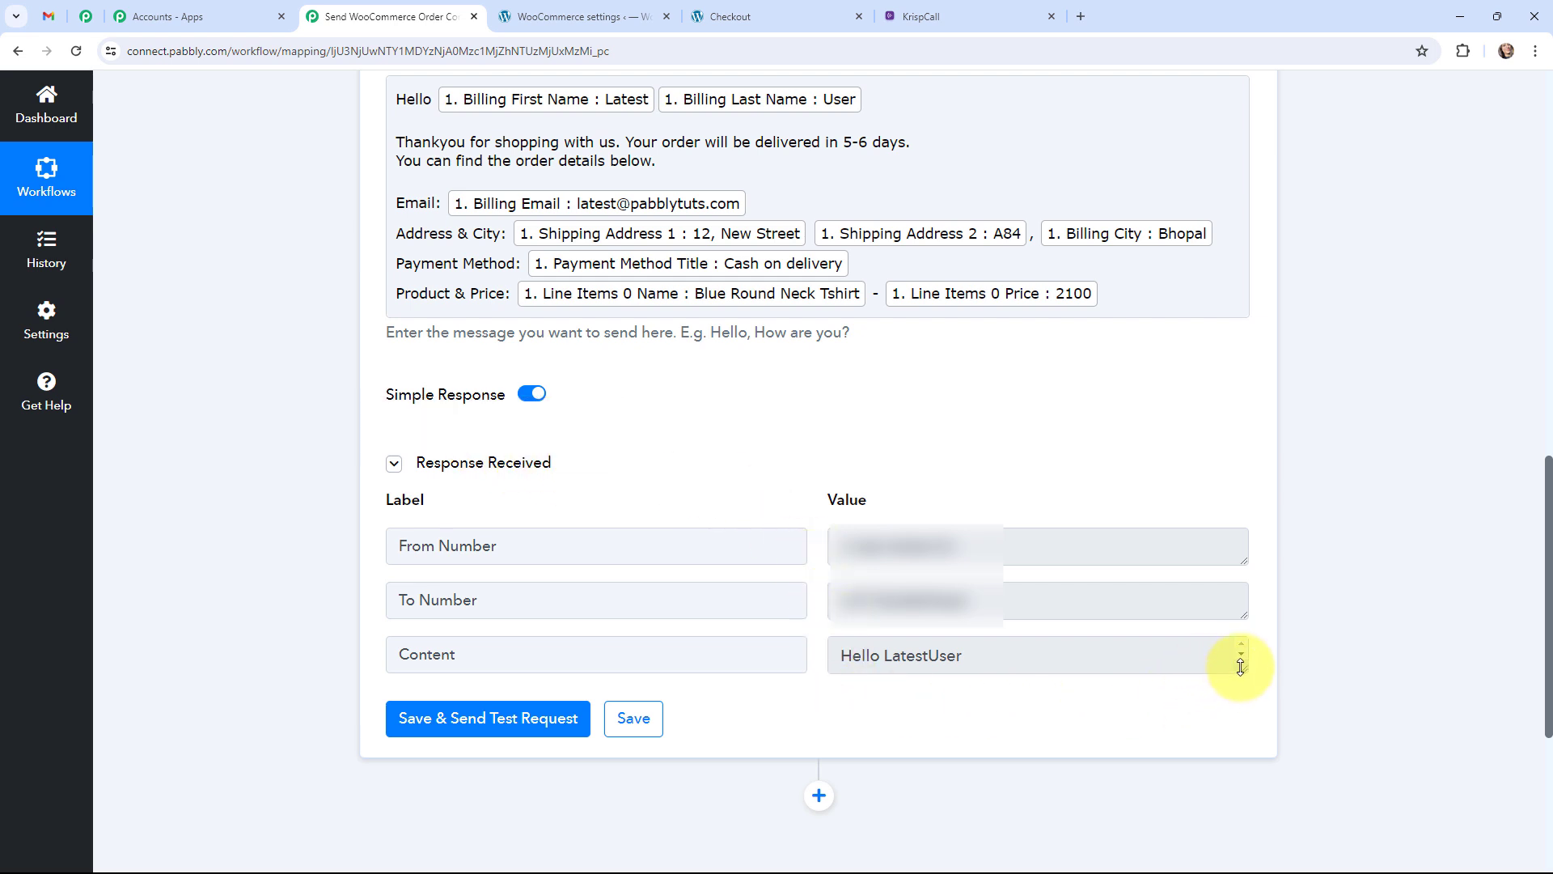
{"action": "left_click_drag", "start_coordinate": [1241, 665], "coordinate": [1273, 870]}
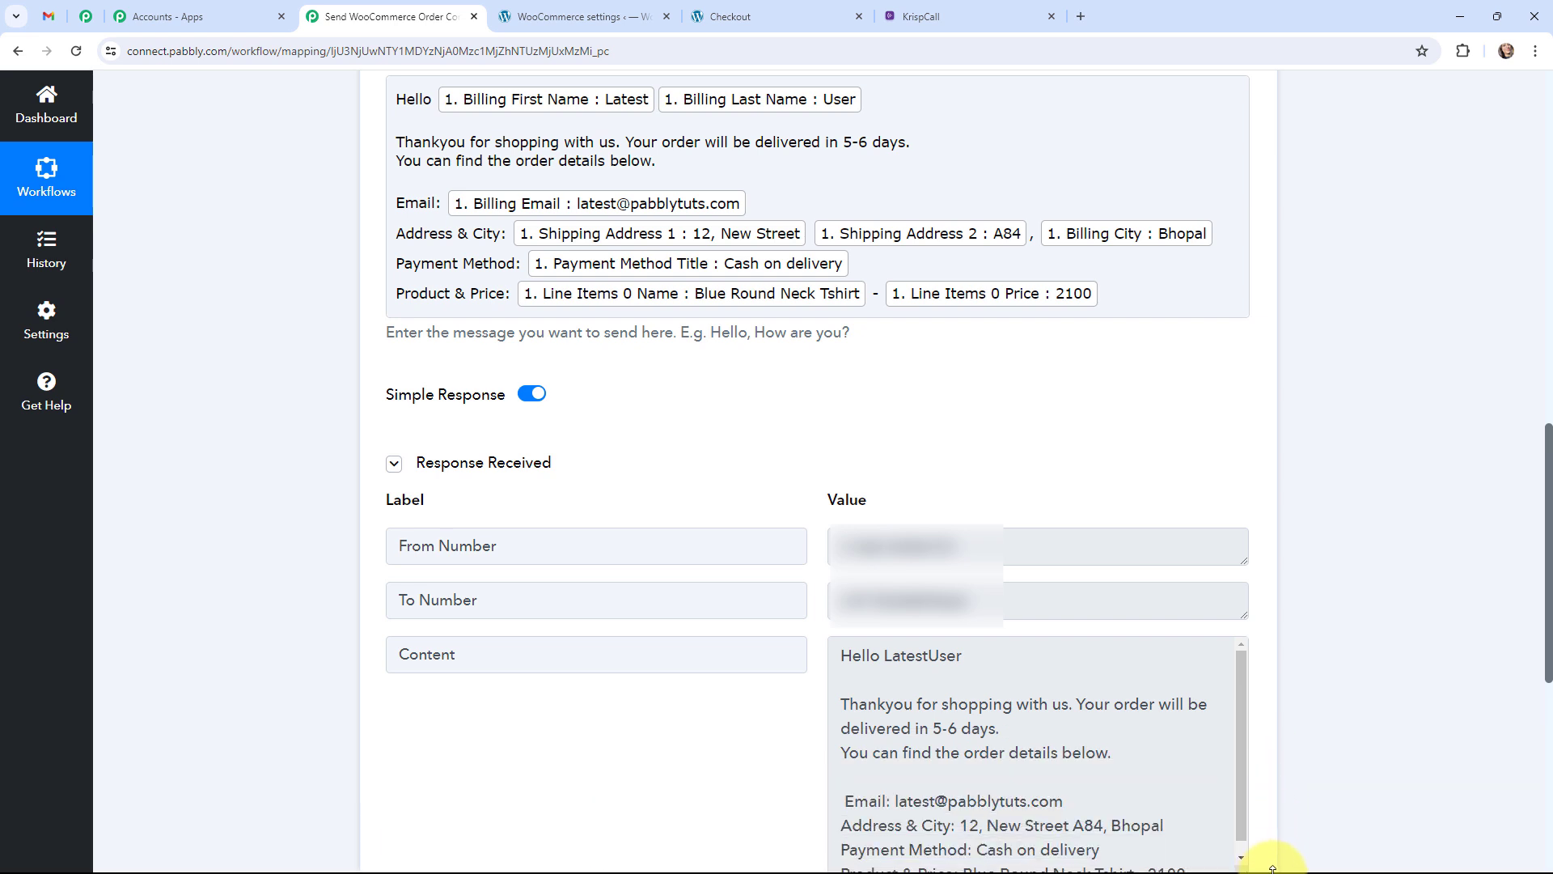
{"action": "scroll", "coordinate": [1353, 575], "scroll_direction": "down", "scroll_amount": 2}
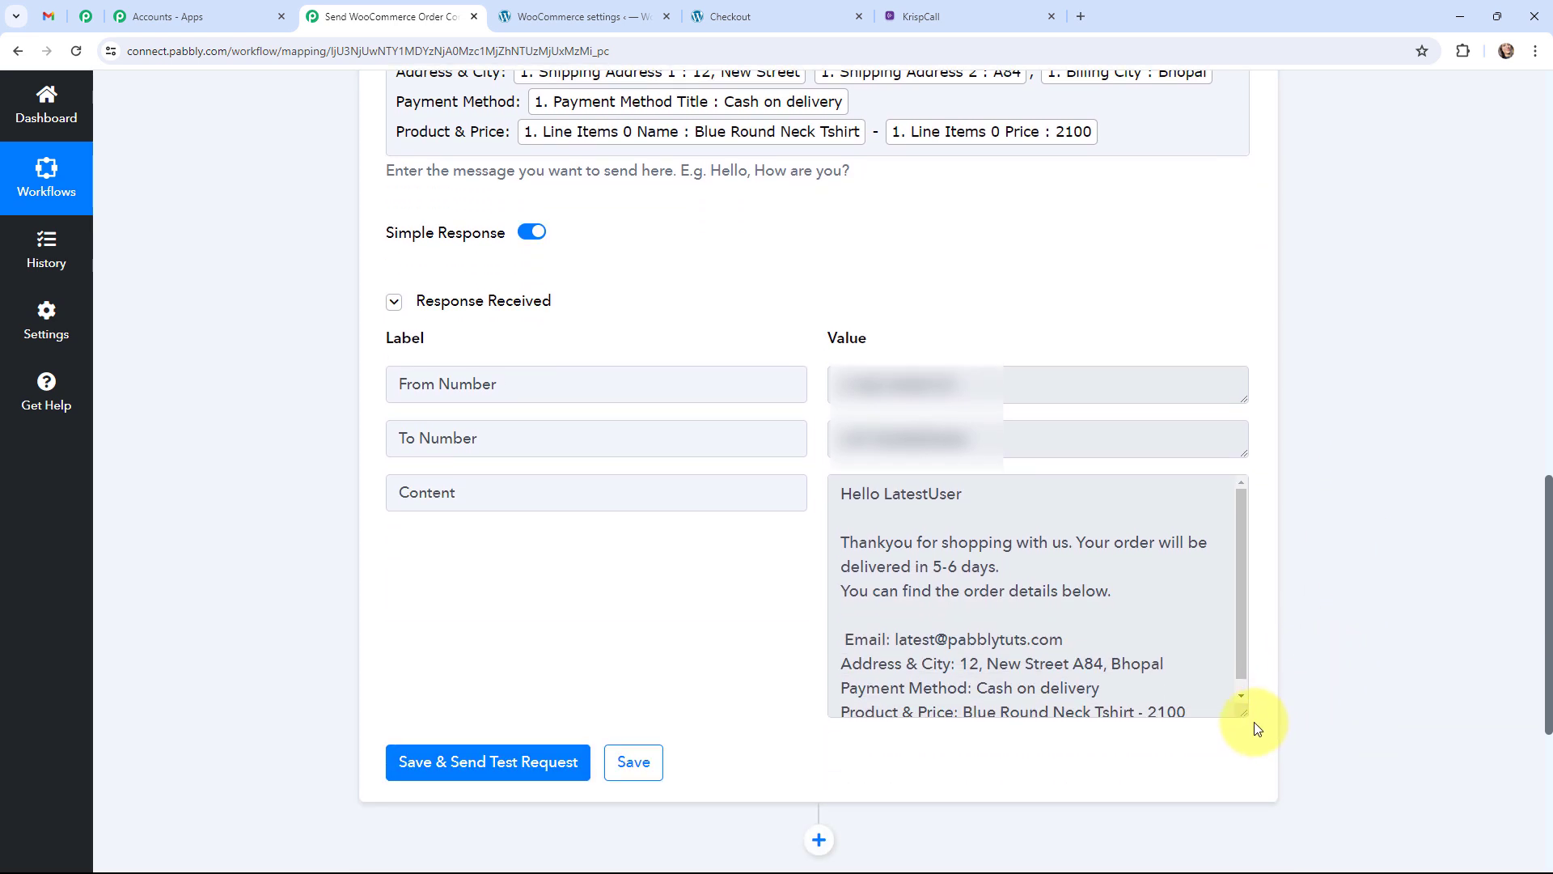
{"action": "left_click_drag", "start_coordinate": [1242, 714], "coordinate": [1152, 767]}
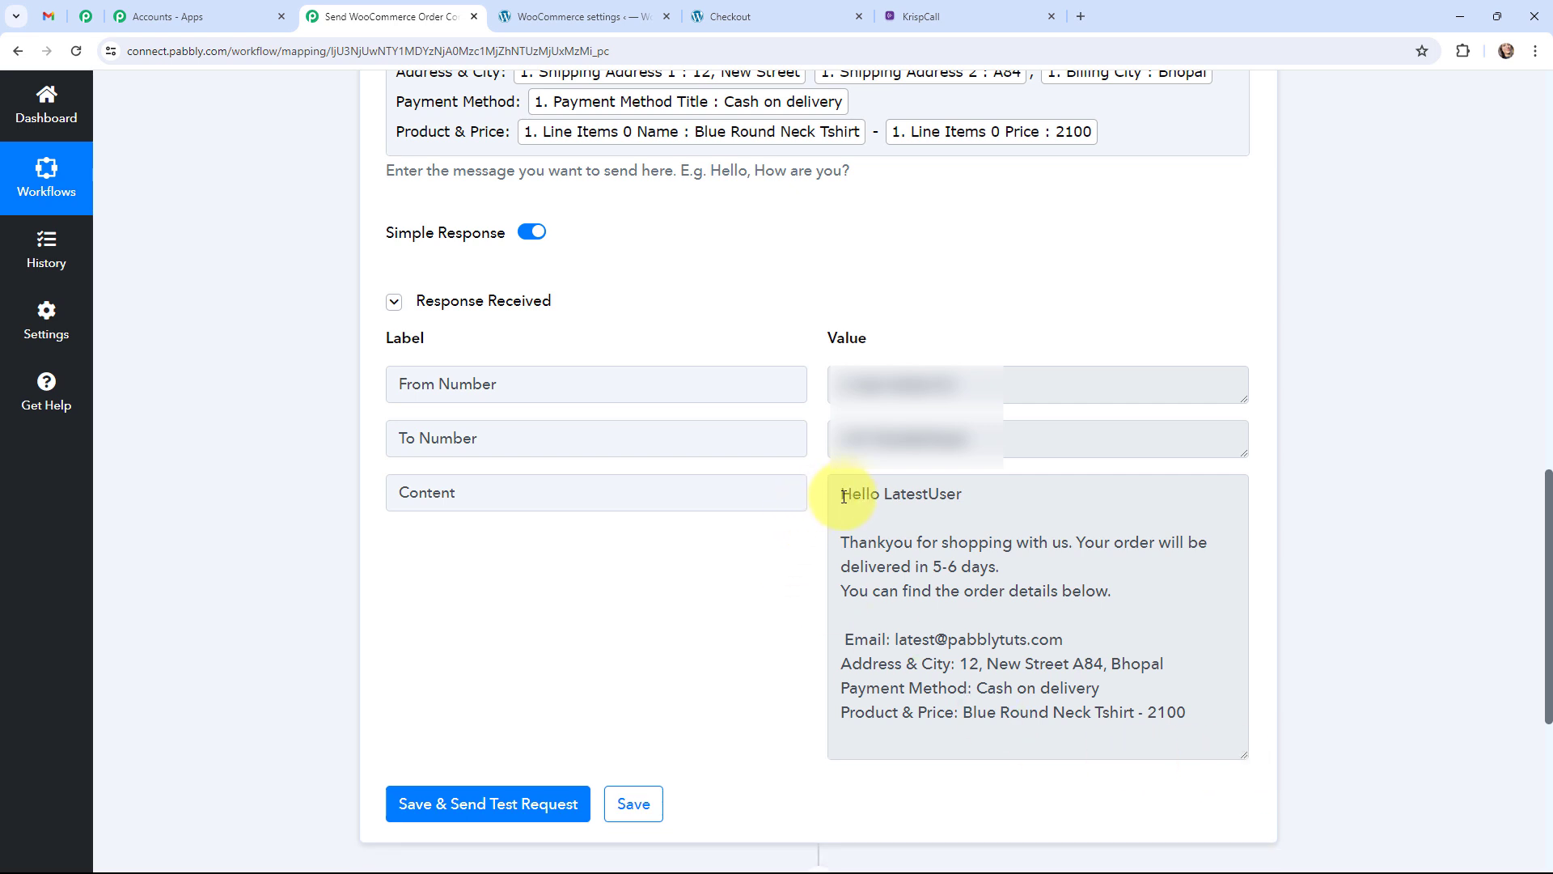
{"action": "left_click_drag", "start_coordinate": [841, 491], "coordinate": [1346, 673]}
{"action": "left_click", "coordinate": [1309, 648]}
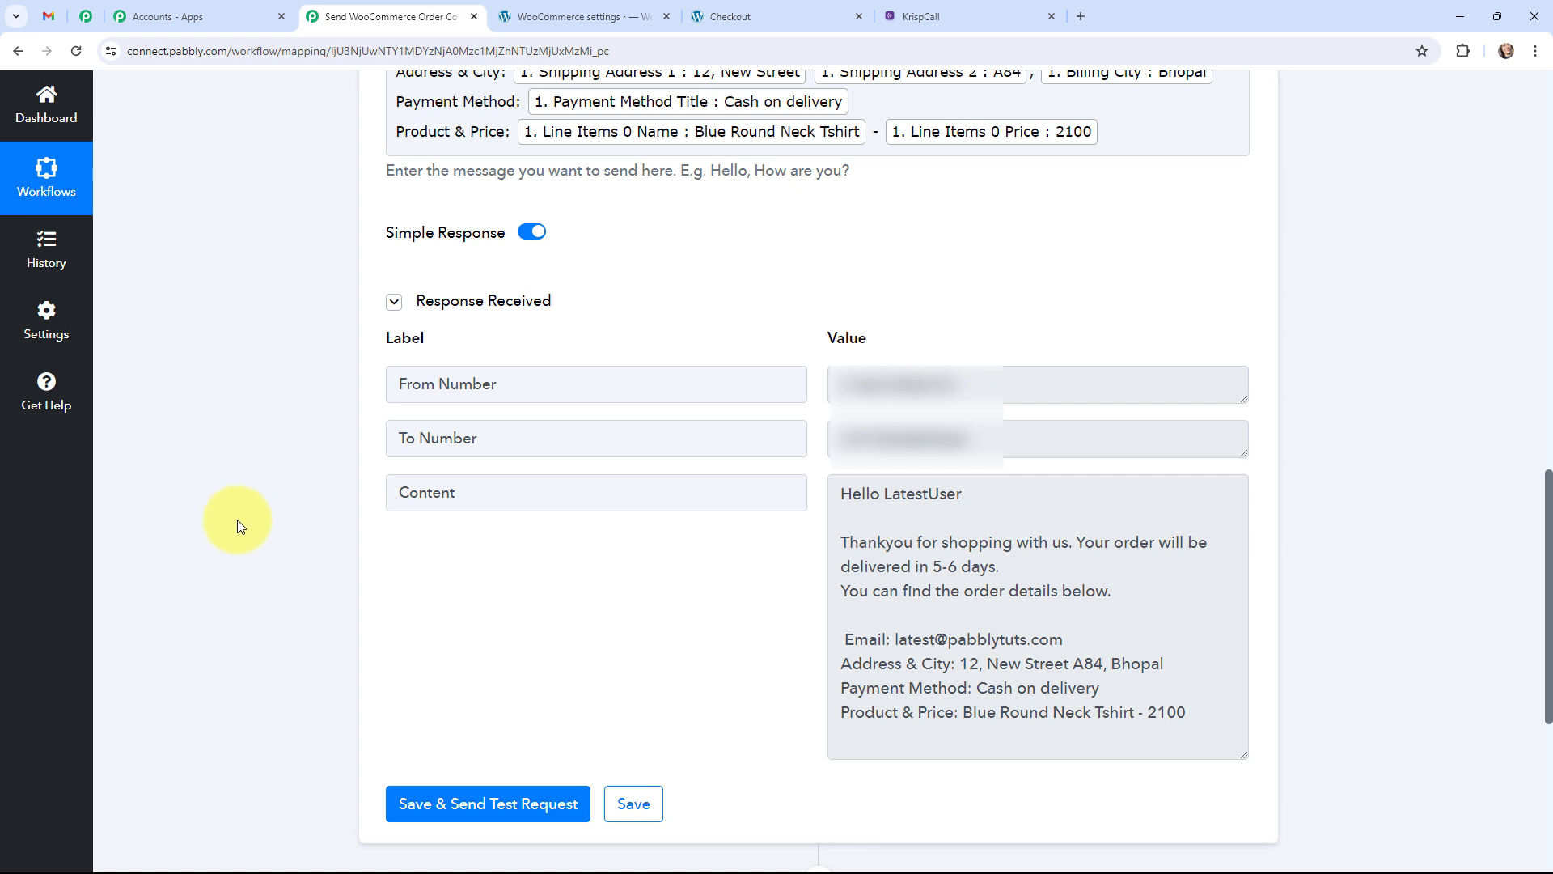
{"action": "key", "text": "ctrl+1"}
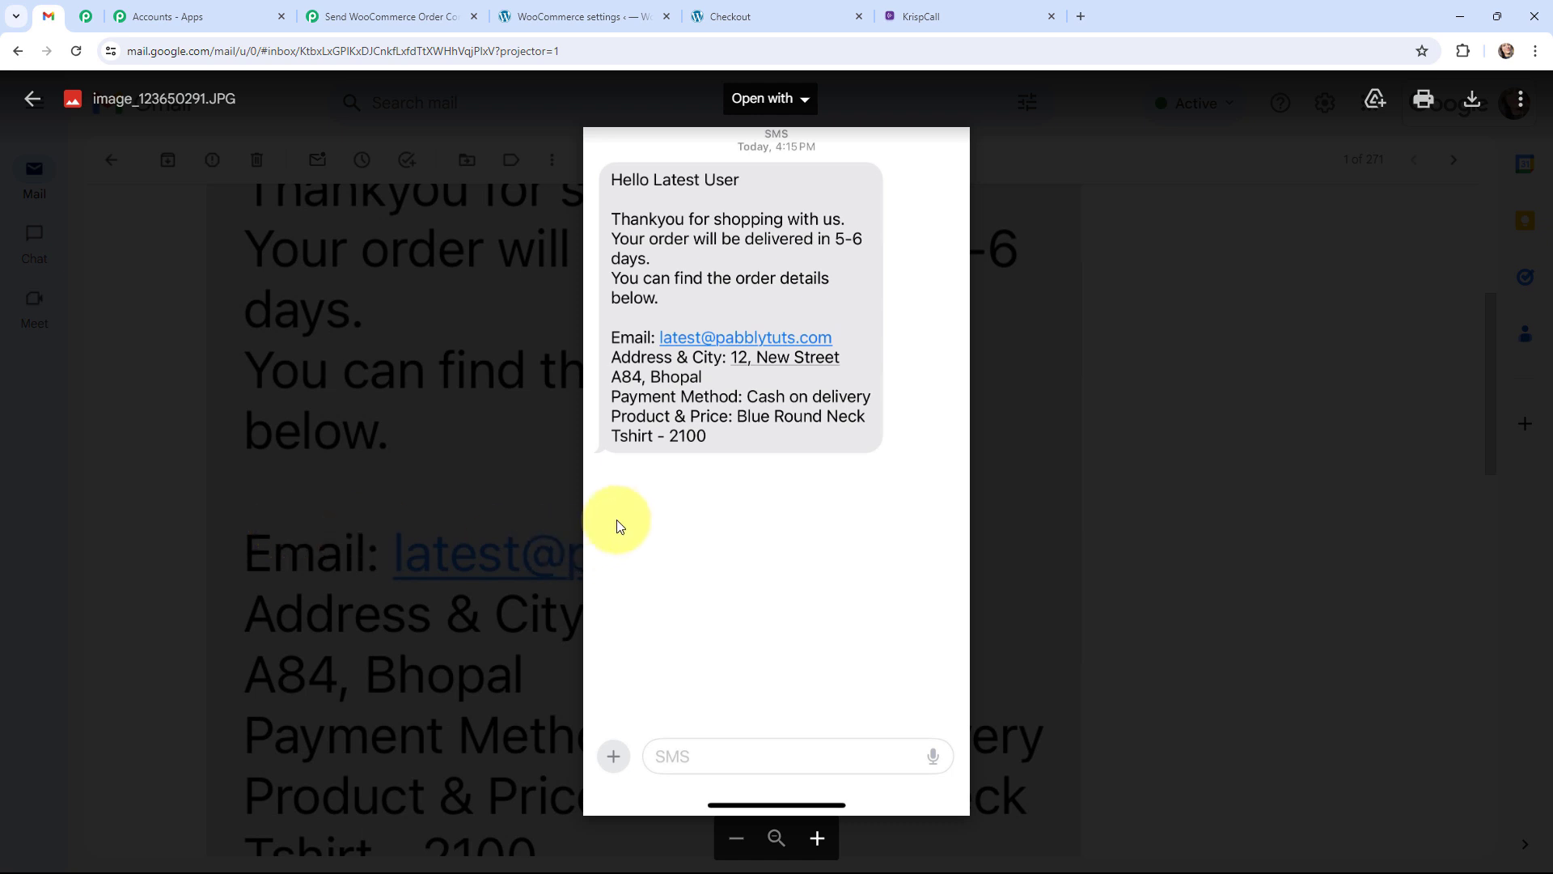